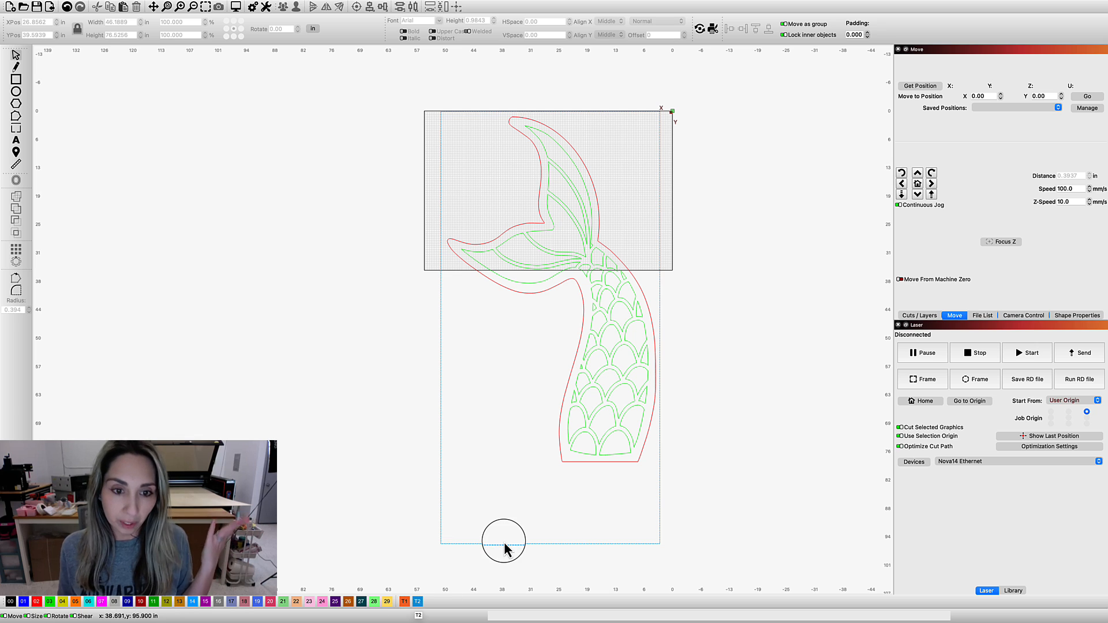
Group the red tail outline with the green scale and fin pattern inside it
left_click(478, 544)
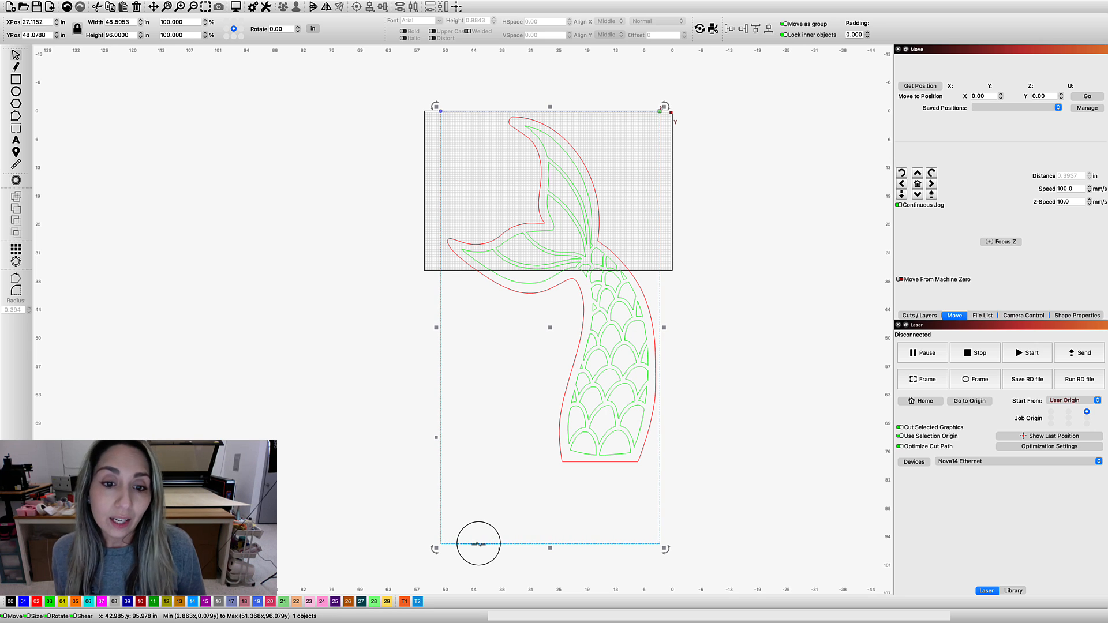
left_click(548, 393)
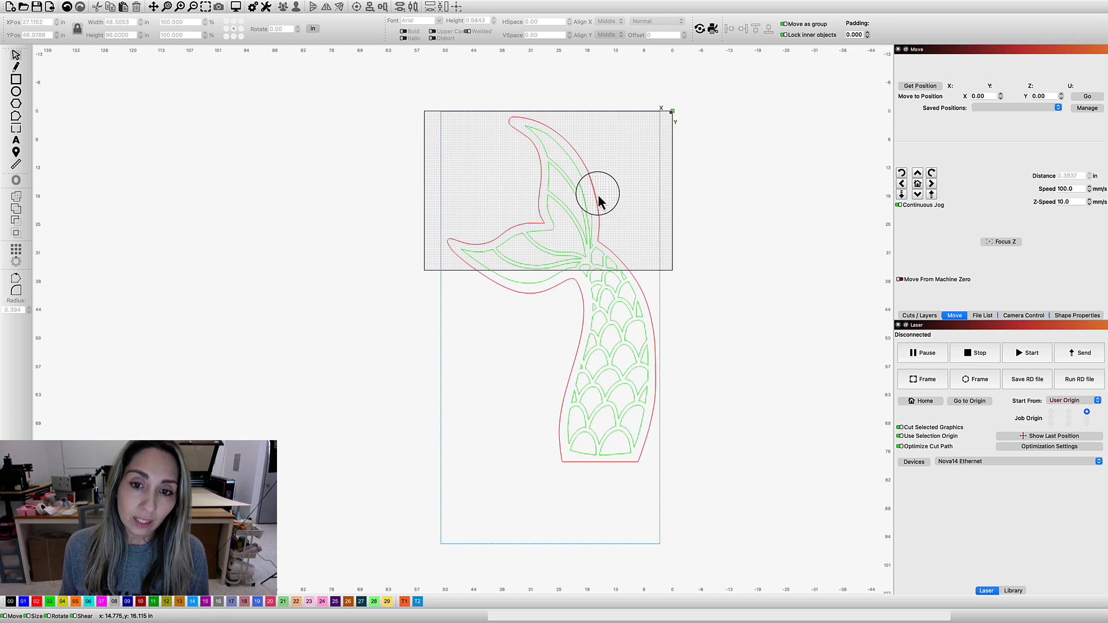
left_click(596, 196)
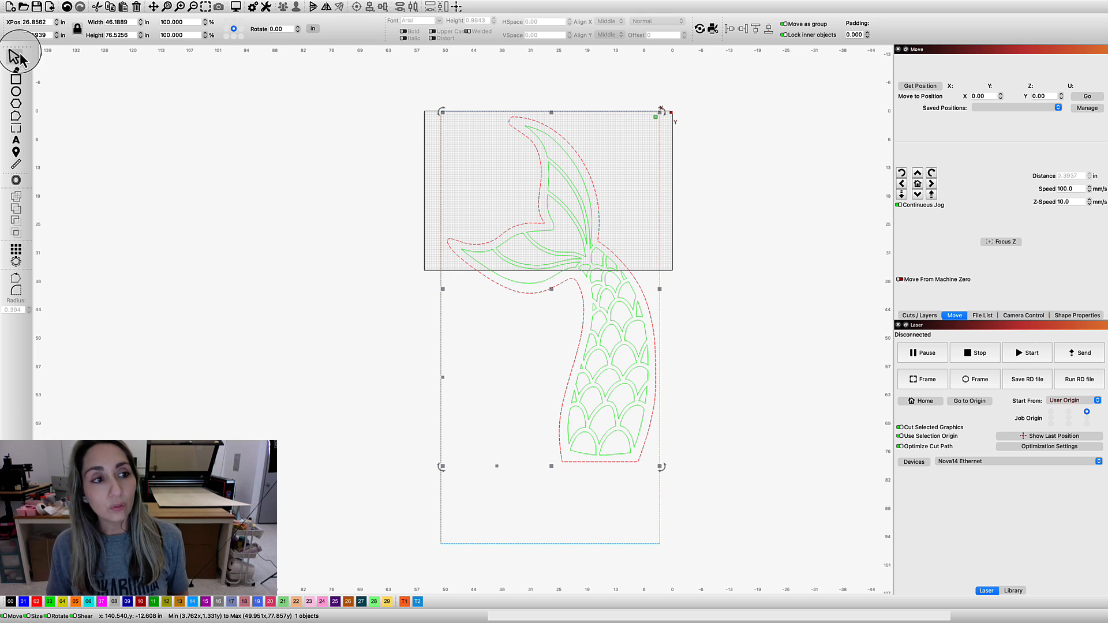
left_click_drag(326, 90, 697, 525)
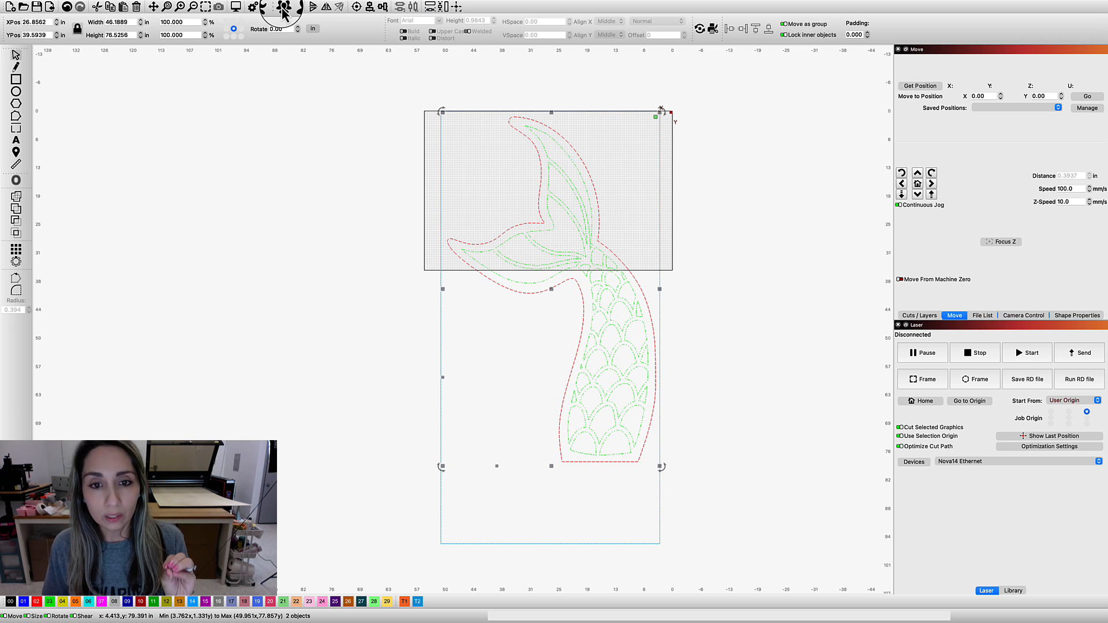
left_click(283, 8)
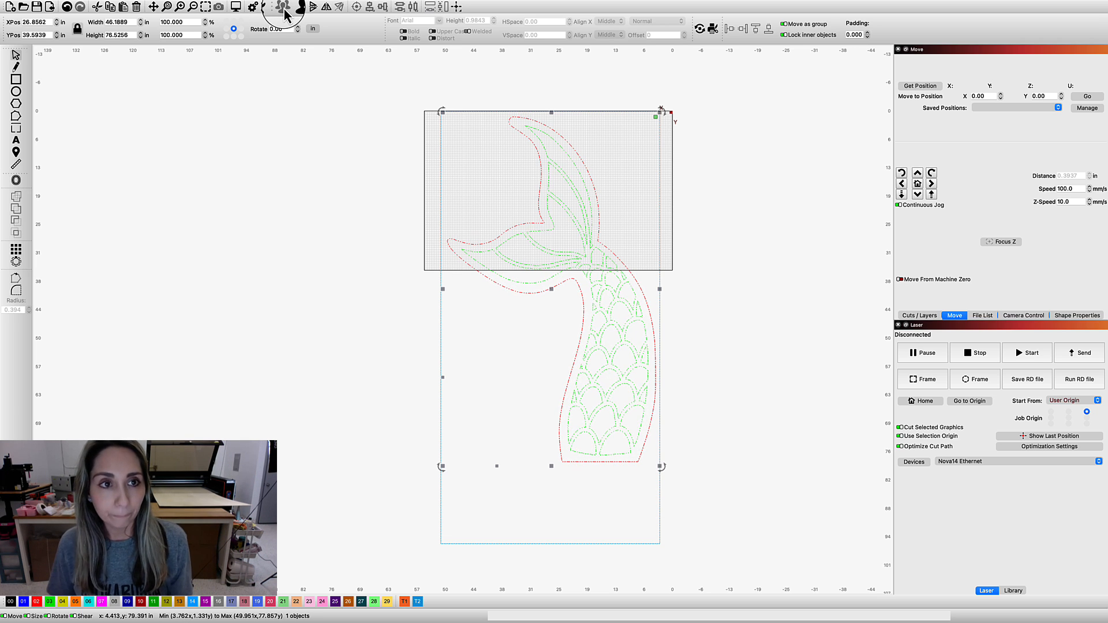
left_click(322, 110)
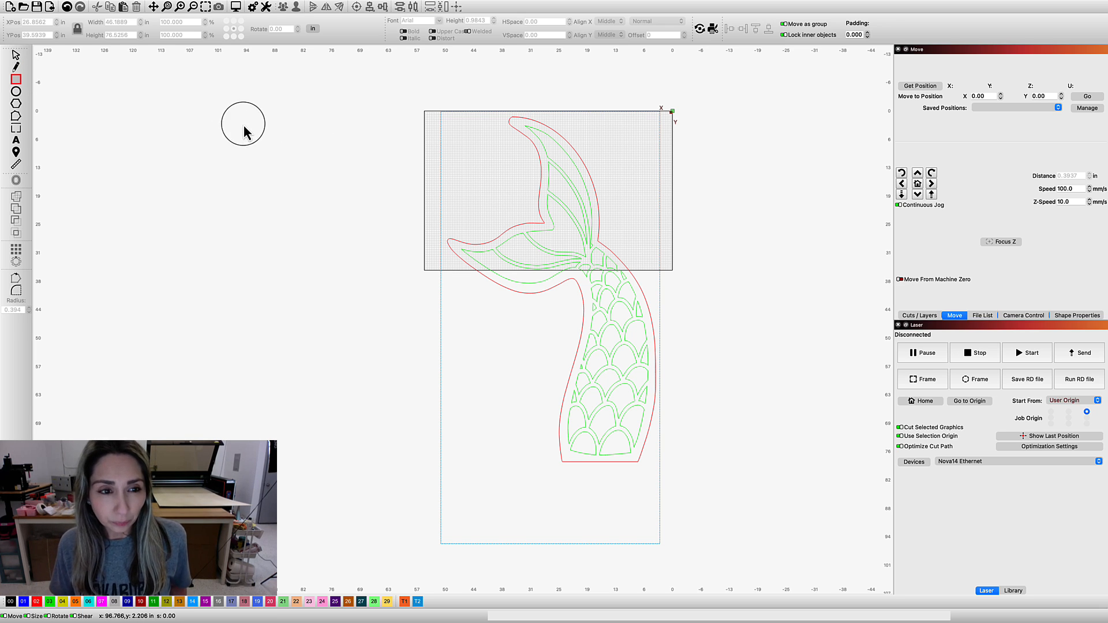
Draw a rectangle about 48.5 × 34 in and fit it across the upper end of the blue frame, within the laser bed
left_click_drag(244, 127, 467, 274)
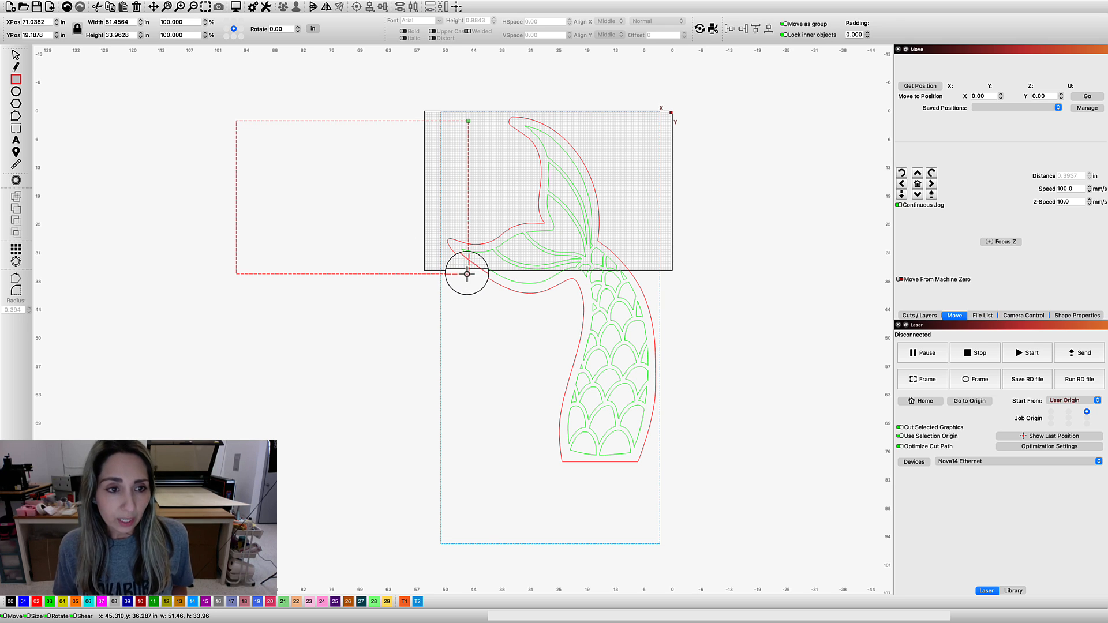
left_click(4, 56)
left_click(346, 120)
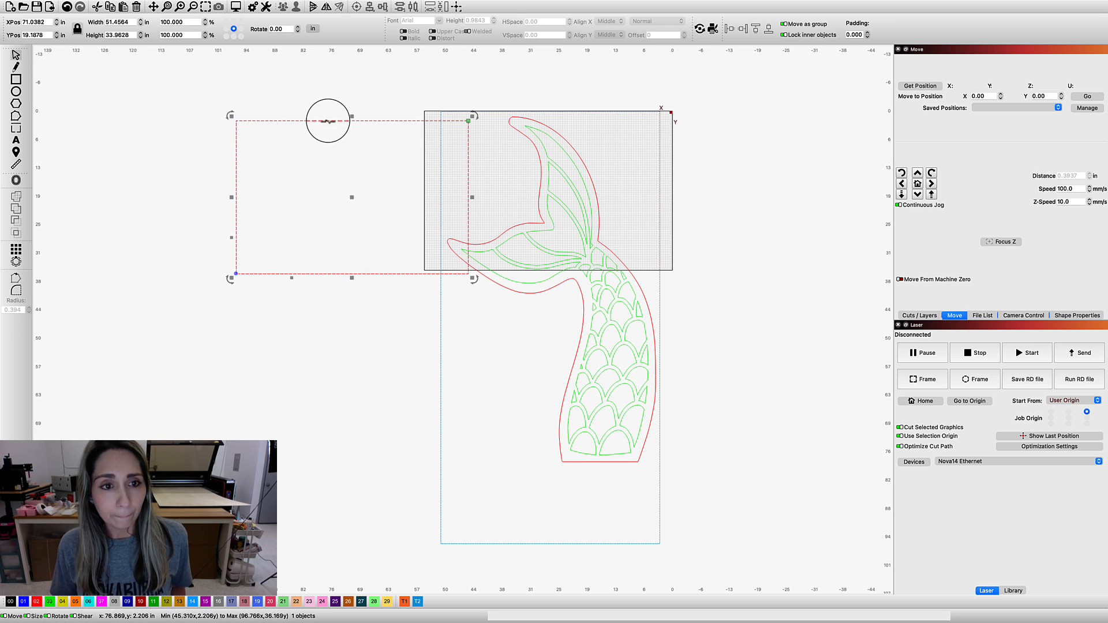
left_click_drag(328, 121, 530, 117)
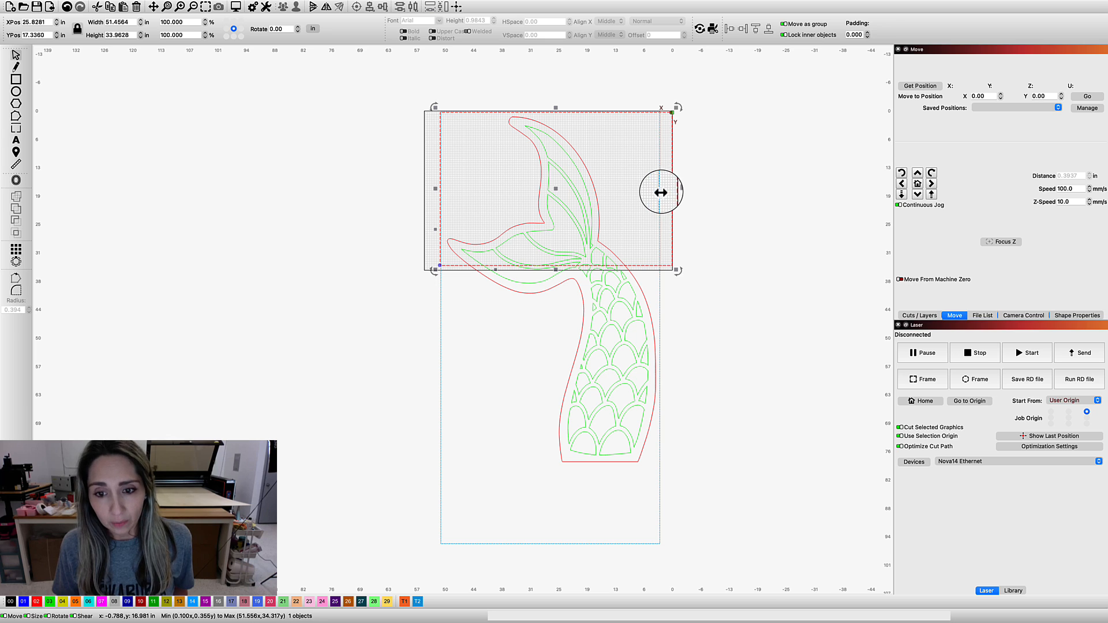
left_click_drag(661, 193, 663, 193)
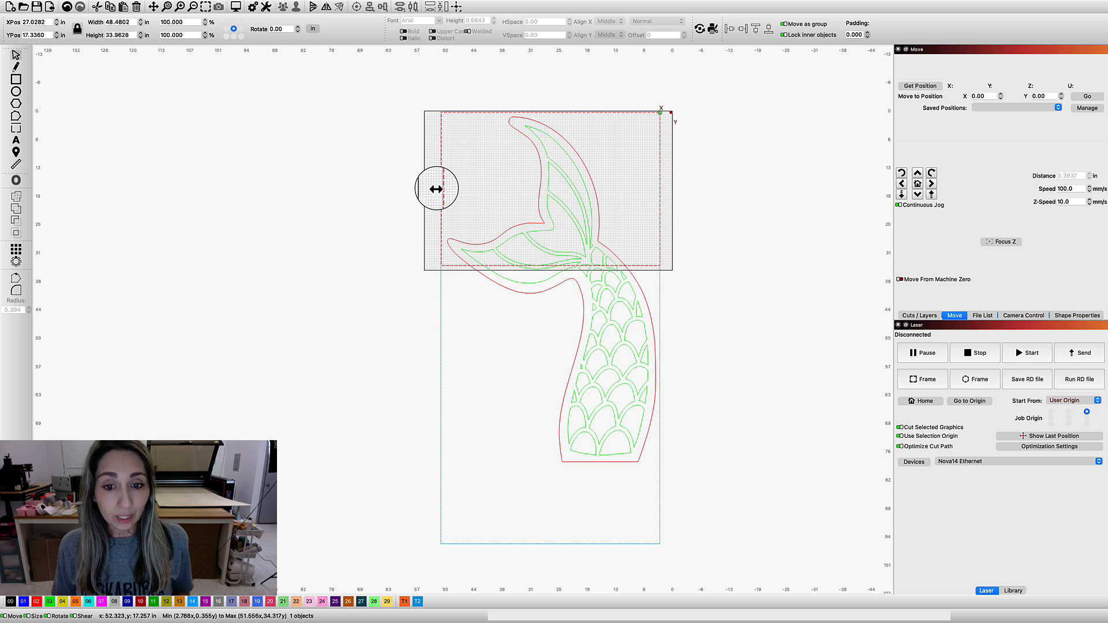
Duplicate the rectangle and place the copy directly below the first one
right_click(490, 196)
left_click(519, 234)
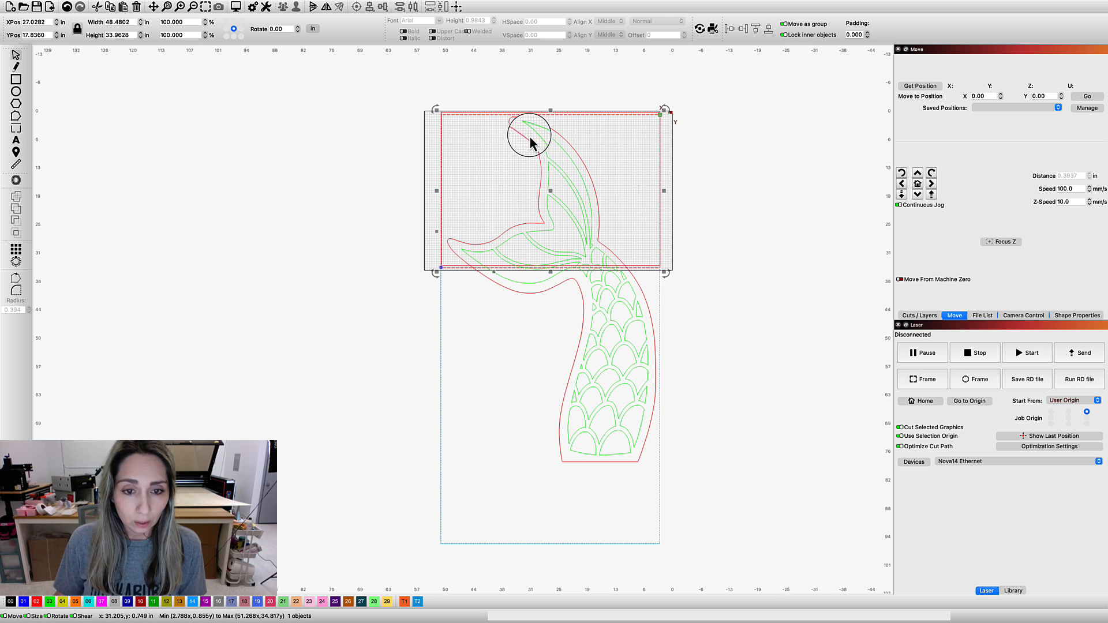
left_click_drag(529, 171, 530, 267)
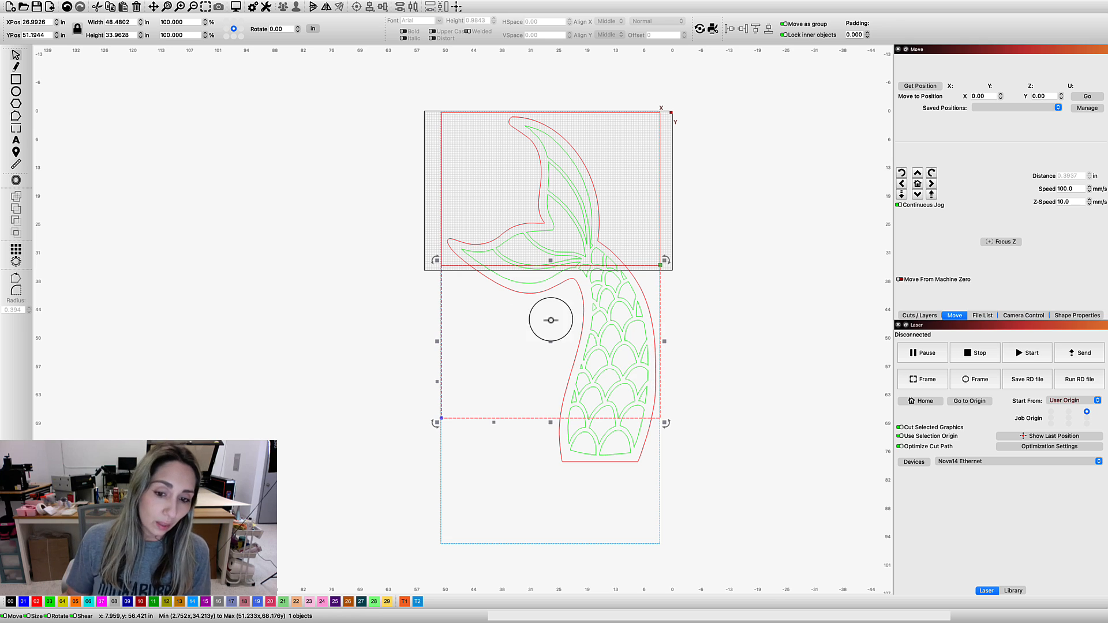
Duplicate the second rectangle and place the copy directly below it, over the tail's lower end
right_click(532, 407)
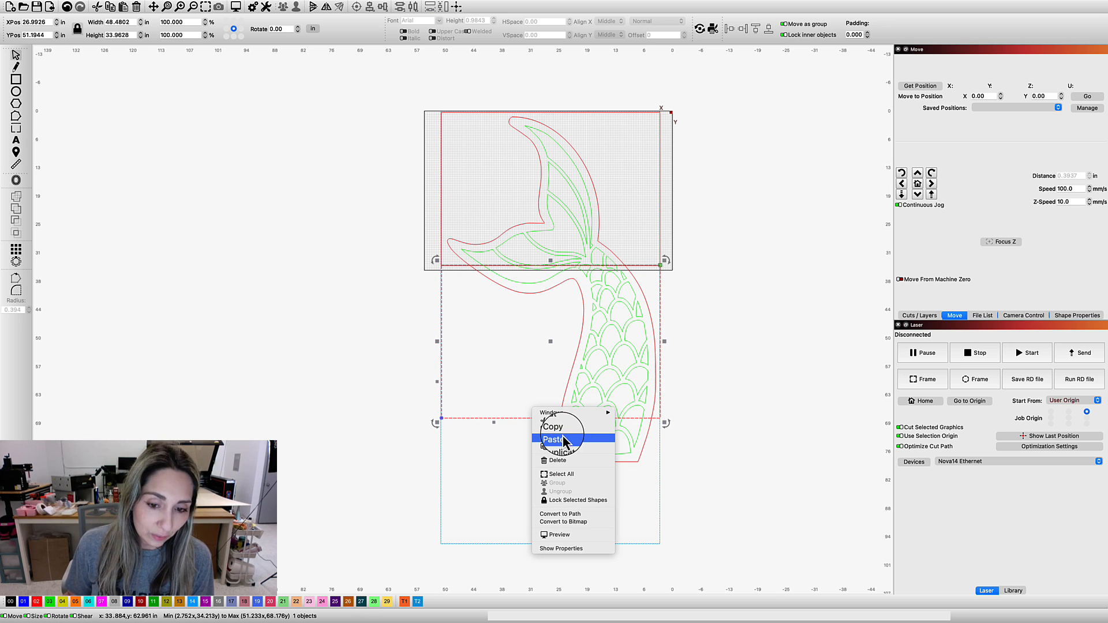
left_click(536, 298)
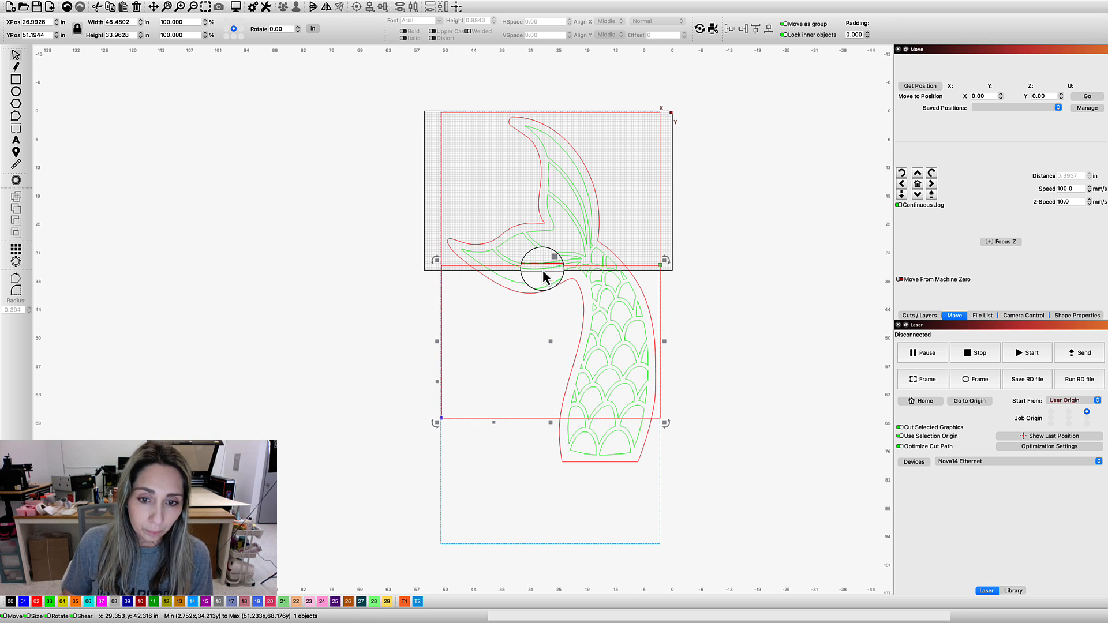
left_click_drag(541, 287, 539, 418)
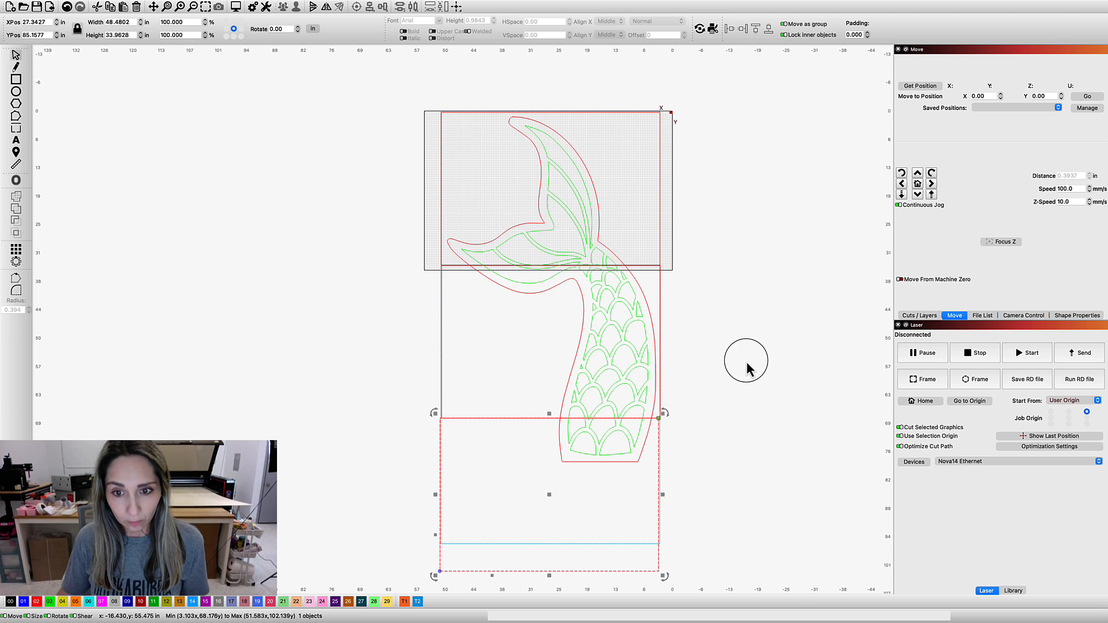
Align the second rectangle's upper edge with the first rectangle's lower edge and the sides of the blue frame
left_click(680, 267)
scroll(683, 274, "up", 1)
scroll(683, 275, "up", 5)
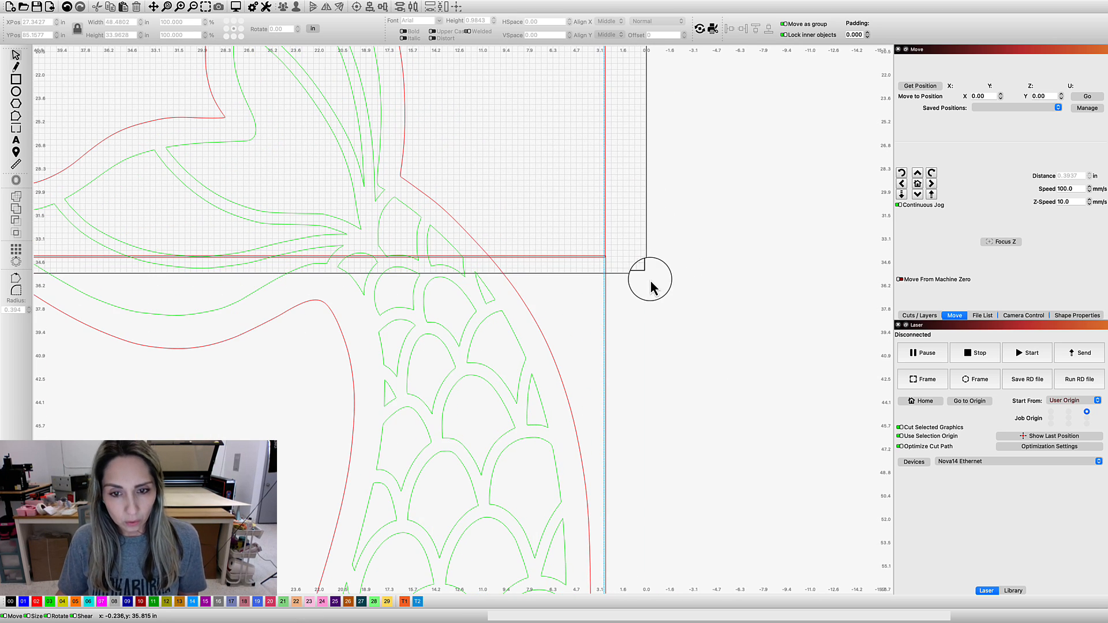
left_click_drag(631, 285, 856, 315)
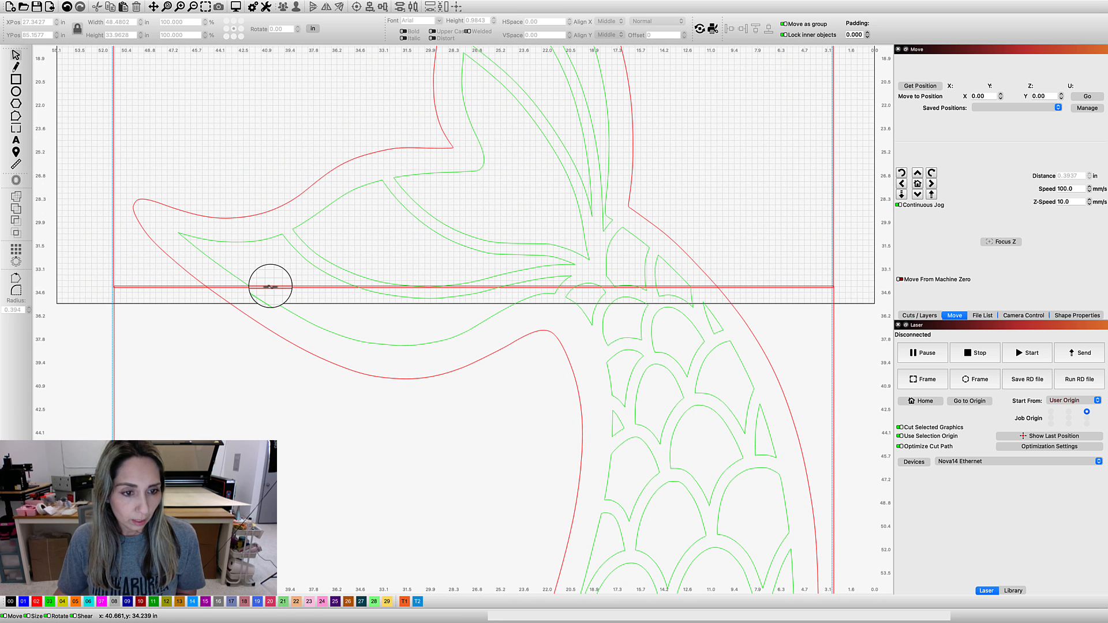
mouse_move(270, 287)
left_mouse_down()
mouse_move(272, 296)
mouse_move(270, 287)
left_mouse_up()
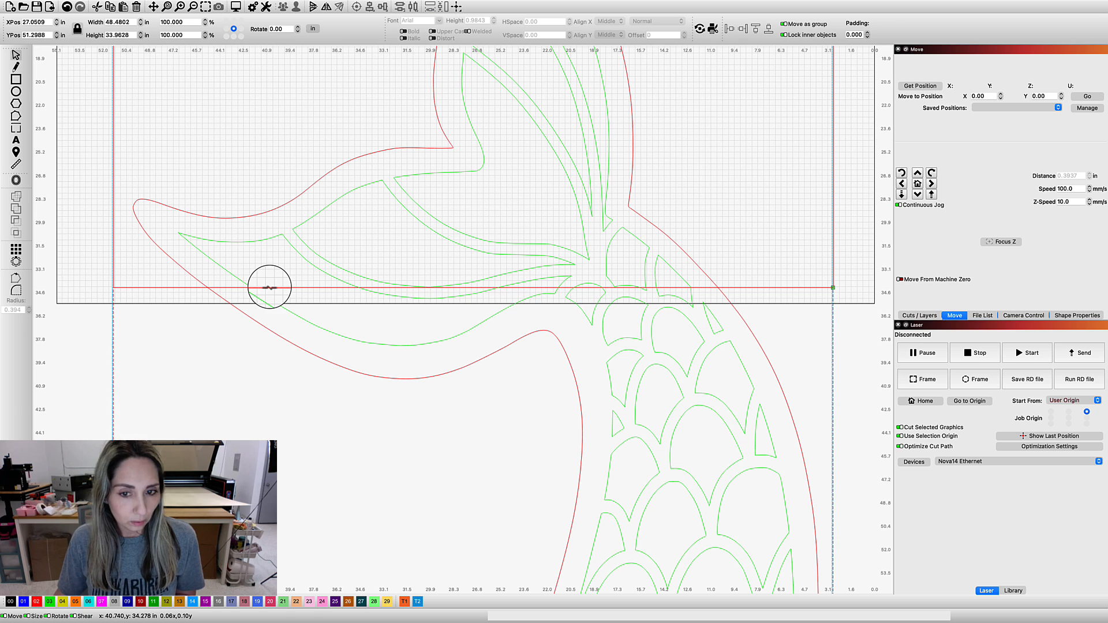
left_click(697, 272)
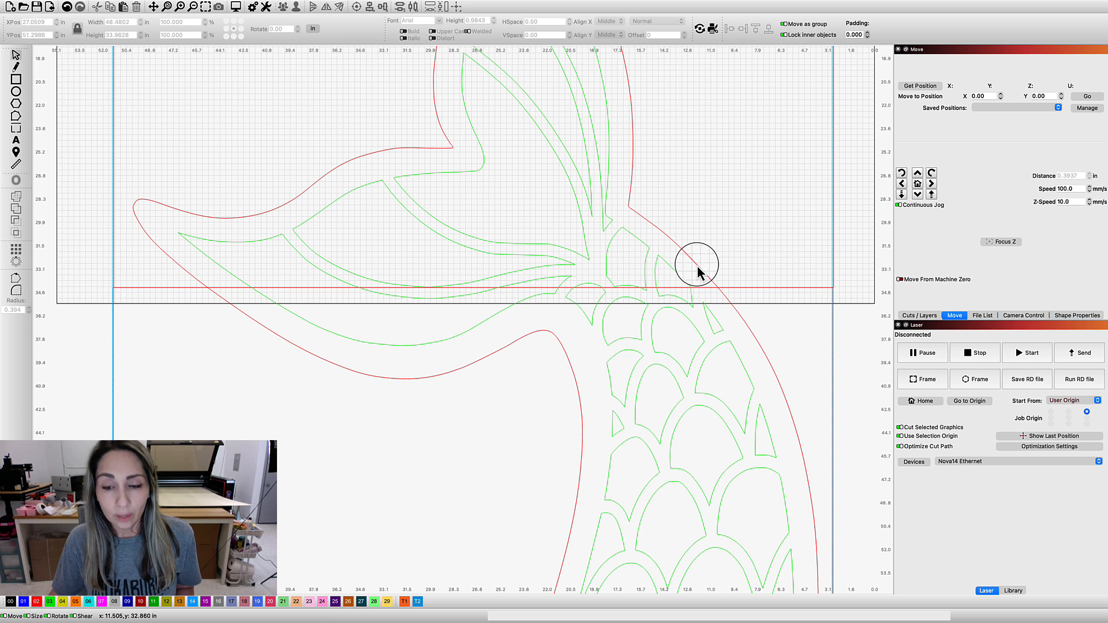
Split the grouped tail along the first rectangle's boundary with Cut Shapes
left_click(697, 265)
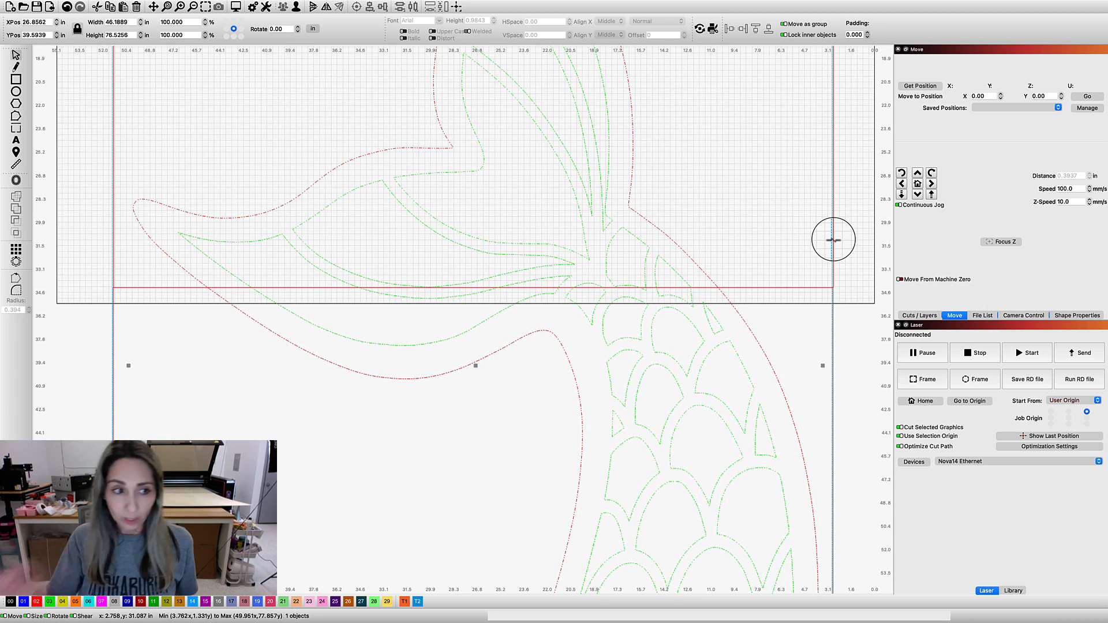
left_click(833, 240, "shift")
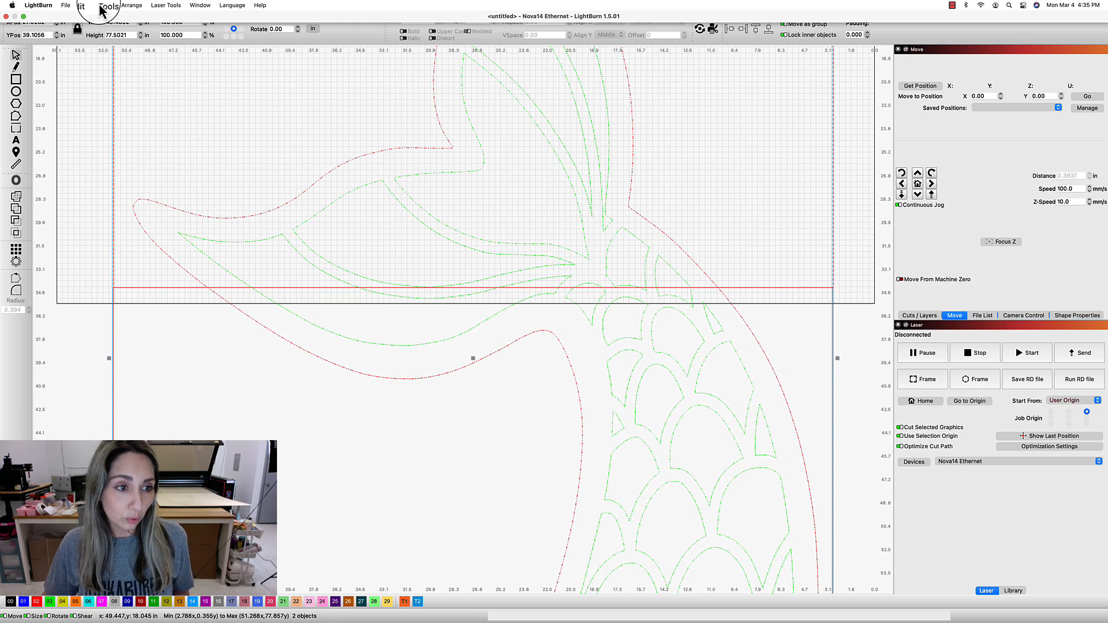
left_click(102, 6)
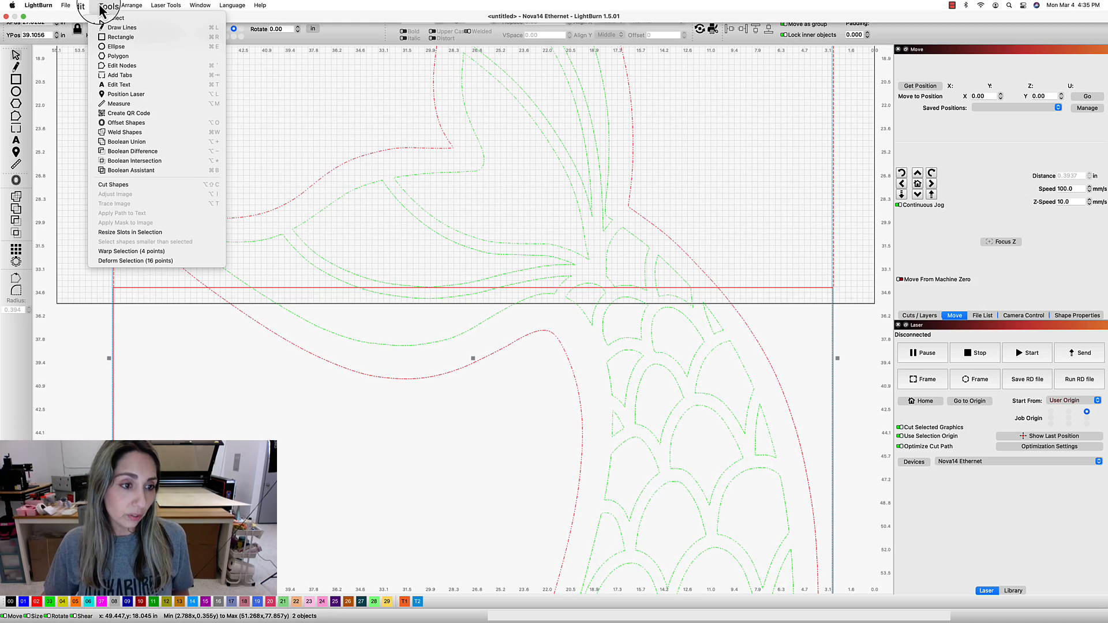
left_click(141, 184)
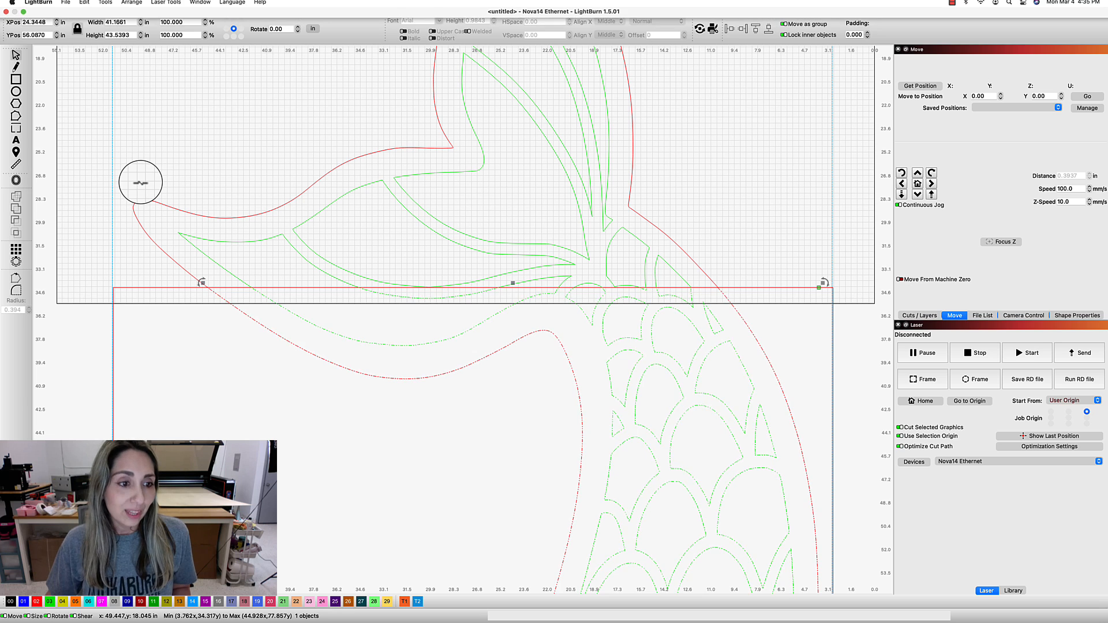
left_click(250, 229)
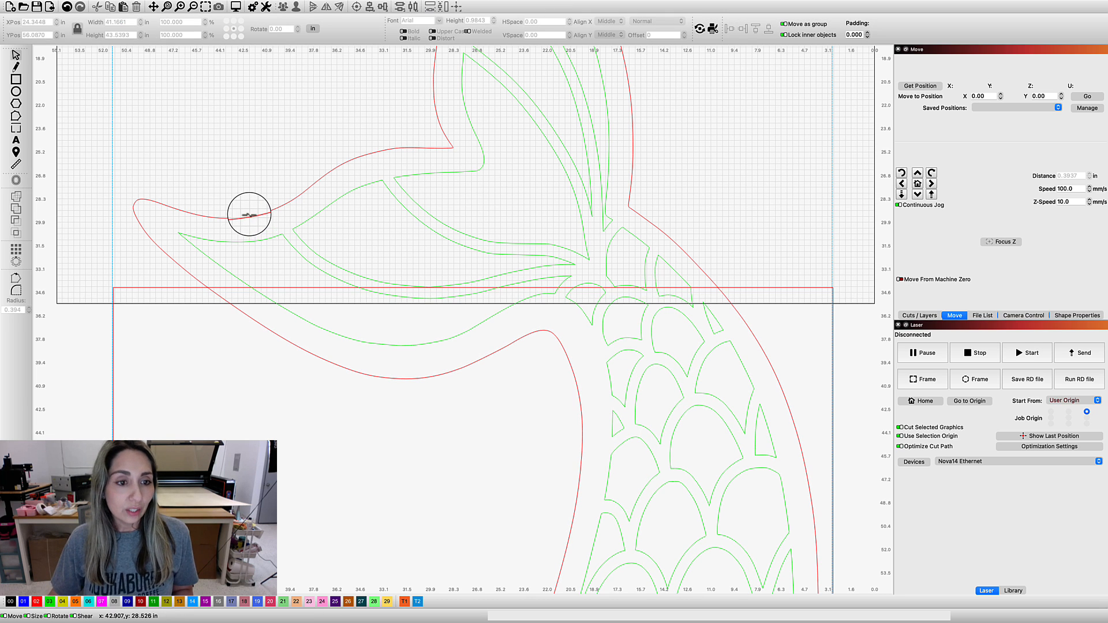
Shift the upper and lower tail pieces to check the cut, and undo both moves
left_click(250, 216)
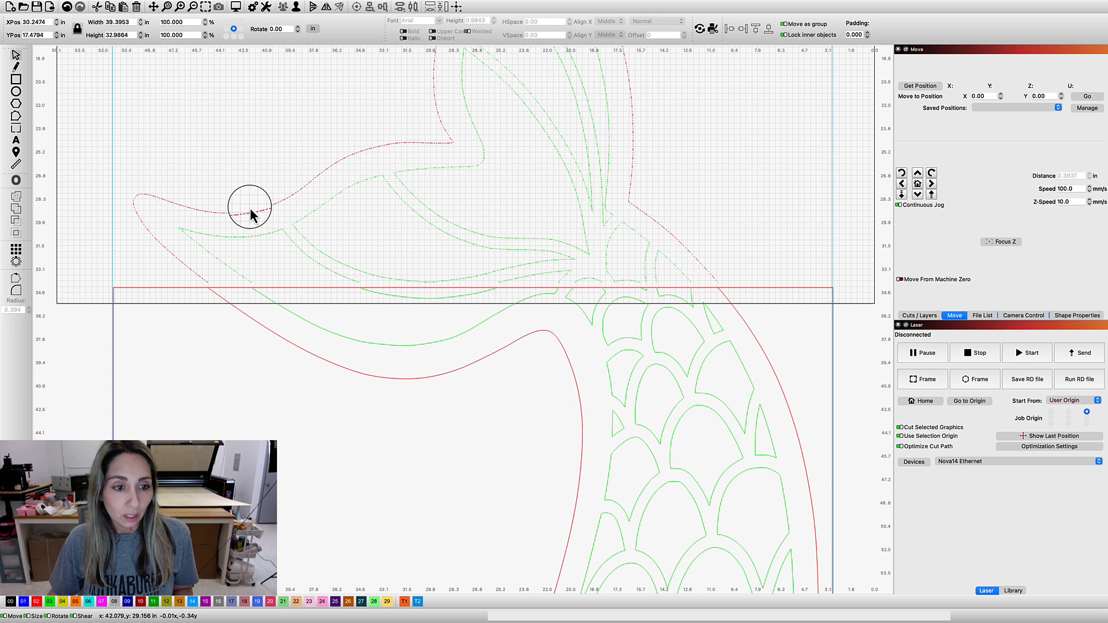
left_click(462, 309)
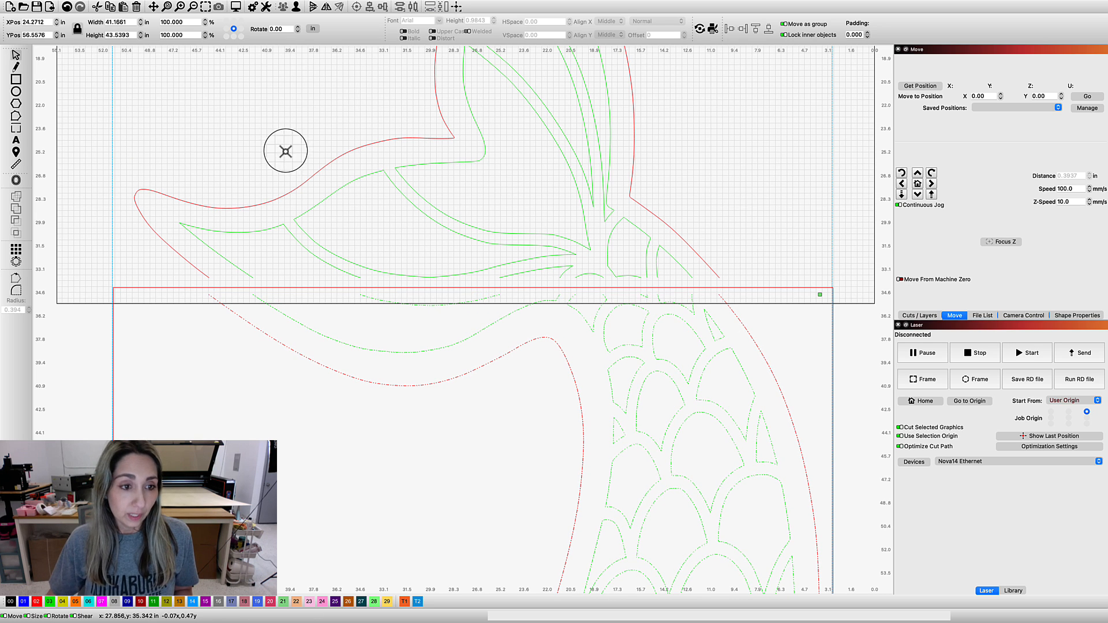
left_click(68, 7)
left_click(68, 8)
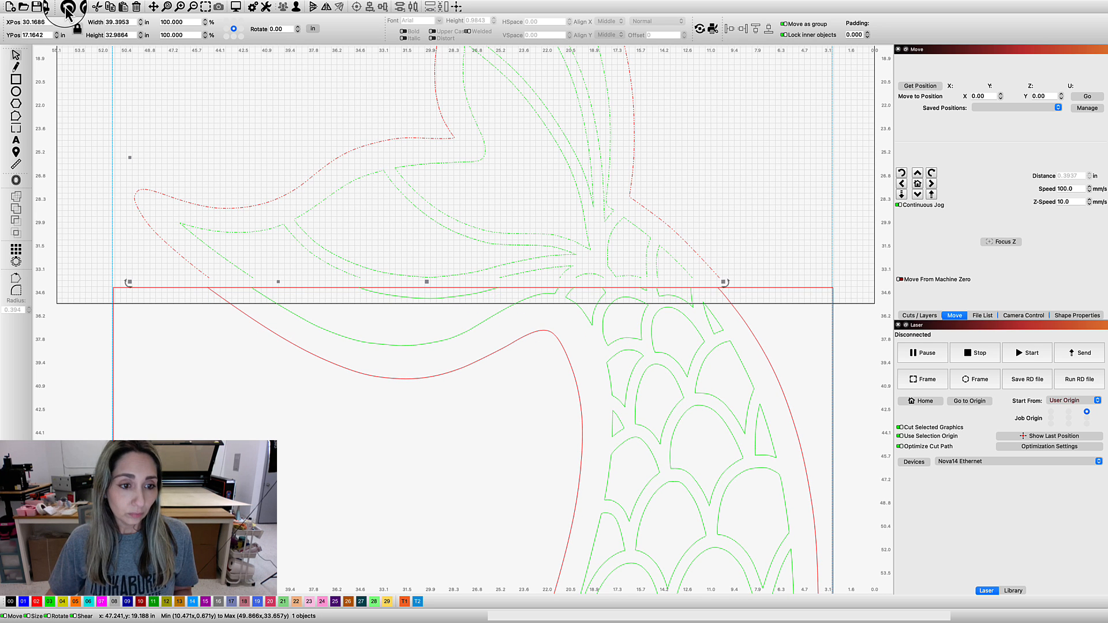
left_click(68, 8)
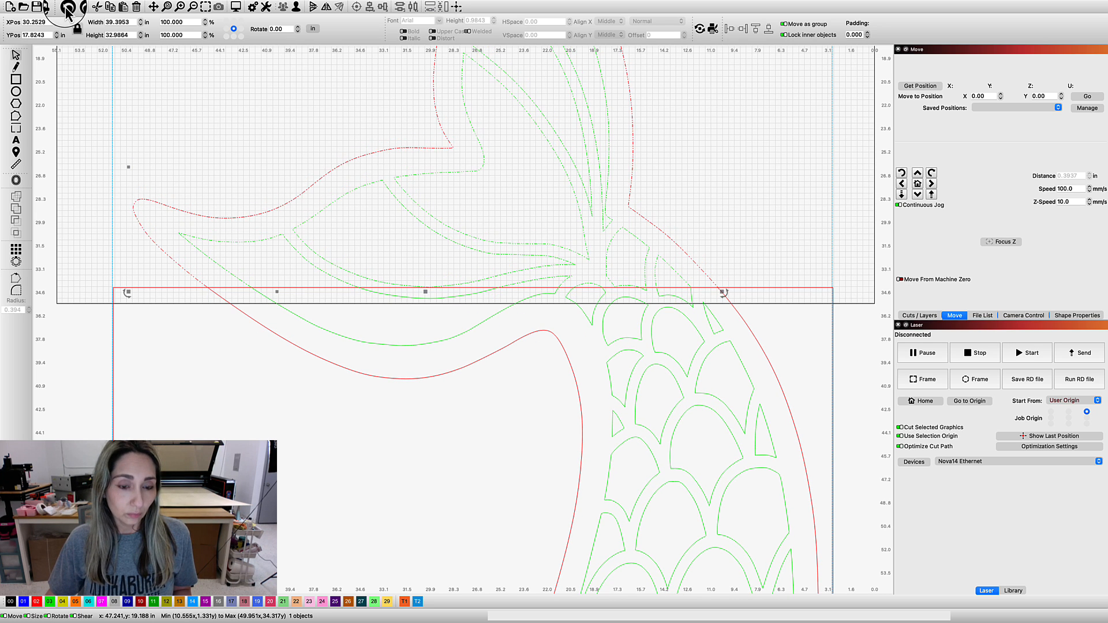
left_click(730, 206)
Delete the third, lowest rectangle at the tail's lower end
scroll(729, 207, "down", 5)
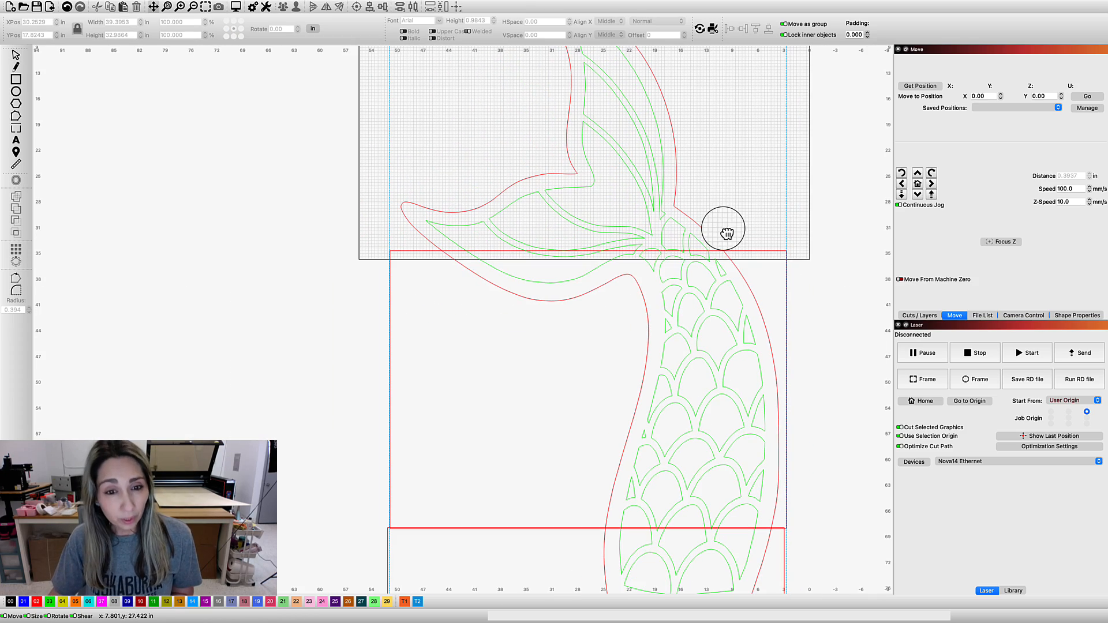
left_click_drag(726, 233, 658, 93)
scroll(700, 424, "up", 3)
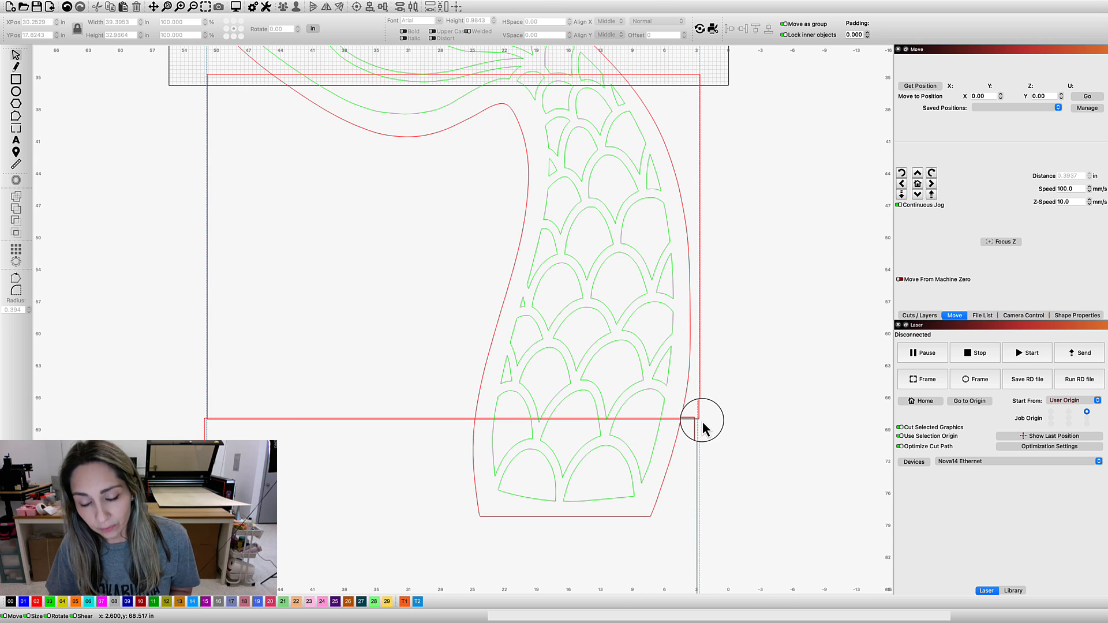
left_click(696, 432)
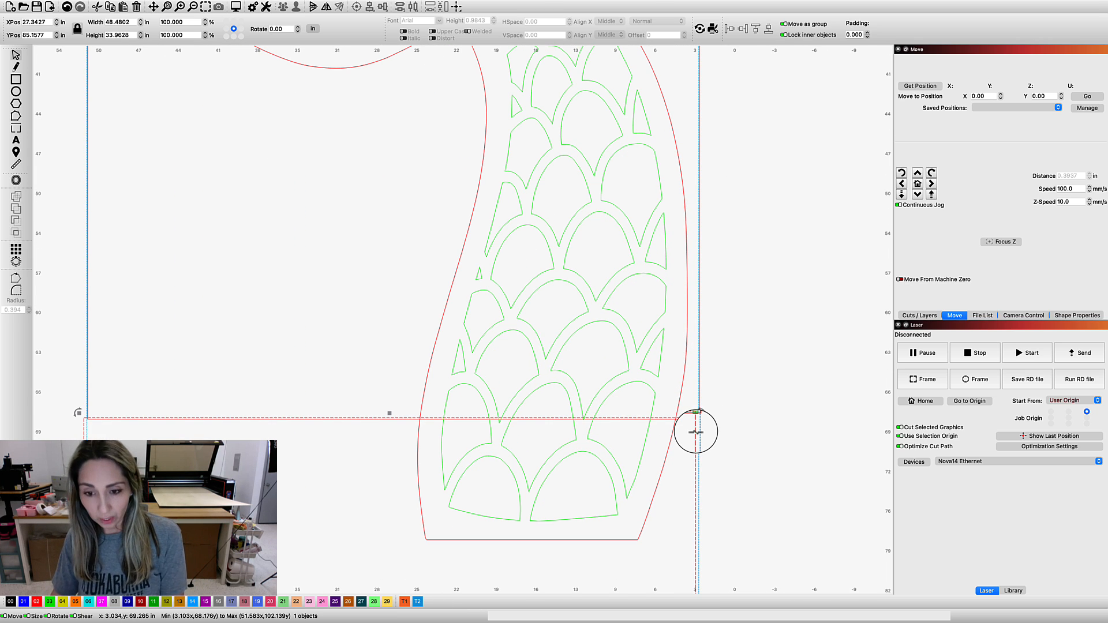
key("Delete")
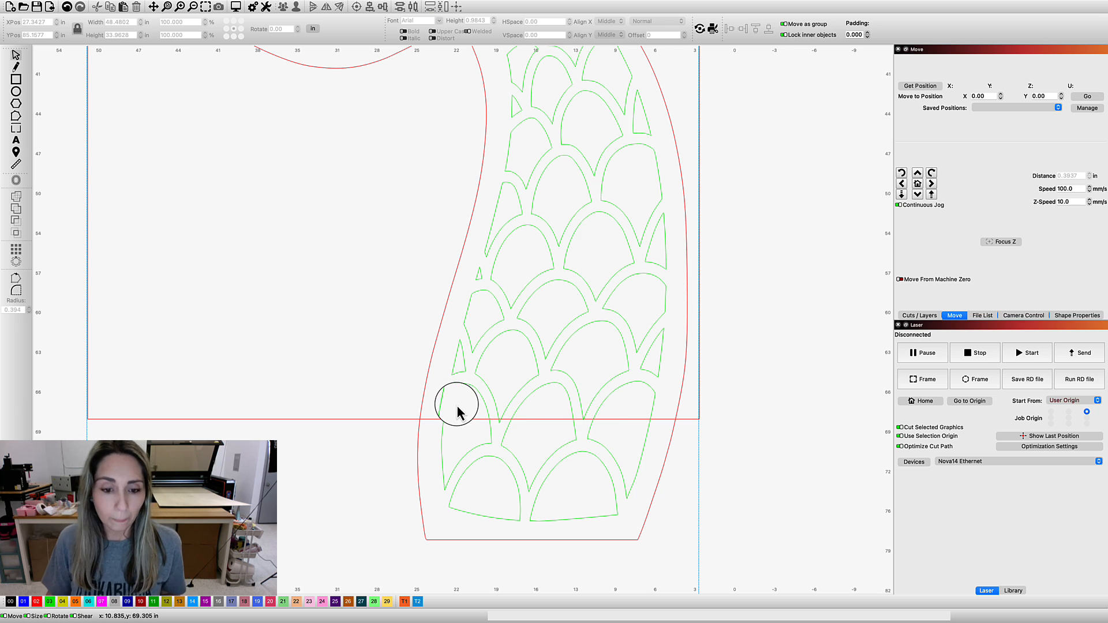
Split the lower tail piece along the second rectangle's boundary with Cut Shapes
left_click(424, 383)
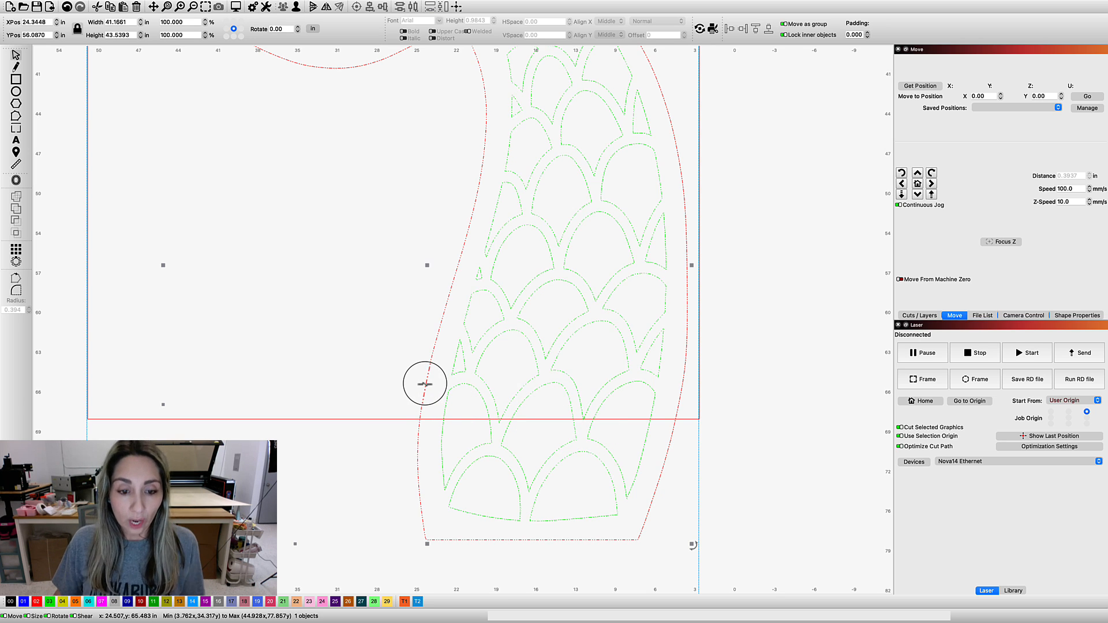
left_click(390, 420, "shift")
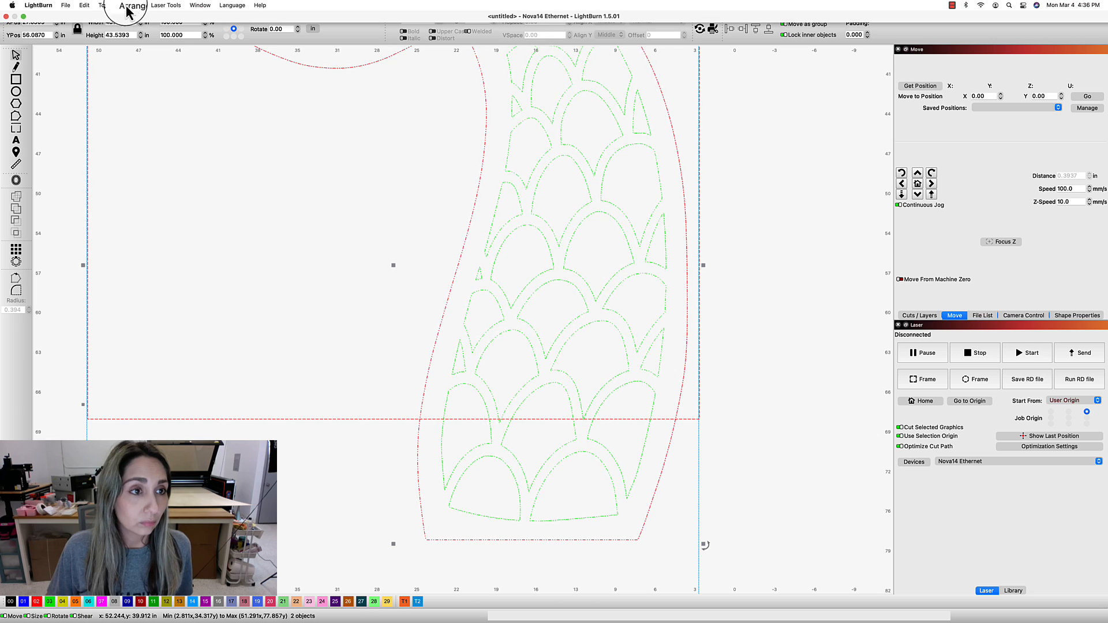
left_click(106, 7)
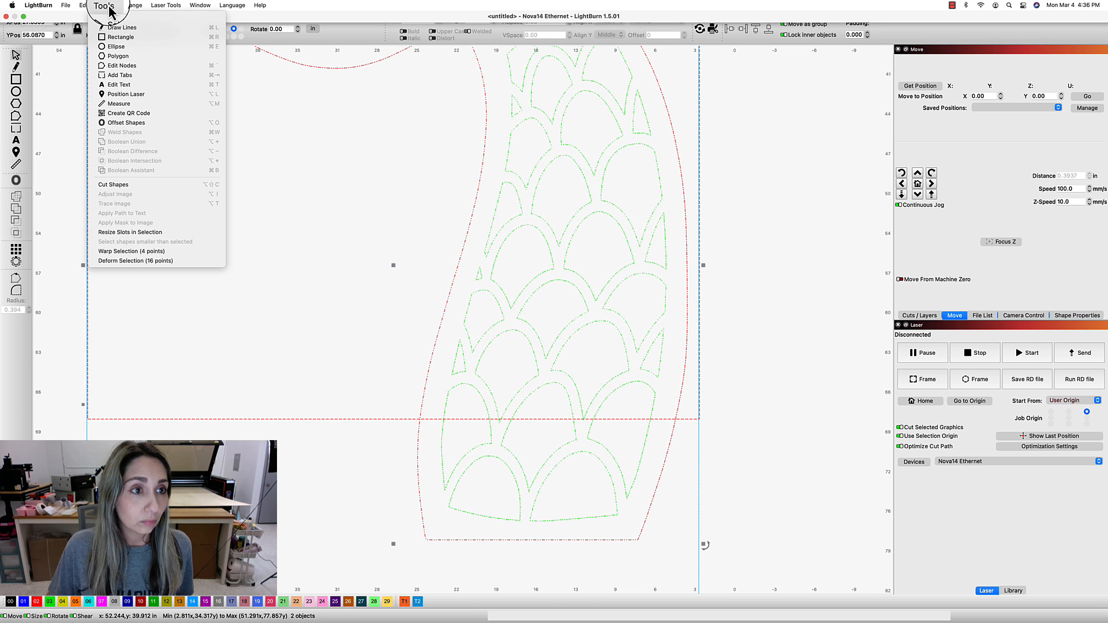
left_click(152, 185)
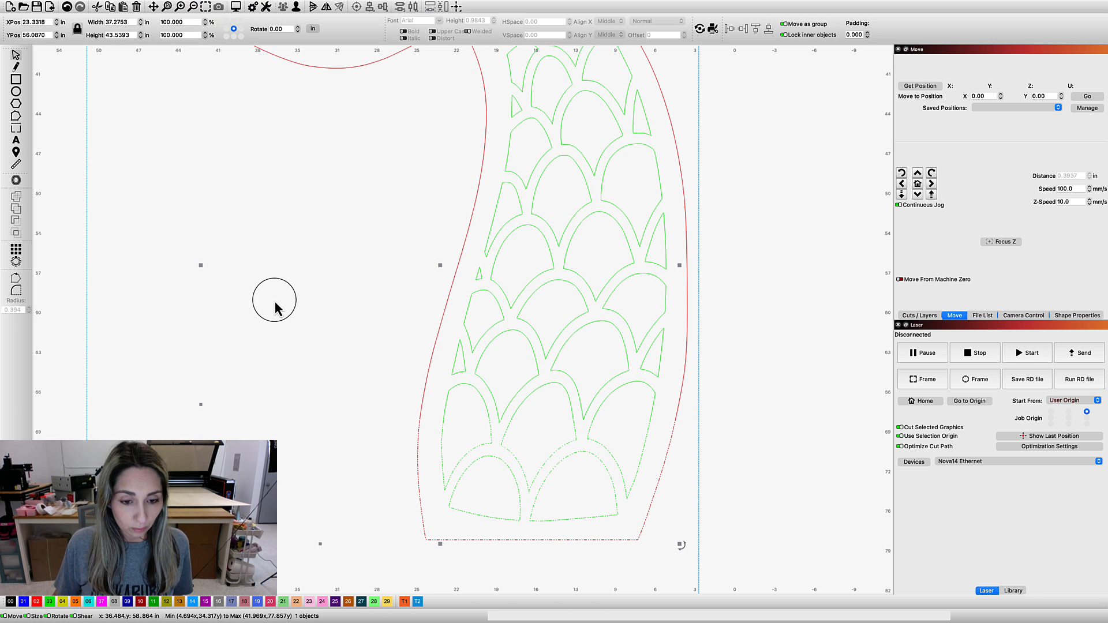
left_click(389, 325)
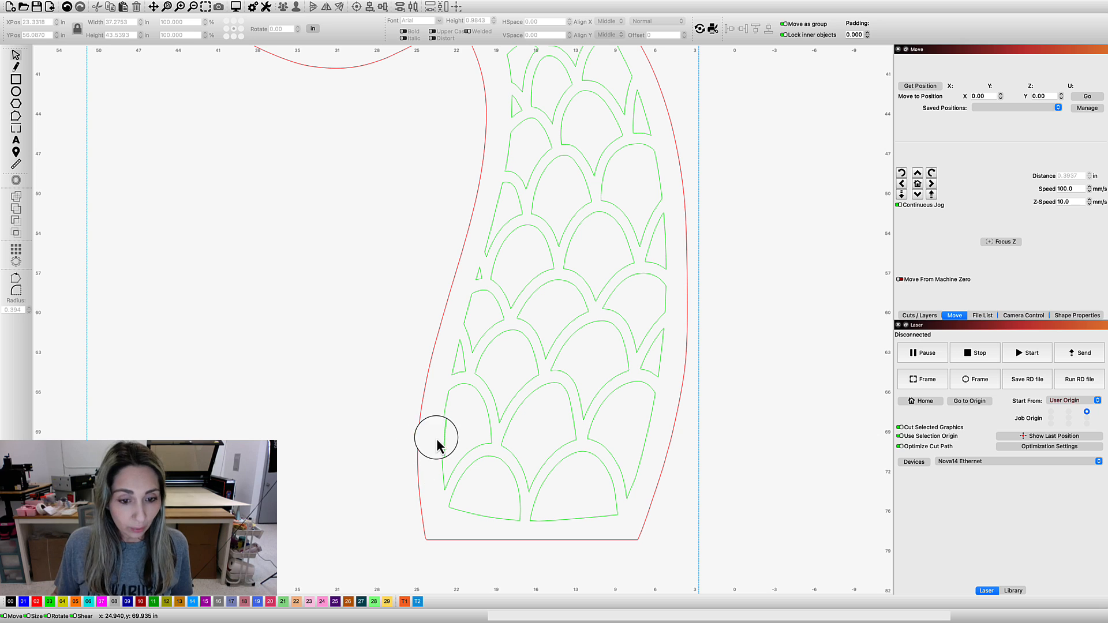
Shift the lowest tail piece and the upper fin piece to check the sections, and undo these moves
left_click_drag(437, 444, 442, 459)
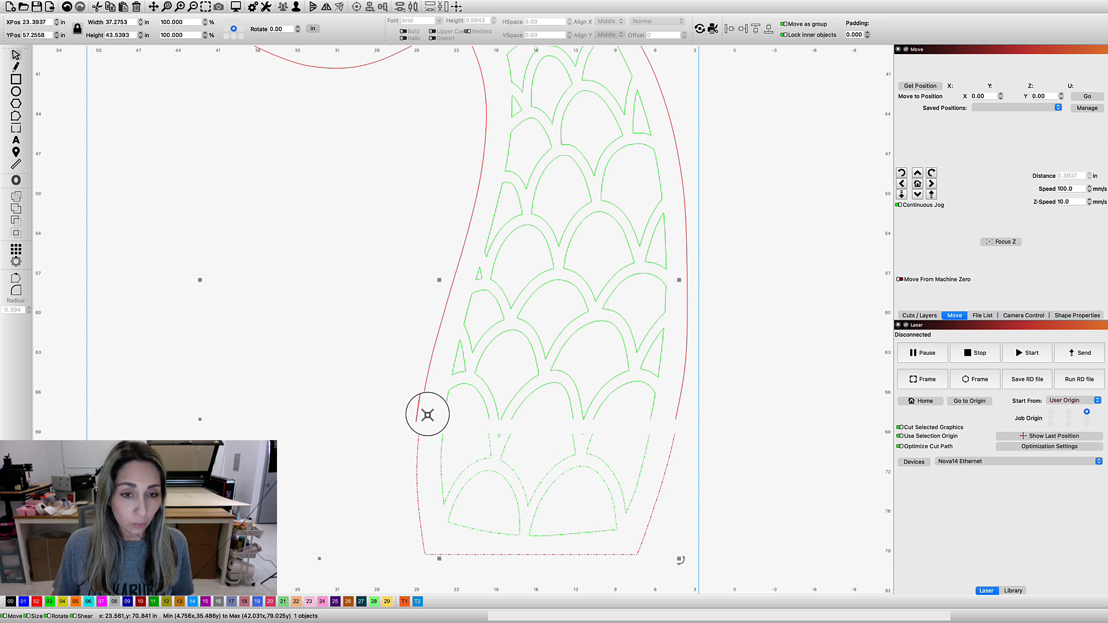
scroll(370, 202, "down", 2)
scroll(367, 219, "down", 2)
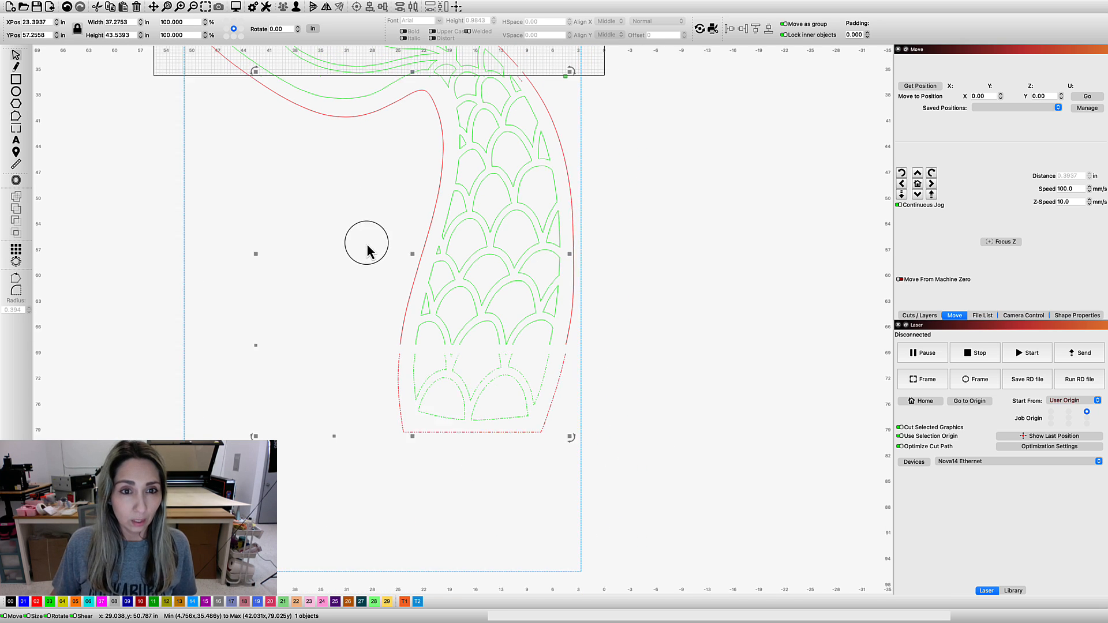
left_click_drag(377, 80, 371, 66)
left_click(374, 70)
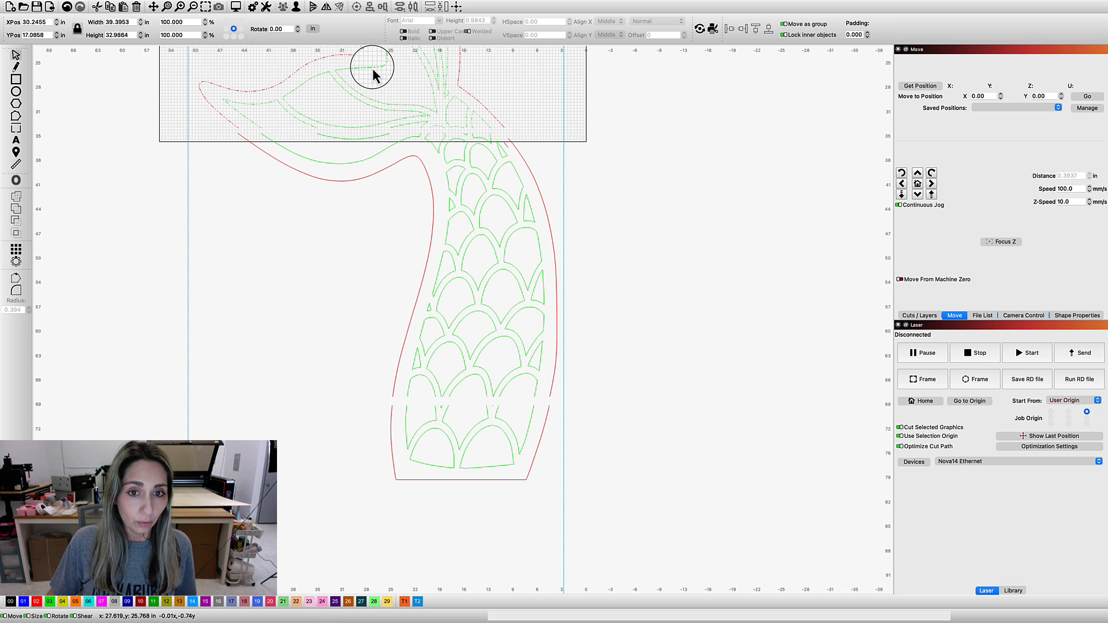
left_click(68, 9)
left_click(68, 9)
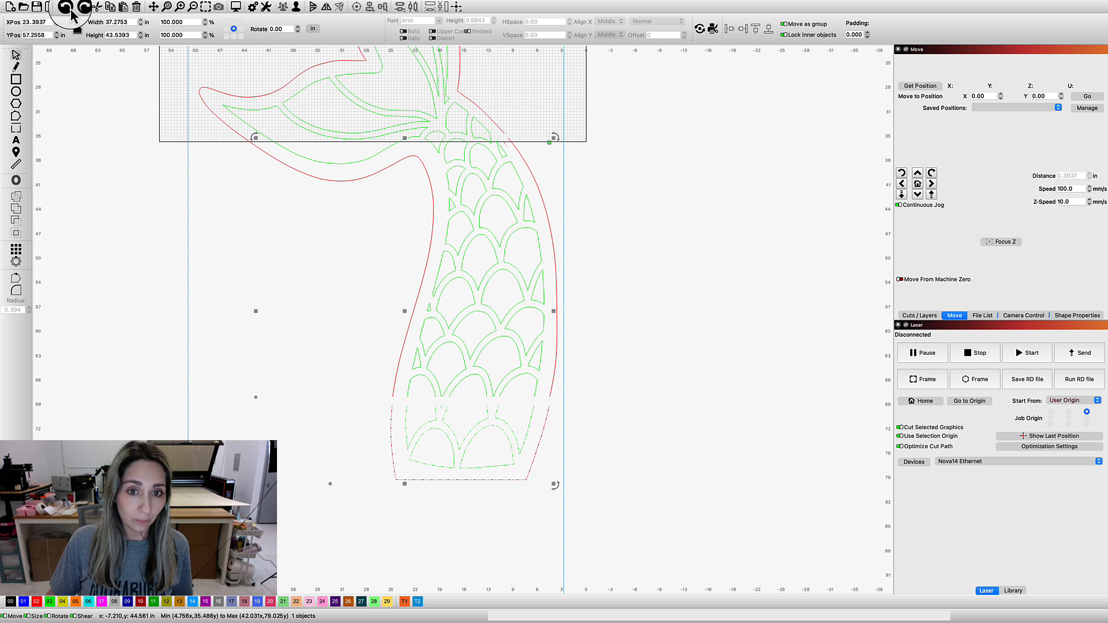
left_click(68, 10)
left_click(685, 159)
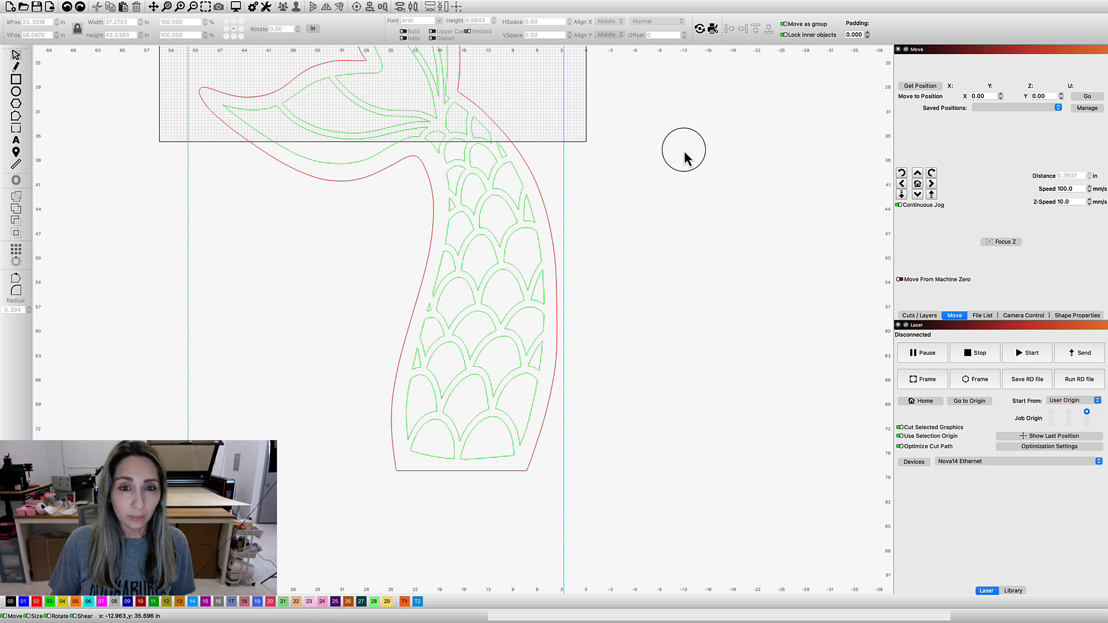
Draw a circle about 1.54 in across in the empty bed area beside the upper fin
scroll(661, 143, "down", 2)
left_click_drag(661, 143, 682, 309)
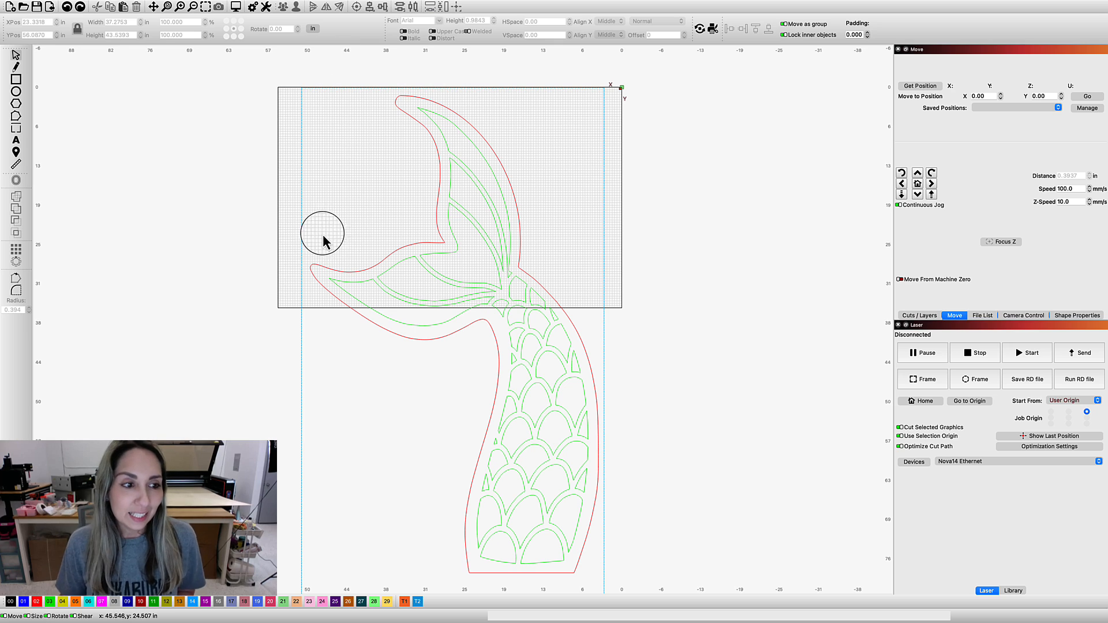
left_click(19, 94)
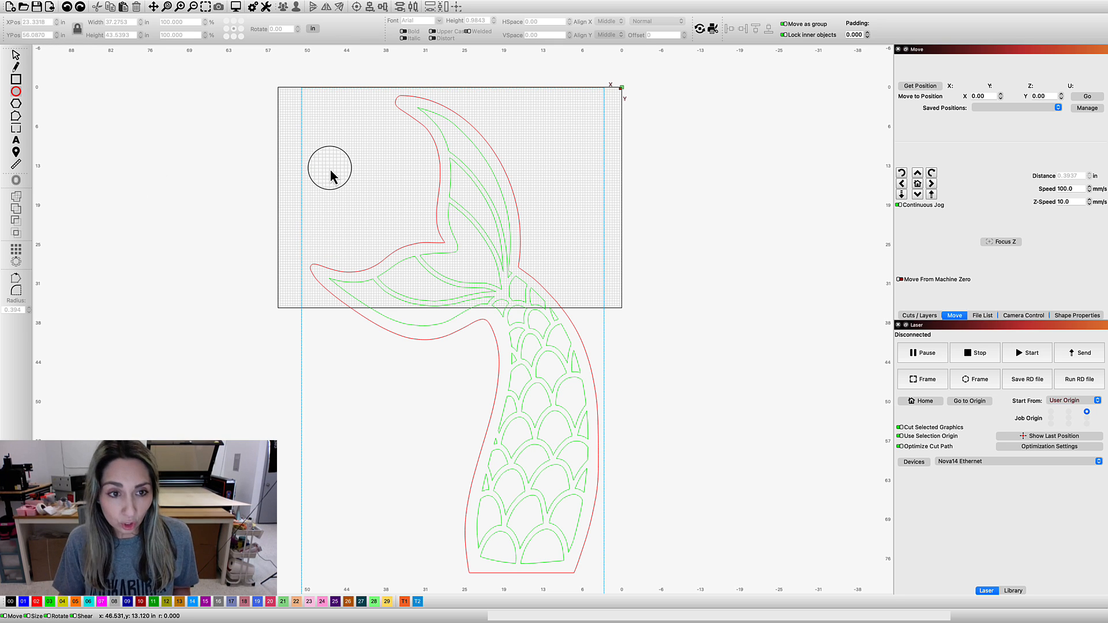
left_click_drag(338, 179, 337, 178)
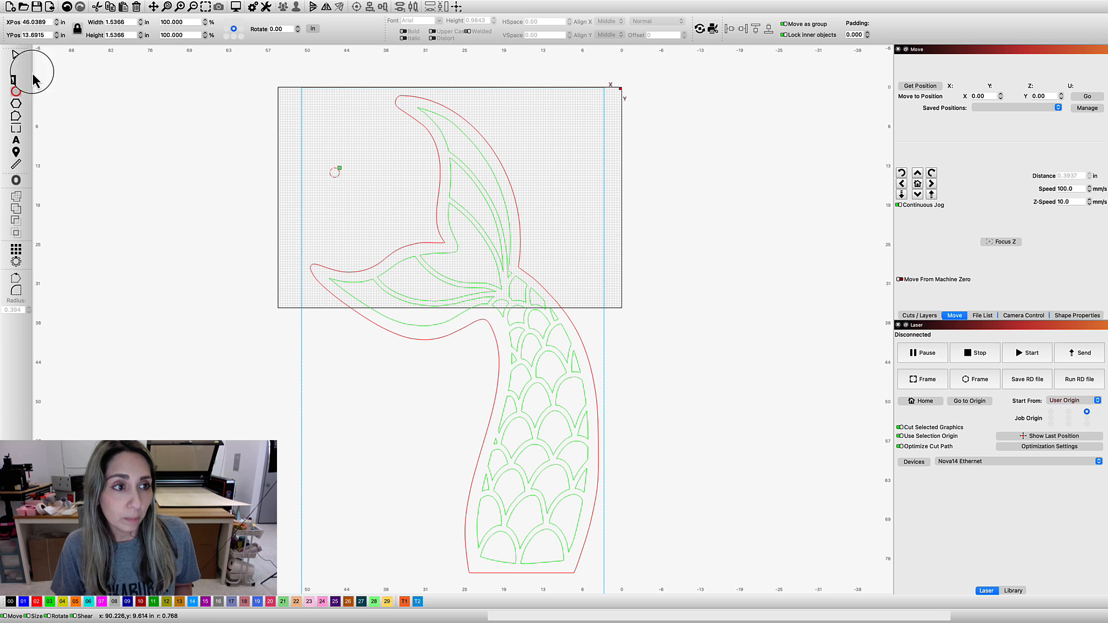
Draw a vertical diameter line through the circle, duplicate it and turn the copy horizontal to form a crosshair
scroll(316, 123, "up", 10)
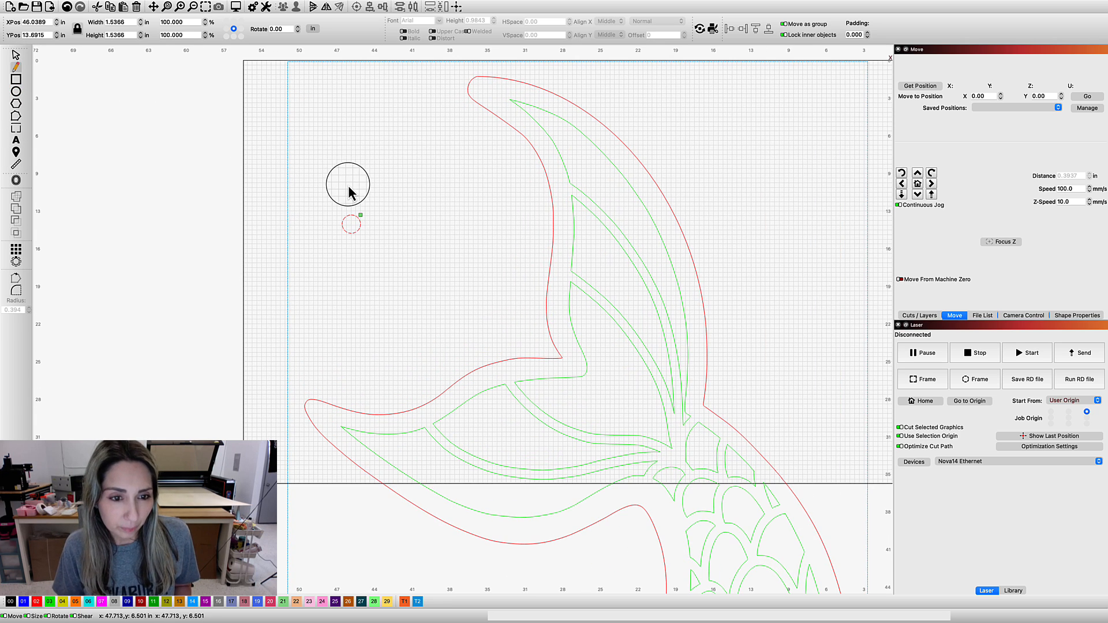
scroll(357, 225, "up", 4)
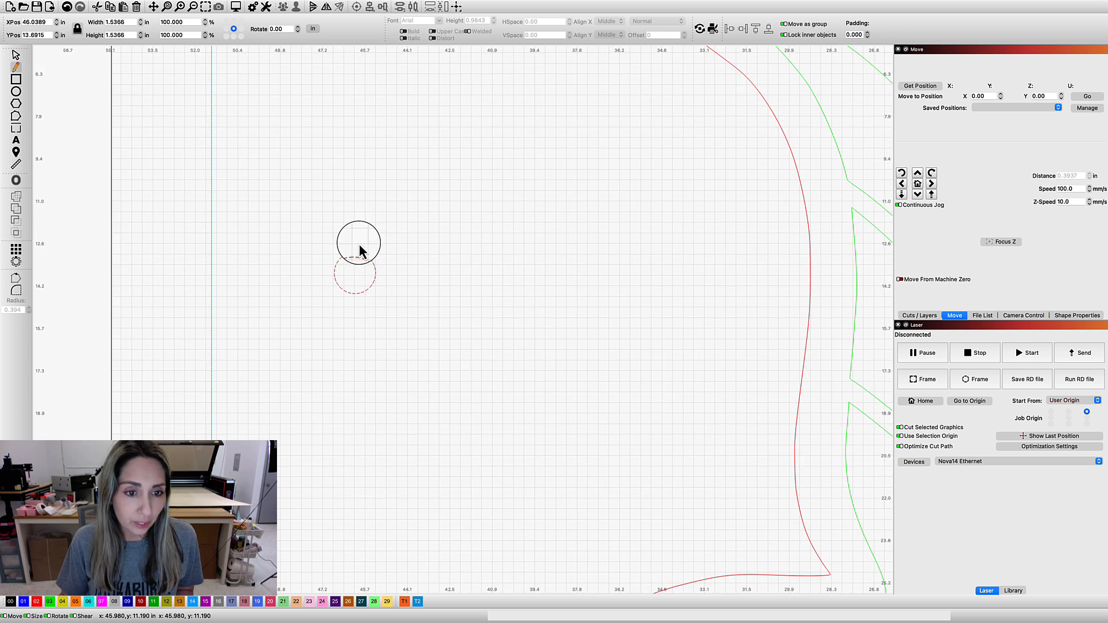
scroll(353, 261, "up", 5)
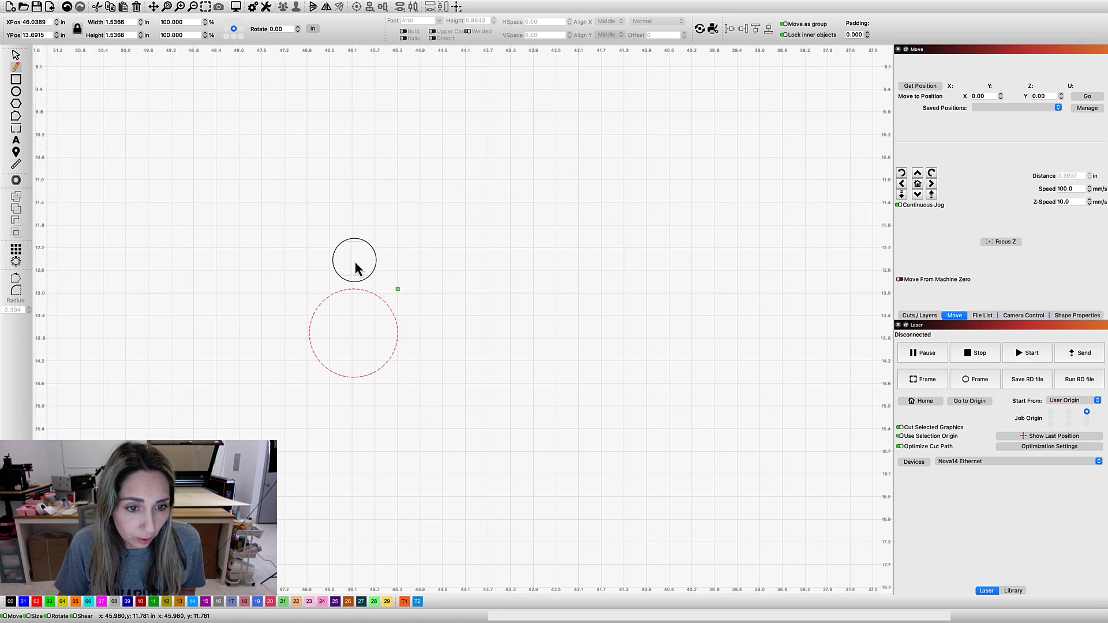
scroll(351, 323, "up", 1)
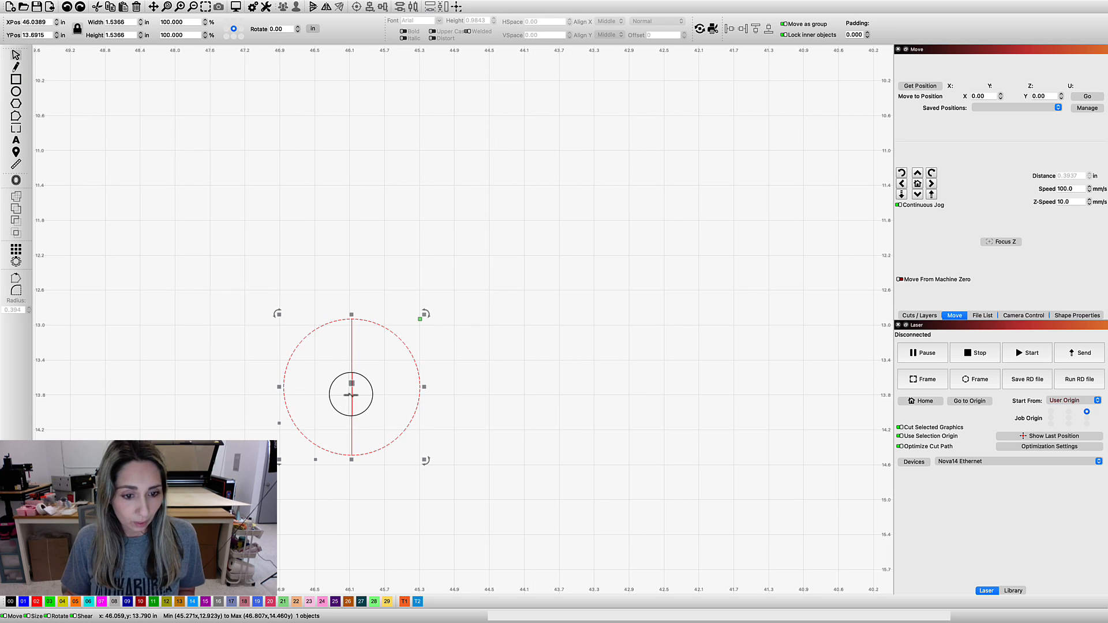
right_click(388, 417)
mouse_move(404, 423)
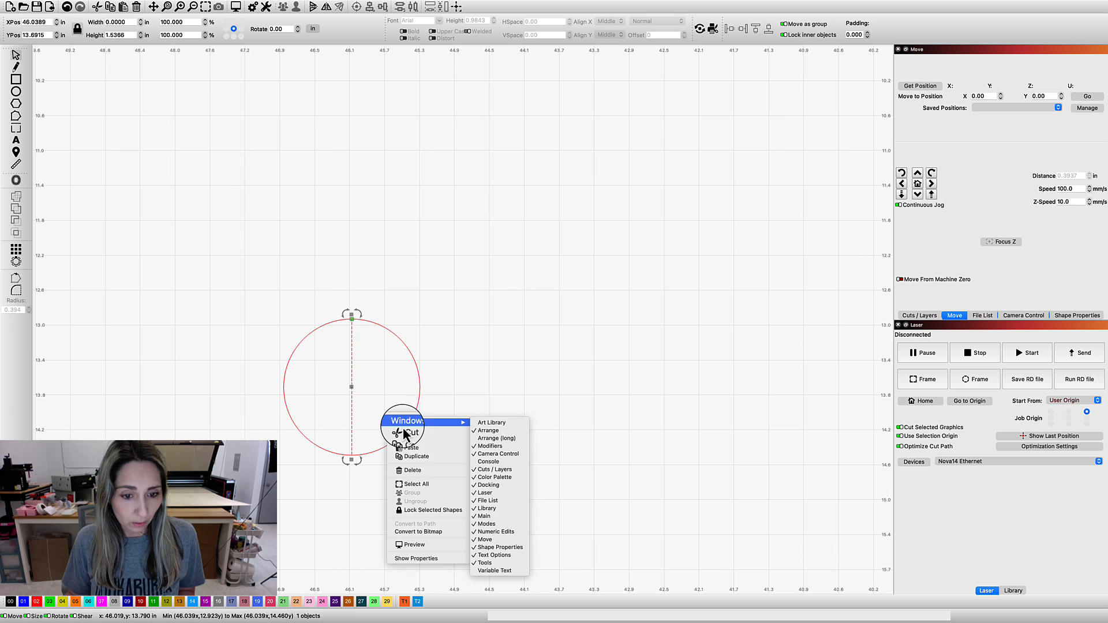
left_click(425, 459)
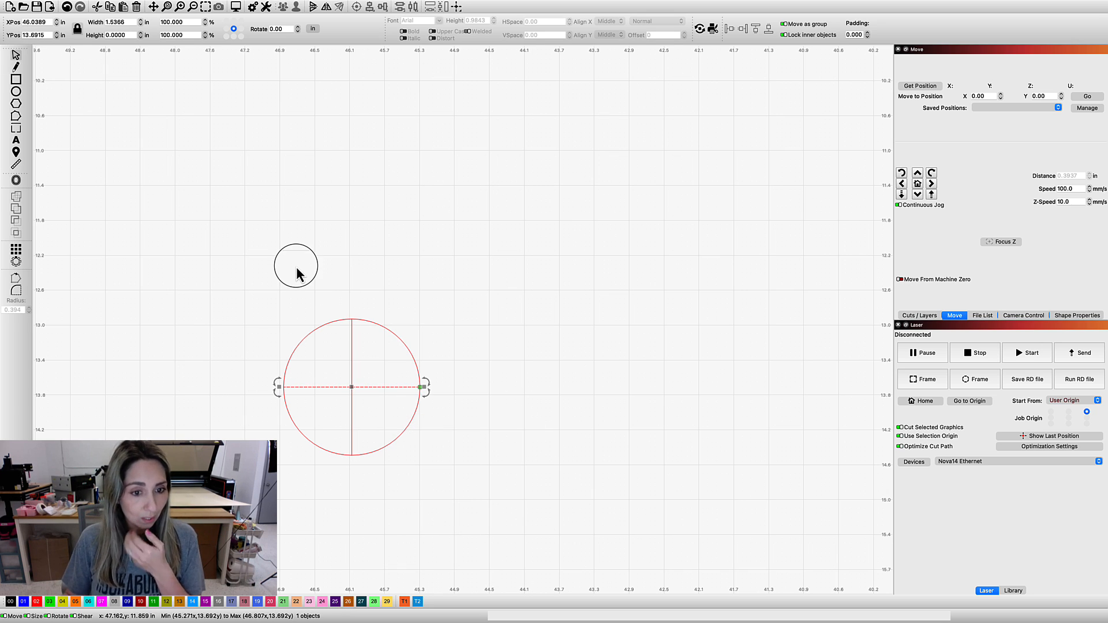
left_click(263, 373)
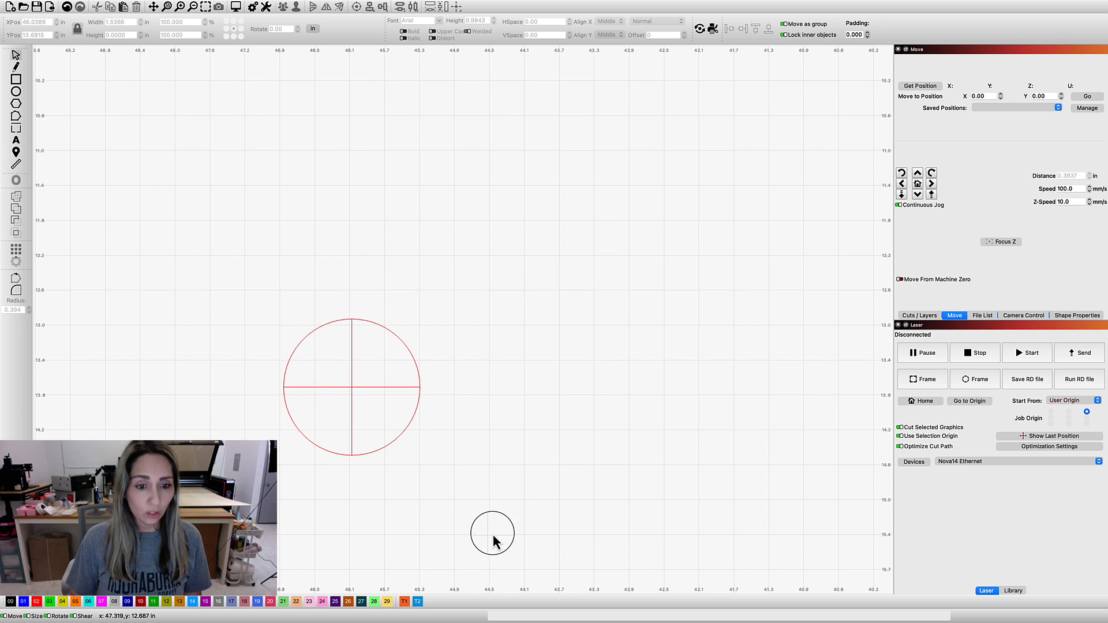
Group the circle and its two crossing lines into one registration mark
left_click_drag(238, 297, 493, 540)
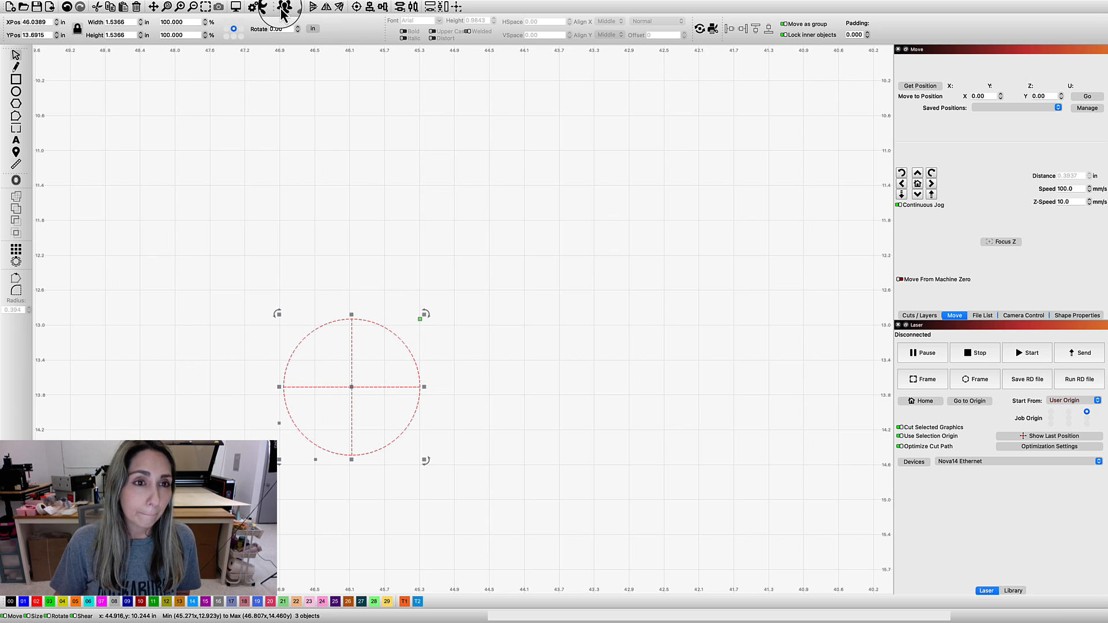
left_click(549, 381)
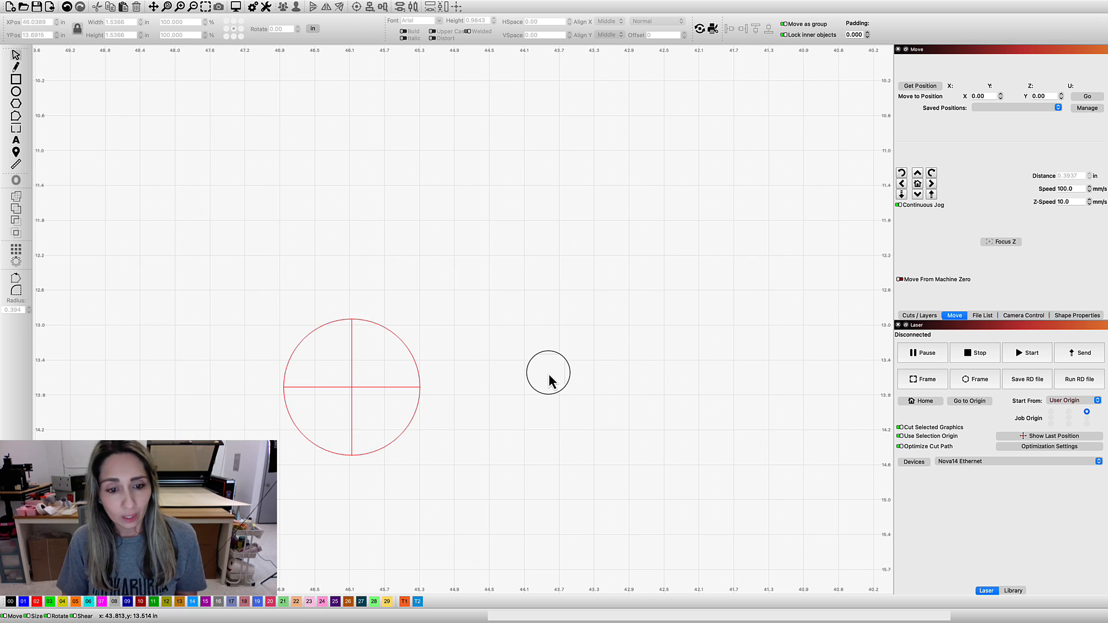
Shrink the crosshair mark to about 1.12 in and place it inside the blue frame's left edge, just above the bed's lower edge
scroll(547, 372, "down", 5)
scroll(533, 366, "down", 1)
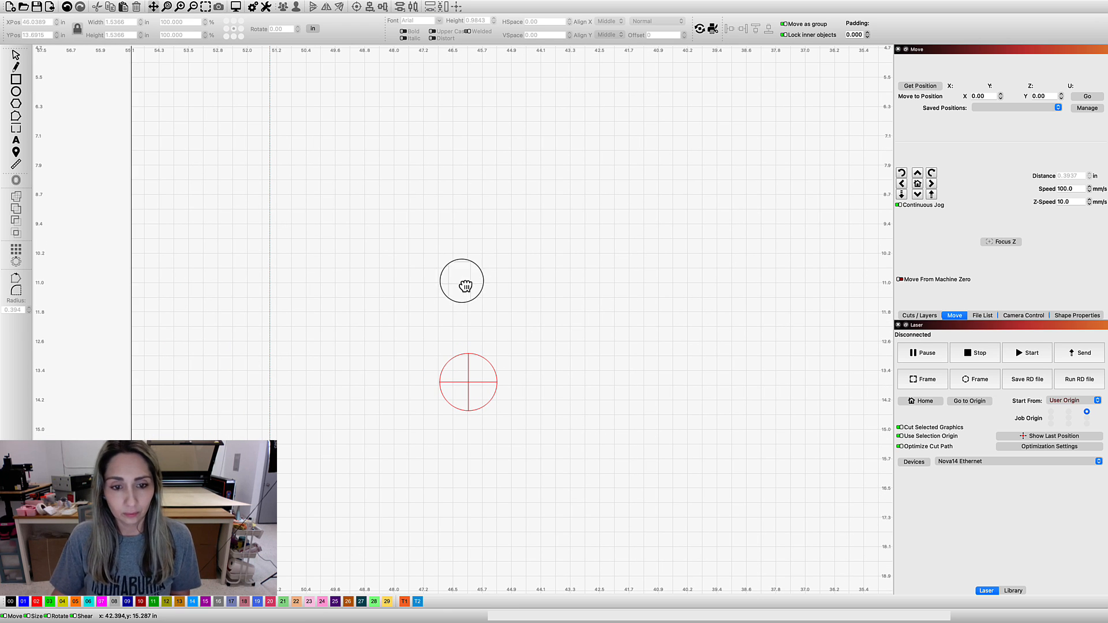
left_click_drag(484, 291, 482, 293)
scroll(482, 293, "down", 5)
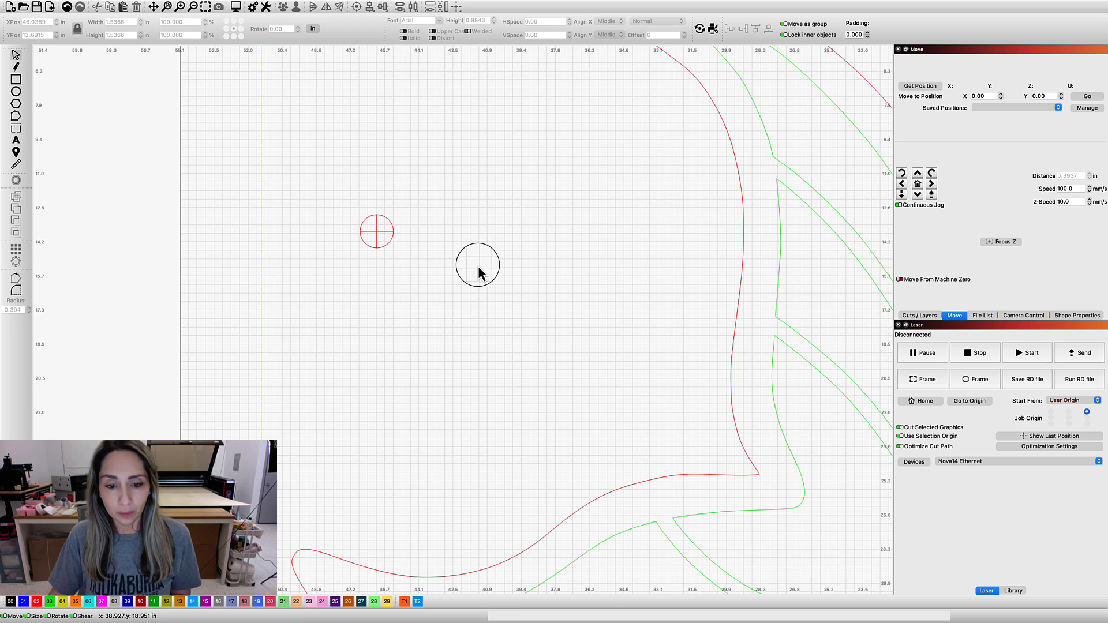
scroll(543, 317, "down", 1)
left_click_drag(543, 310, 543, 309)
scroll(543, 309, "down", 4)
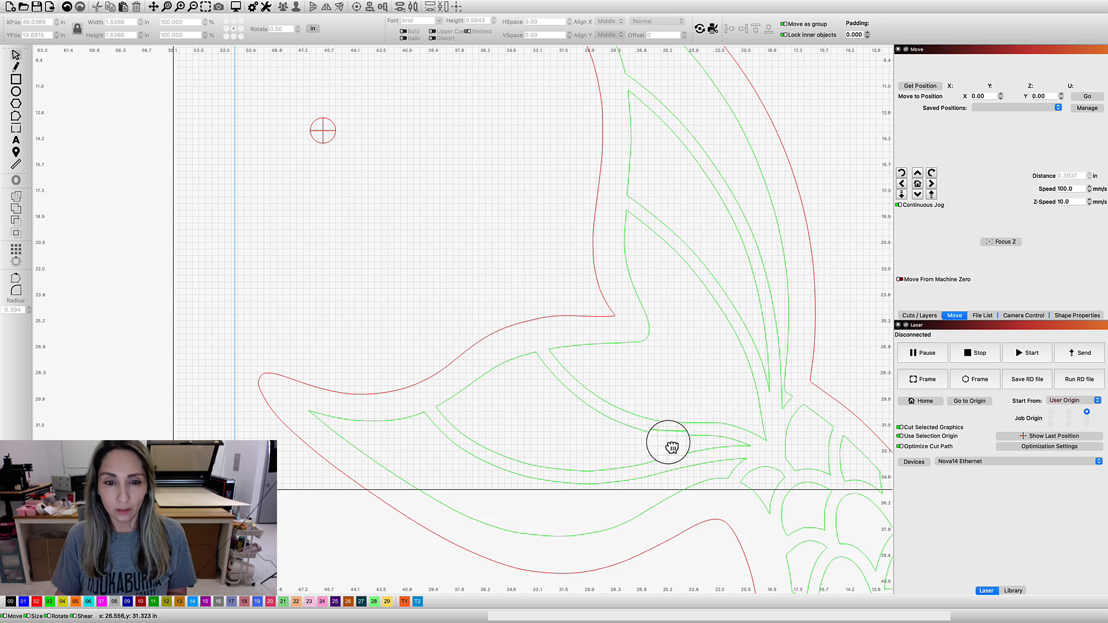
left_click_drag(668, 443, 511, 329)
scroll(512, 330, "down", 10)
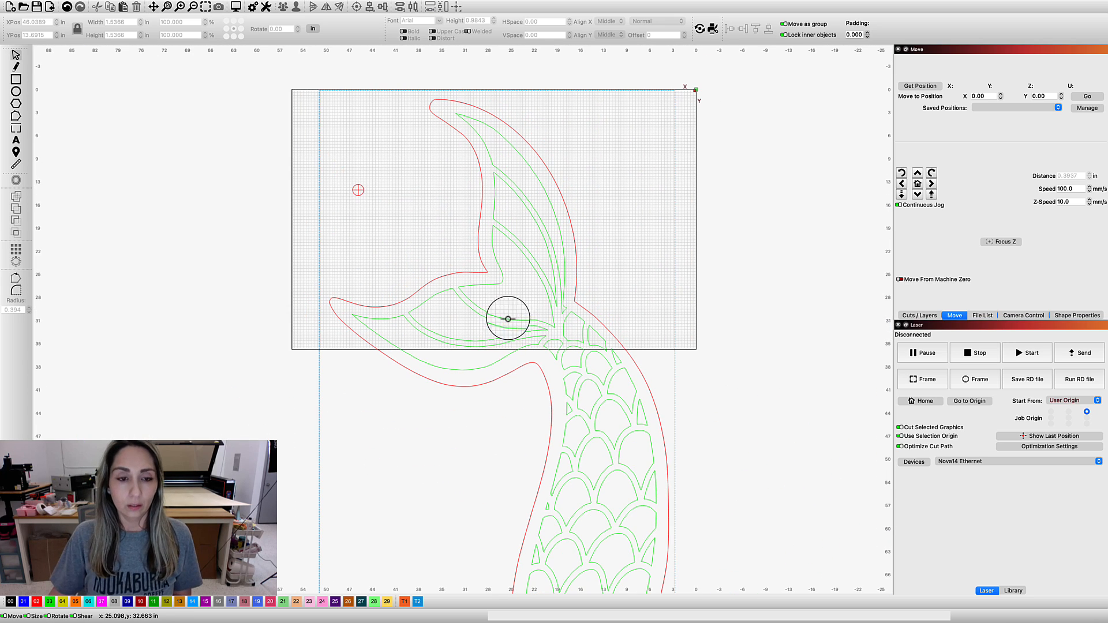
left_click_drag(339, 176, 403, 224)
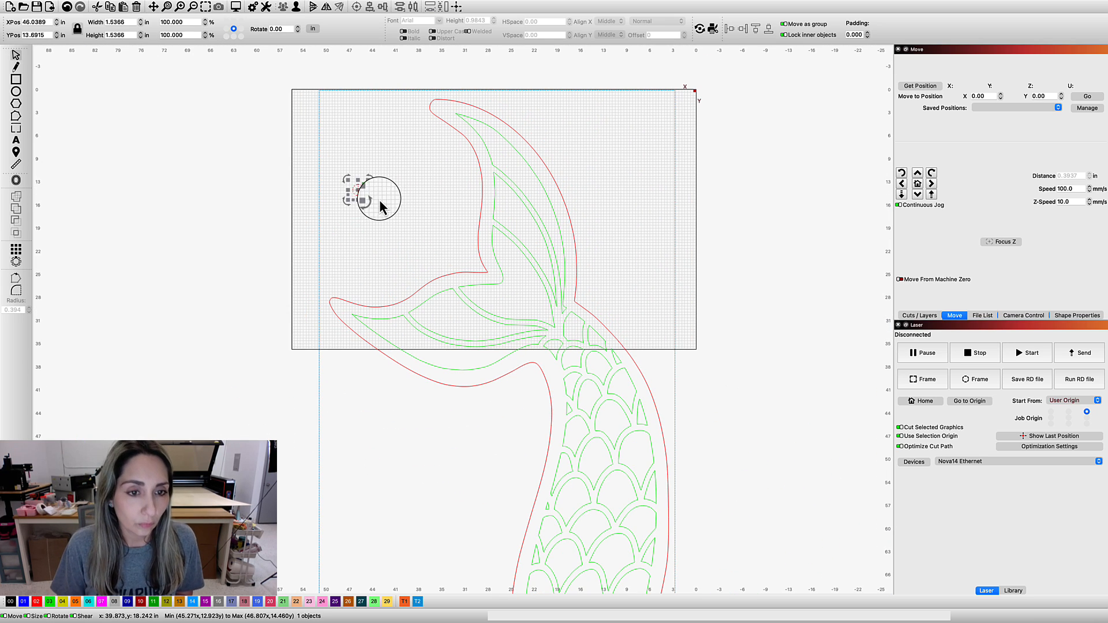
mouse_move(359, 190)
left_mouse_down()
mouse_move(326, 350)
mouse_move(333, 342)
left_mouse_up()
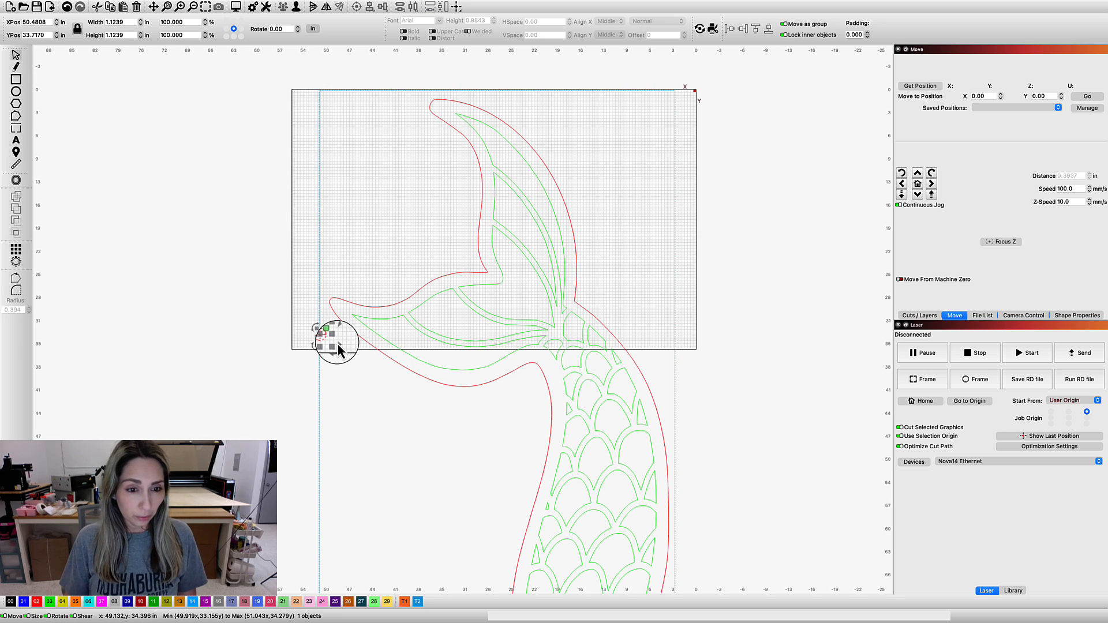
Duplicate the crosshair mark and place the copy inside the blue frame's right edge, just above the bed's lower edge
right_click(324, 333)
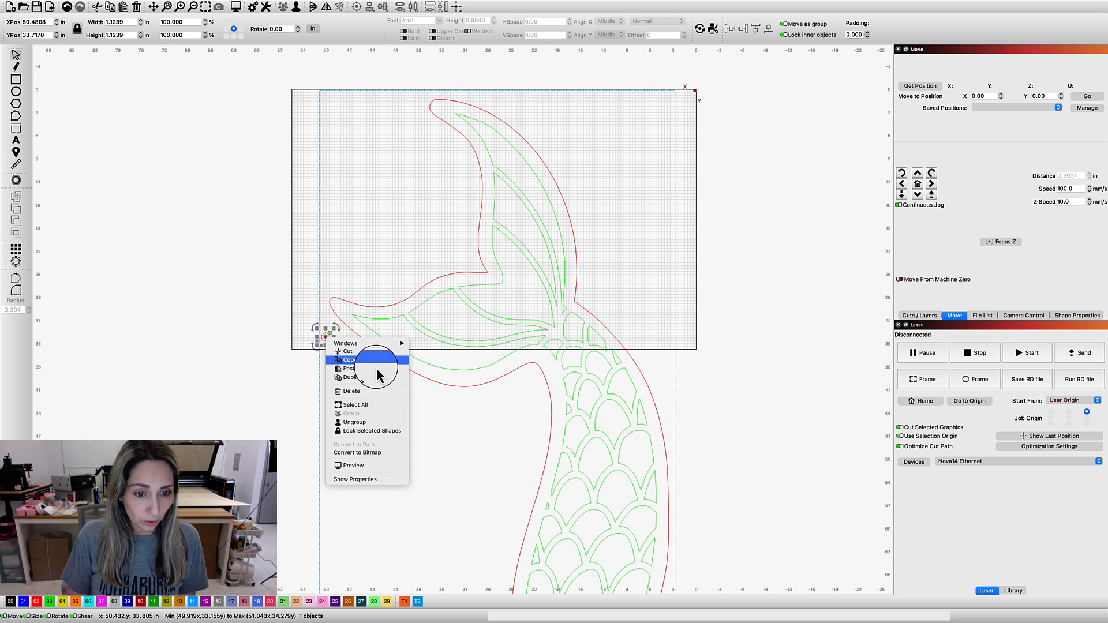
key("Escape")
left_click_drag(325, 333, 662, 335)
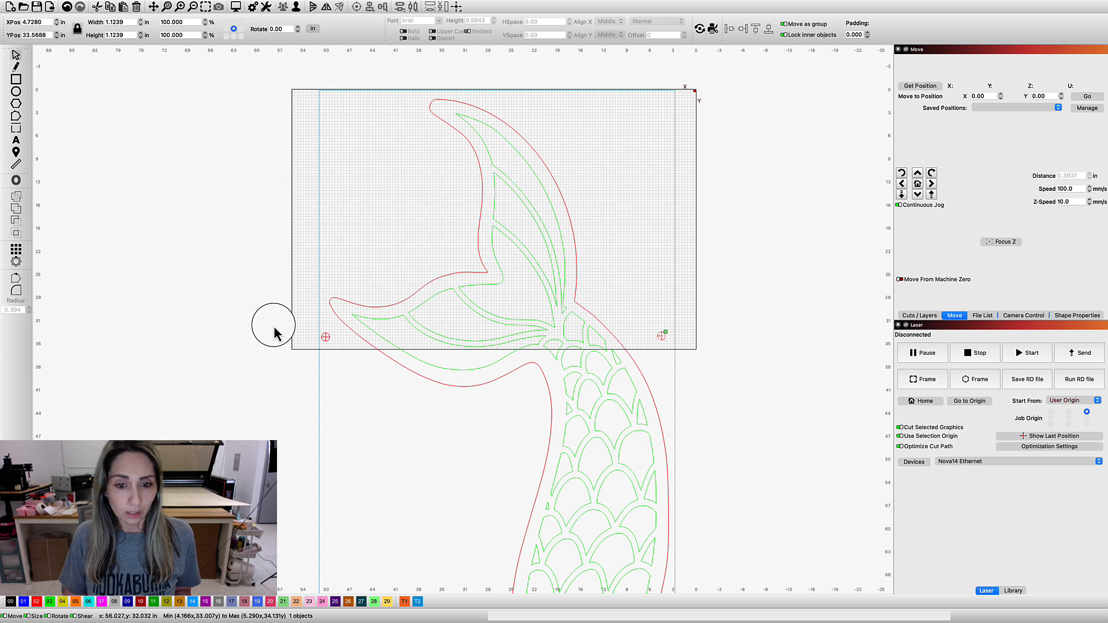
Align the two crosshair marks with each other along their horizontal centres
left_click_drag(273, 325, 691, 359)
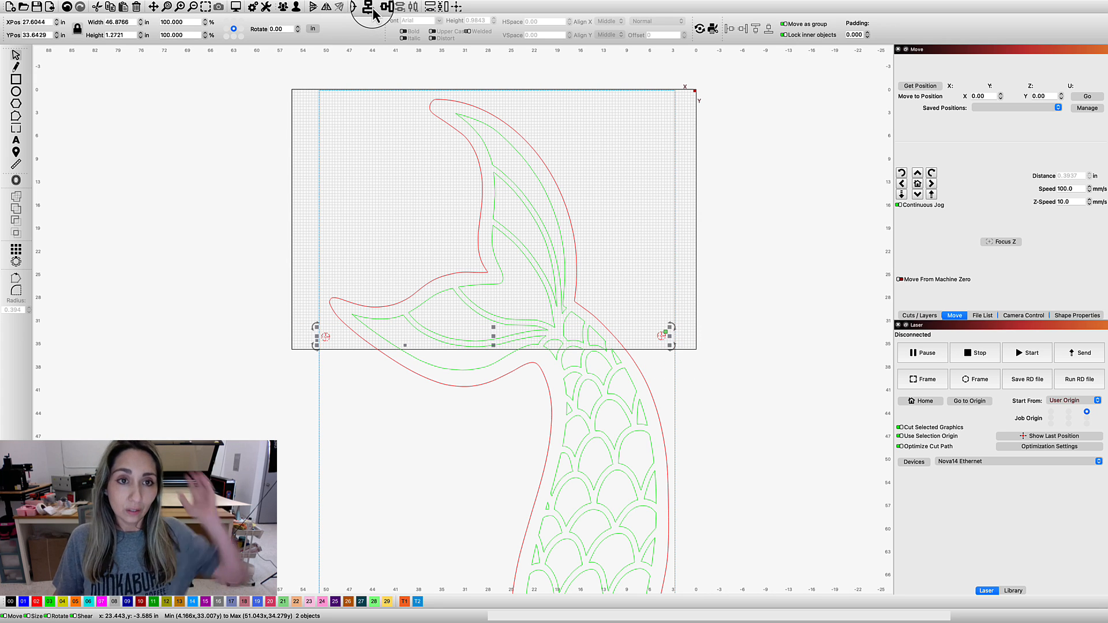
left_click(402, 7)
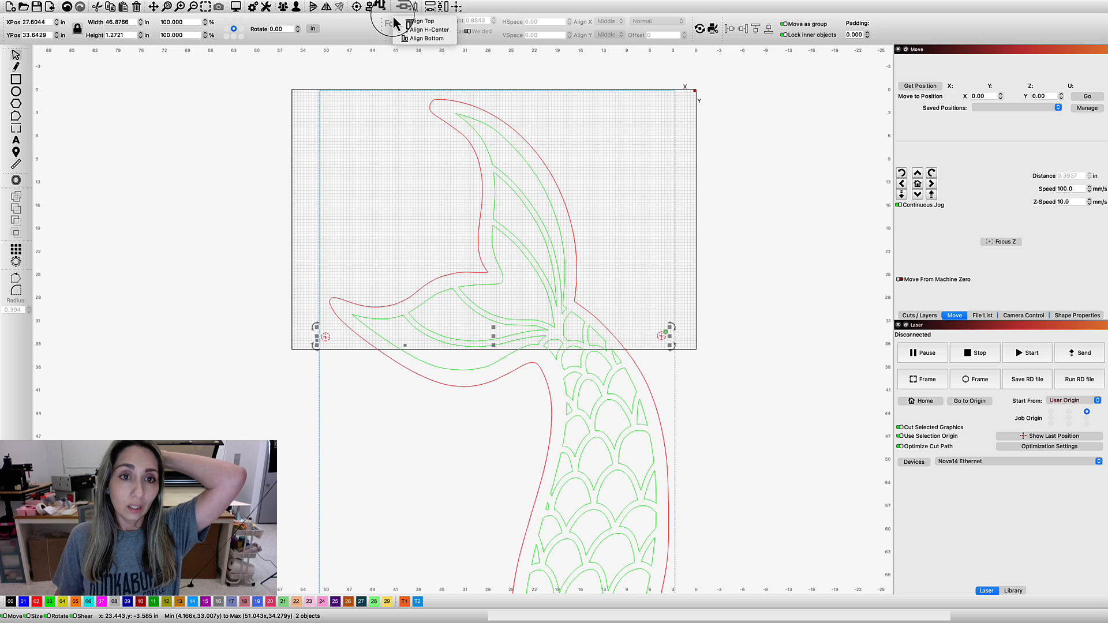
left_click(432, 31)
left_click(791, 365)
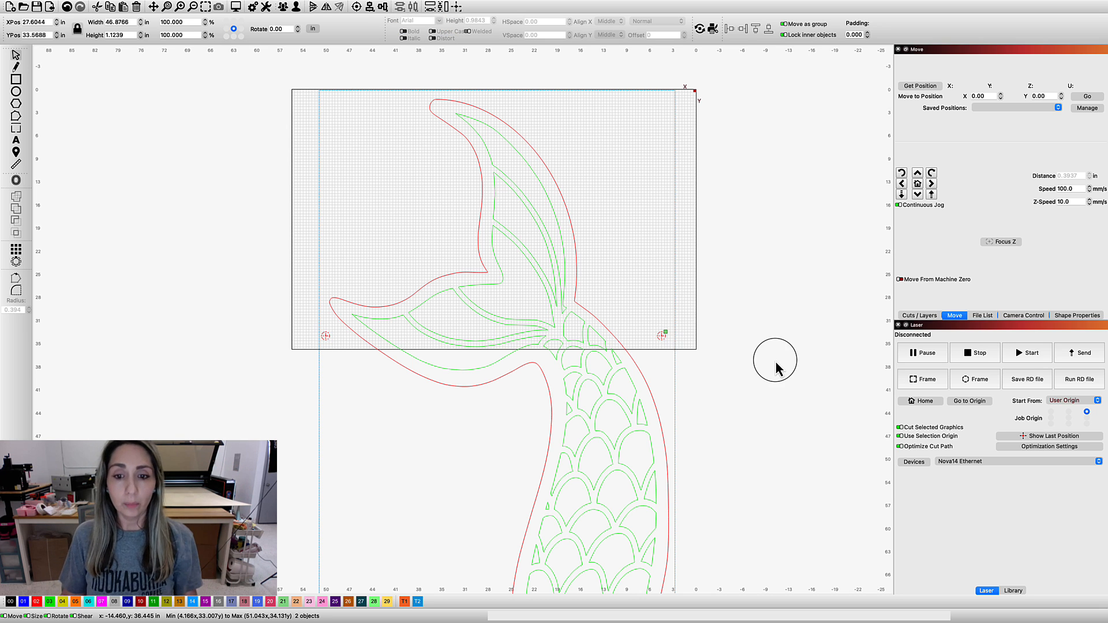
scroll(782, 369, "down", 3)
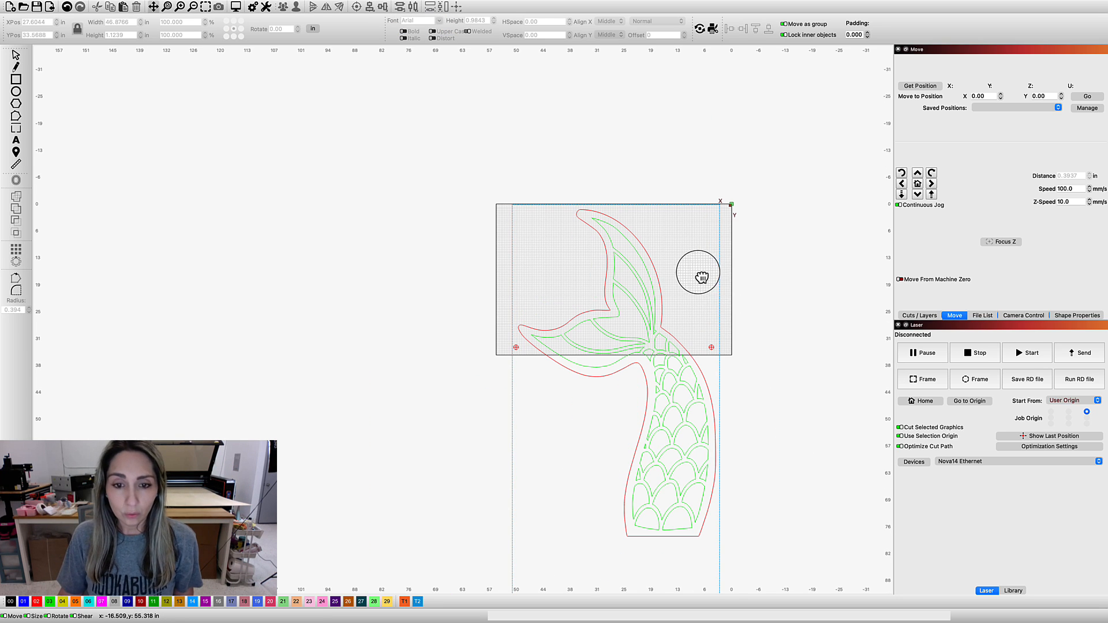
scroll(750, 297, "down", 5)
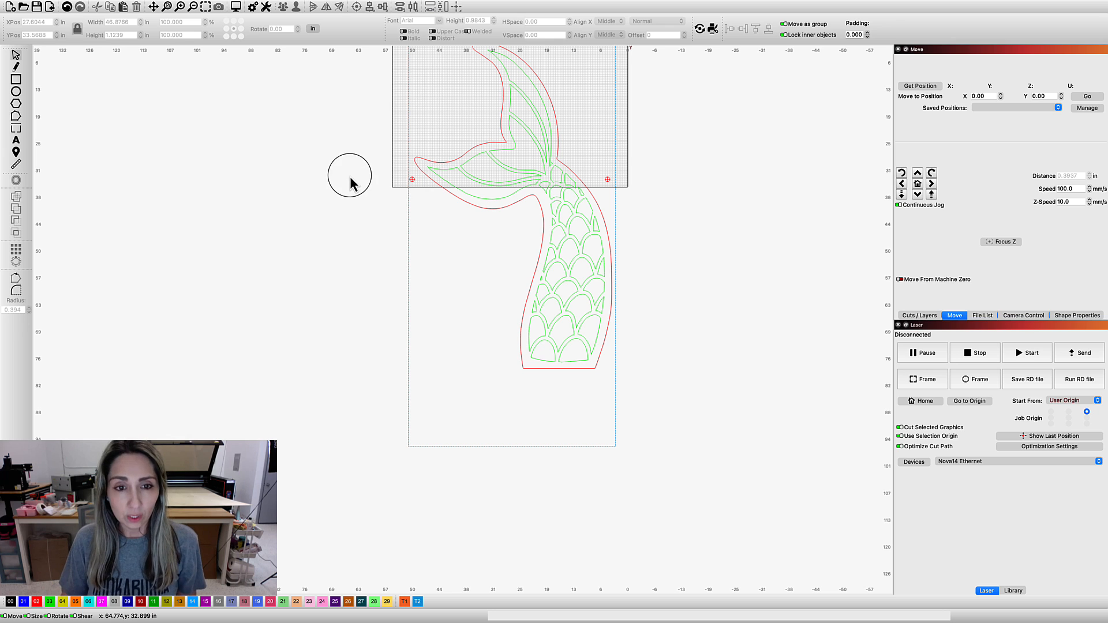
Select the lower tail section, from the cut line down, and assign it to the T1 tool layer
left_click_drag(349, 176, 678, 420)
left_click(417, 192)
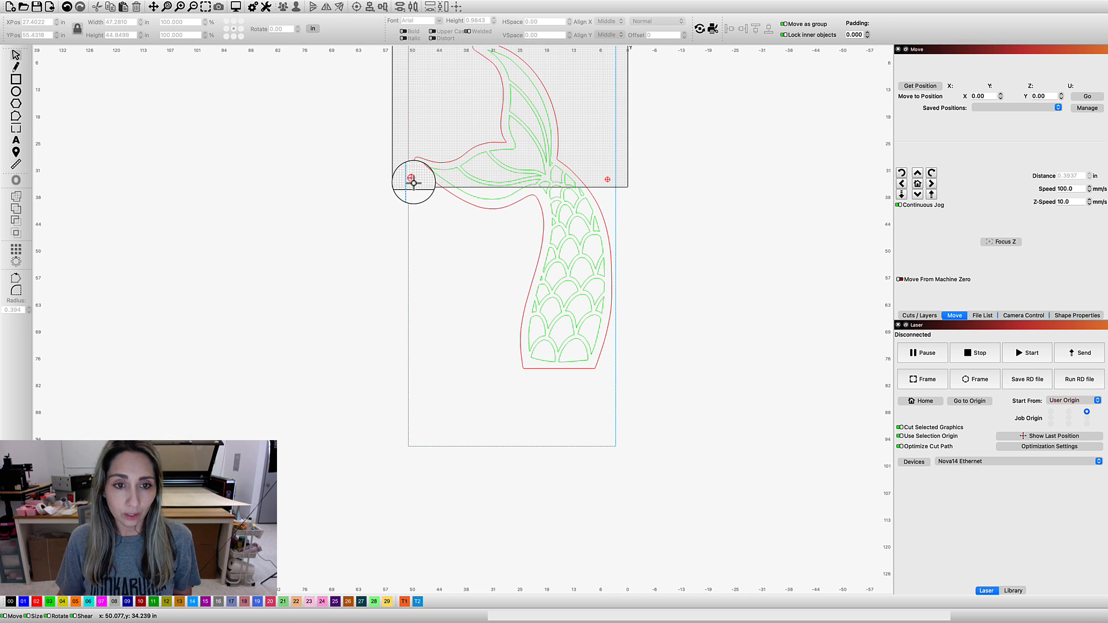
left_click_drag(641, 378, 644, 422)
left_click(573, 263)
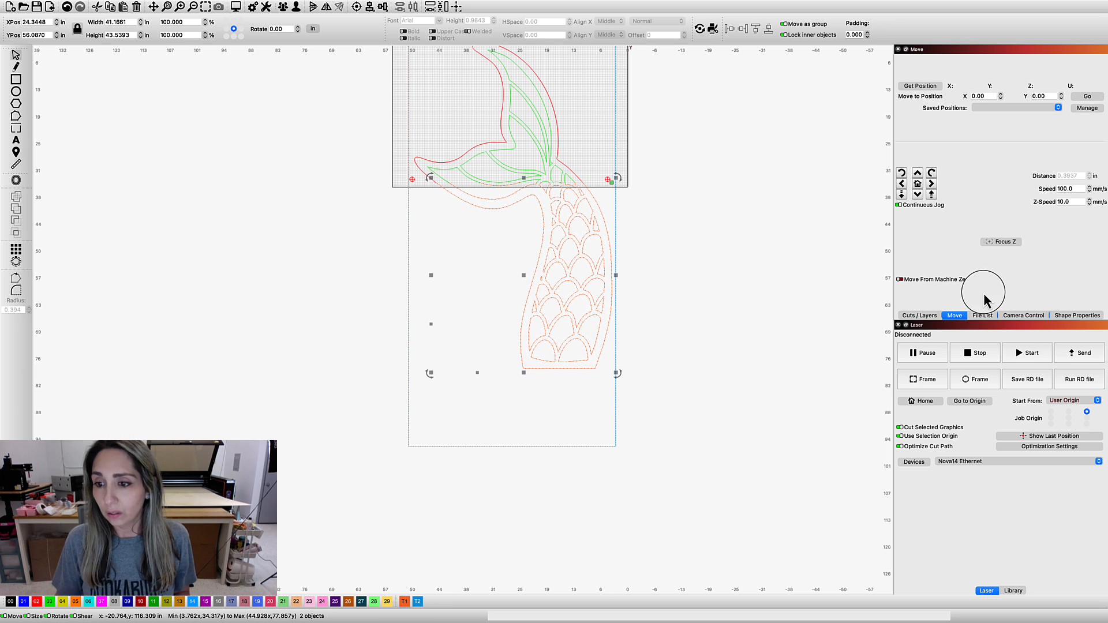
Exclude the T1 tool layer from framing and hide it from the workspace
left_click(930, 318)
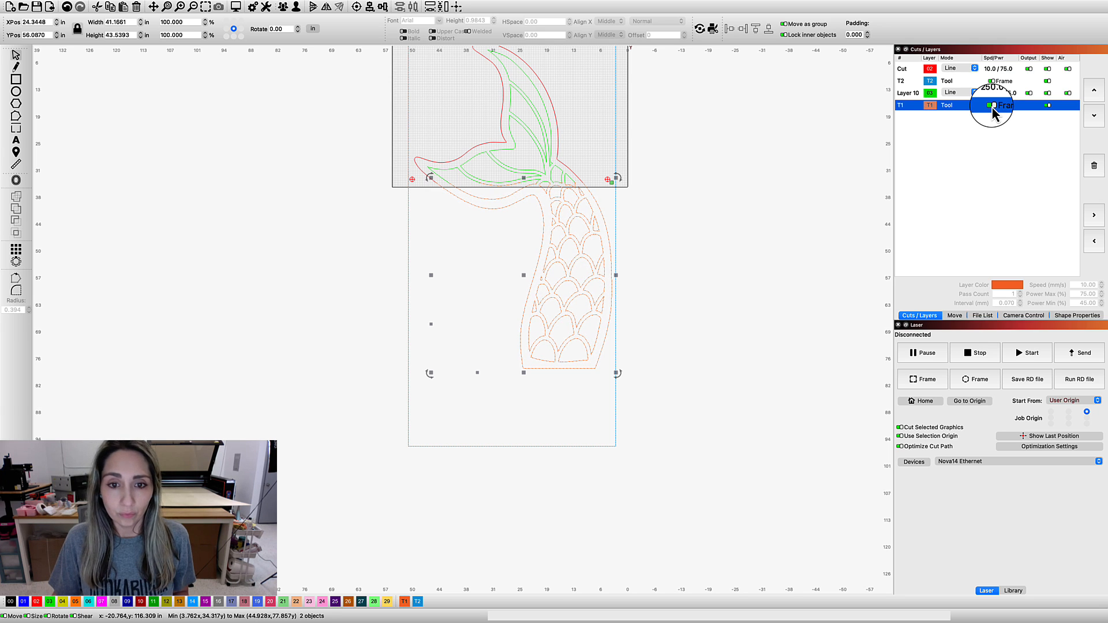
left_click(1047, 105)
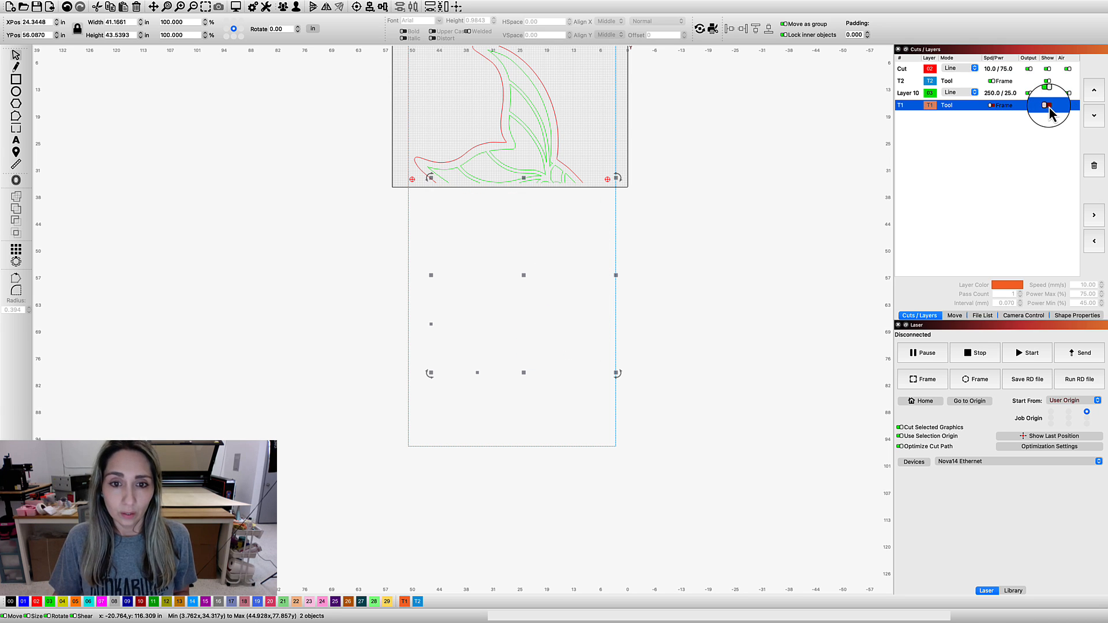
left_click(728, 151)
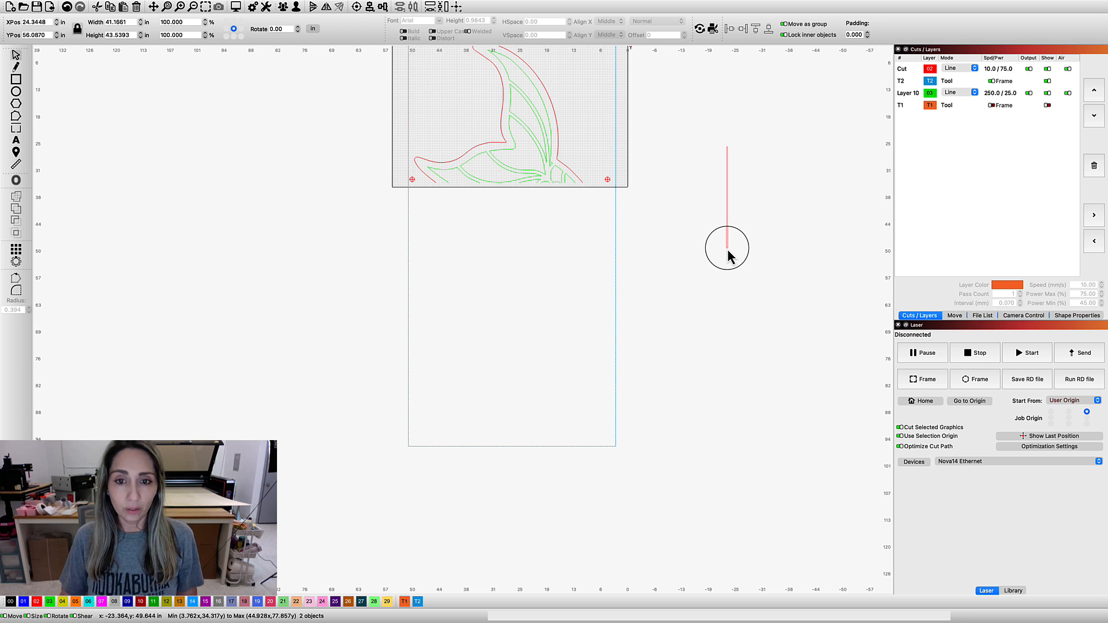
Assign both crosshair registration marks to the green 03 layer
left_click_drag(728, 254, 707, 210)
scroll(711, 248, "up", 6)
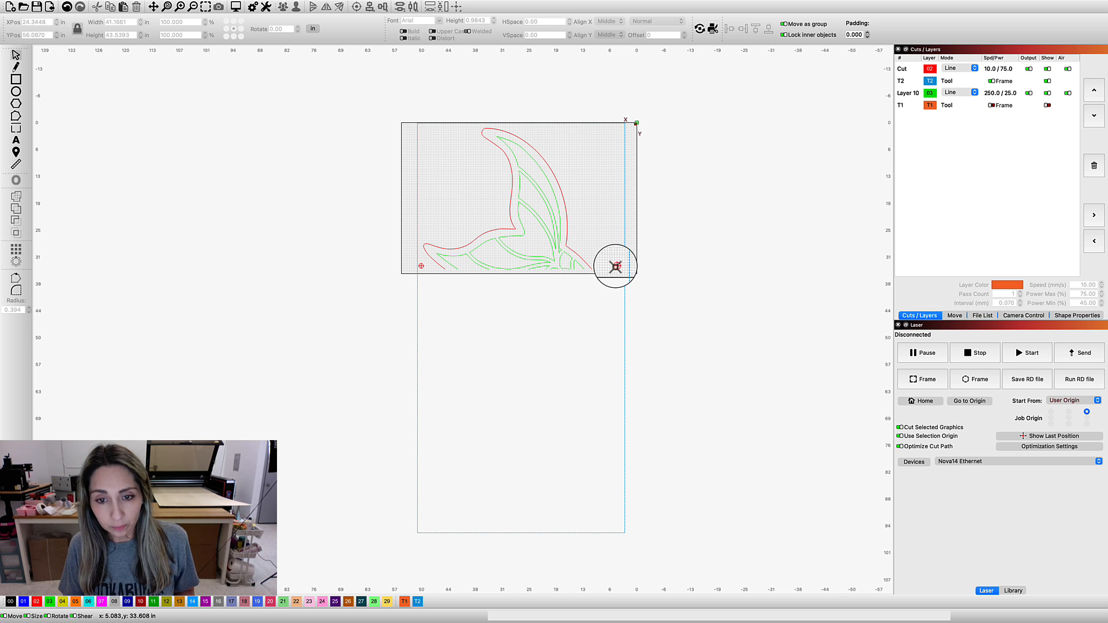
left_click(616, 266)
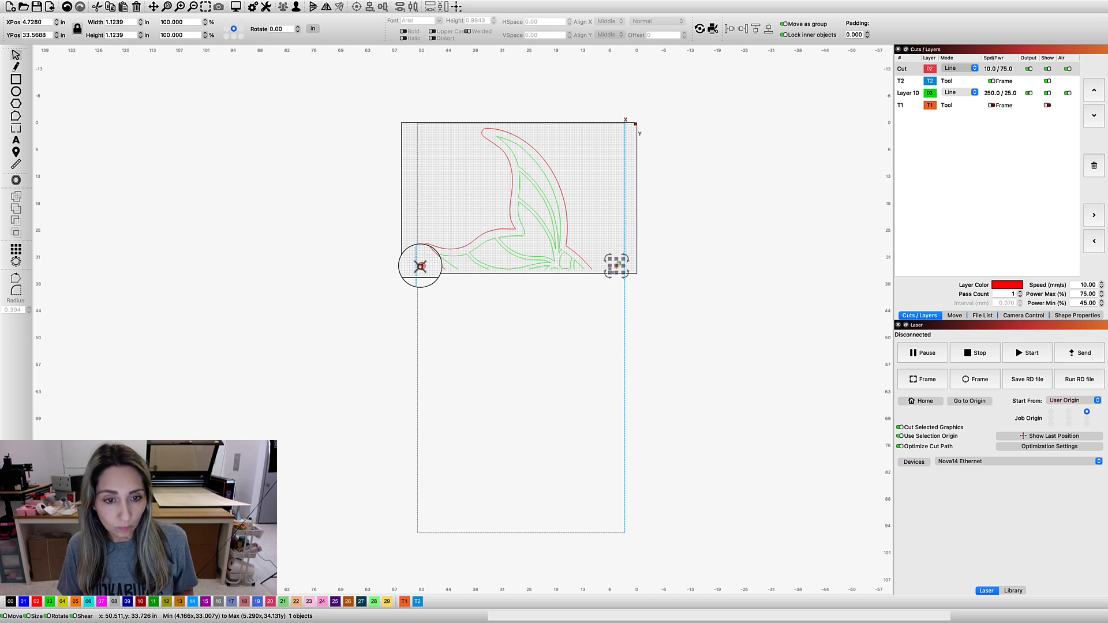
left_click(50, 602)
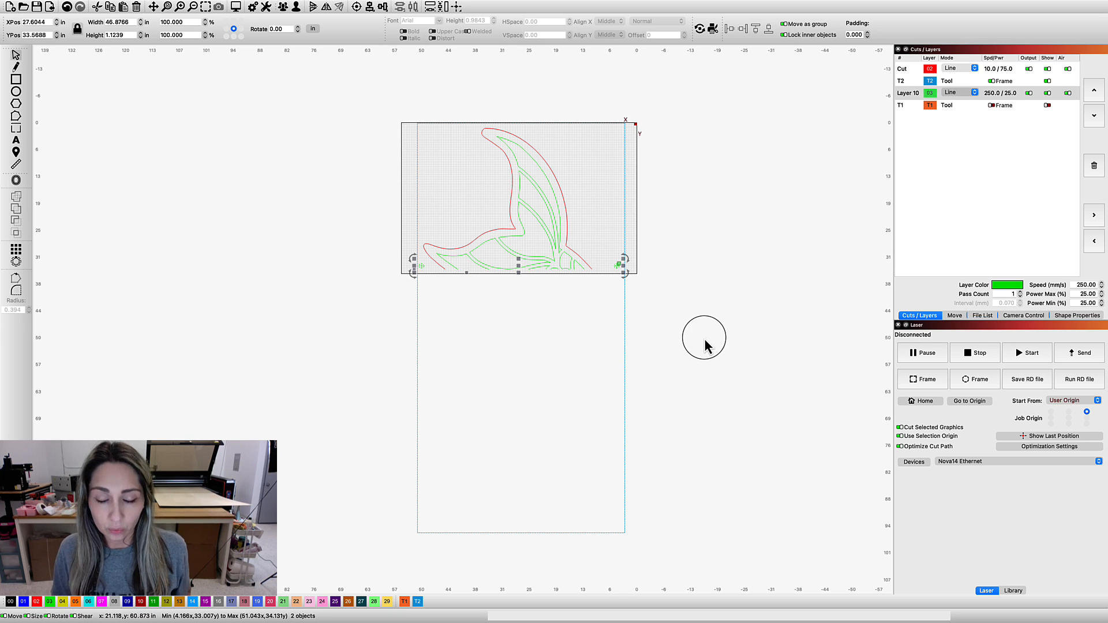
left_click(631, 298)
Update the camera overlay from Lightburn Camera #2 so the material image lies beneath the upper tail section
scroll(631, 299, "up", 5)
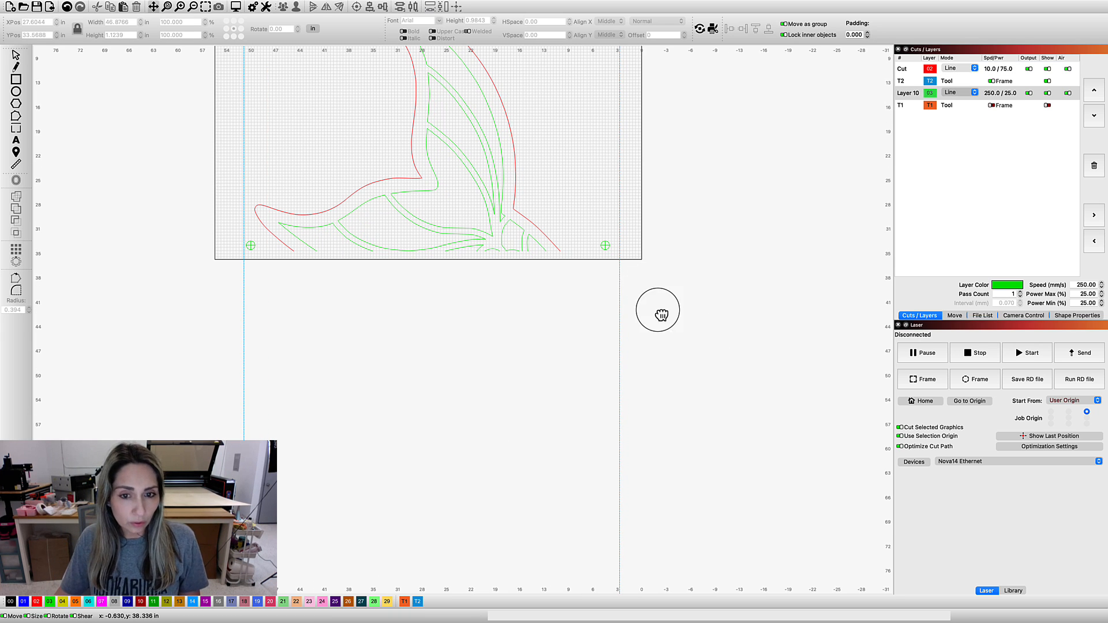
left_click_drag(656, 309, 690, 431)
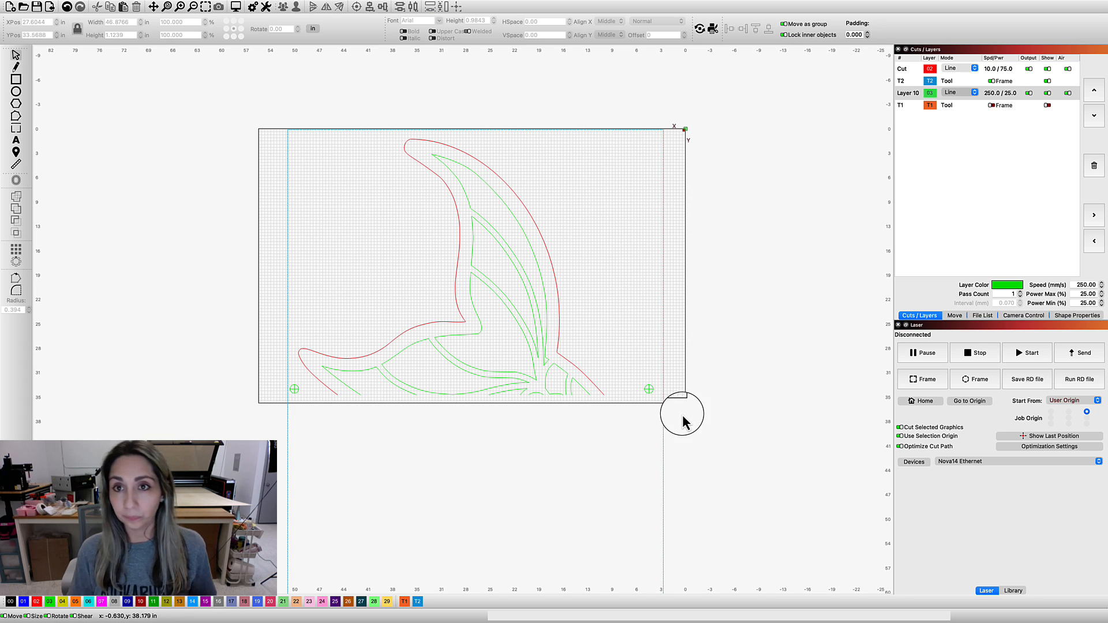
mouse_move(790, 6)
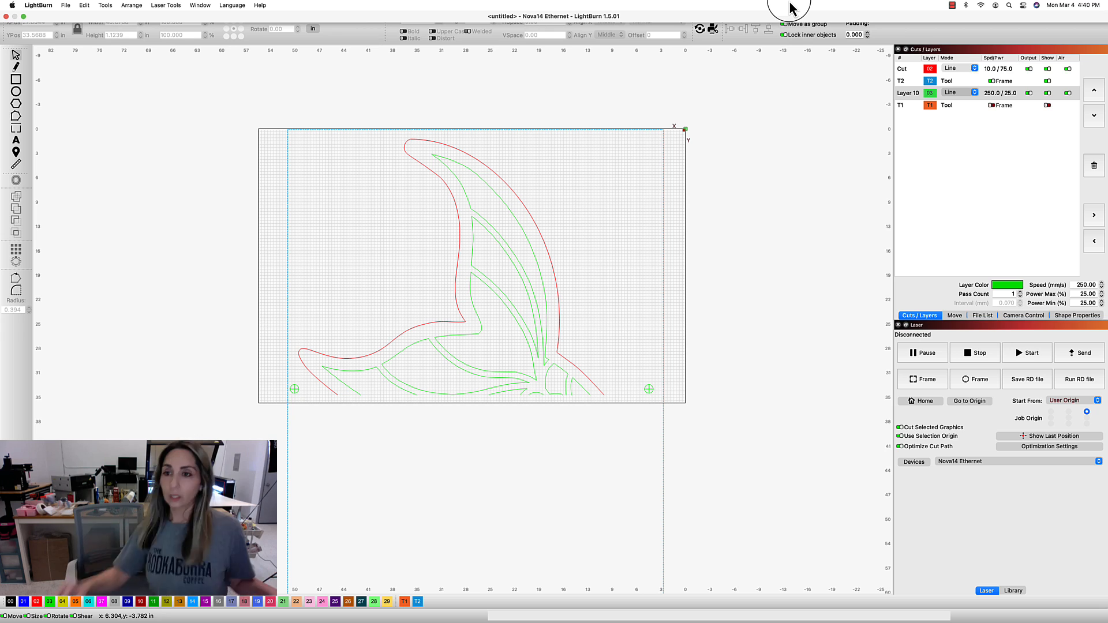
left_click(1023, 317)
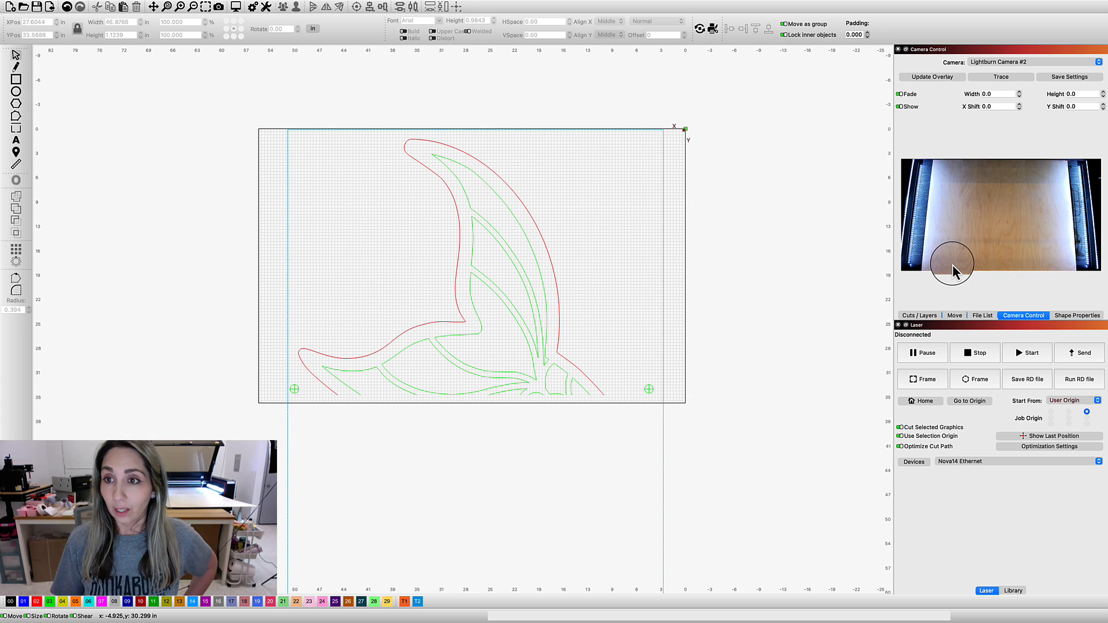
left_click(933, 77)
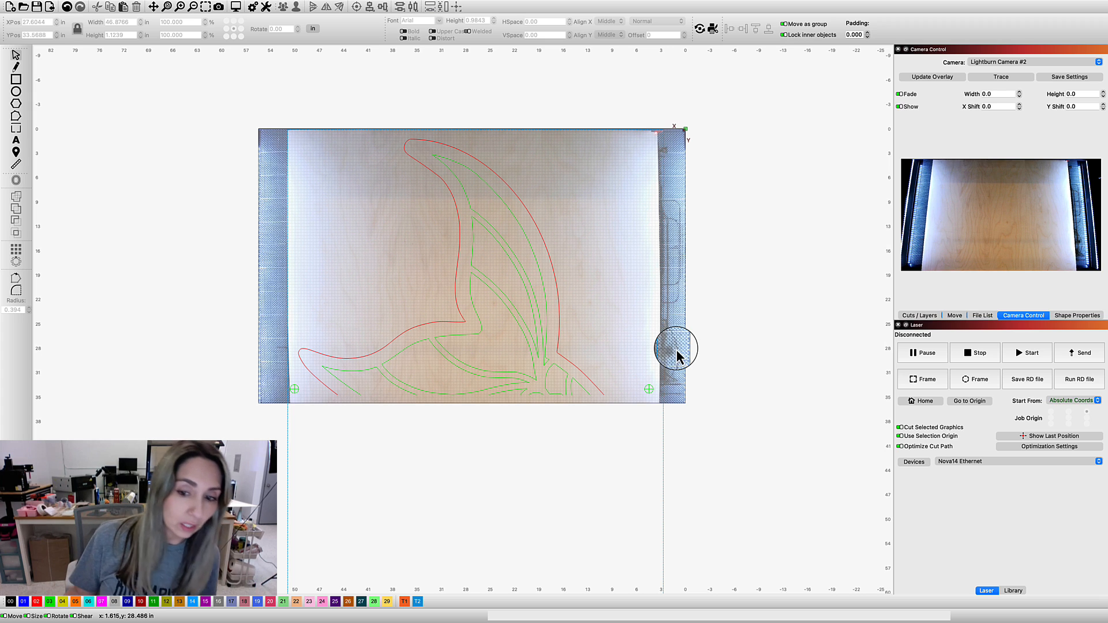
Nudge the left crosshair mark 0.1 in inward from the material's left edge
left_click_drag(256, 98, 728, 361)
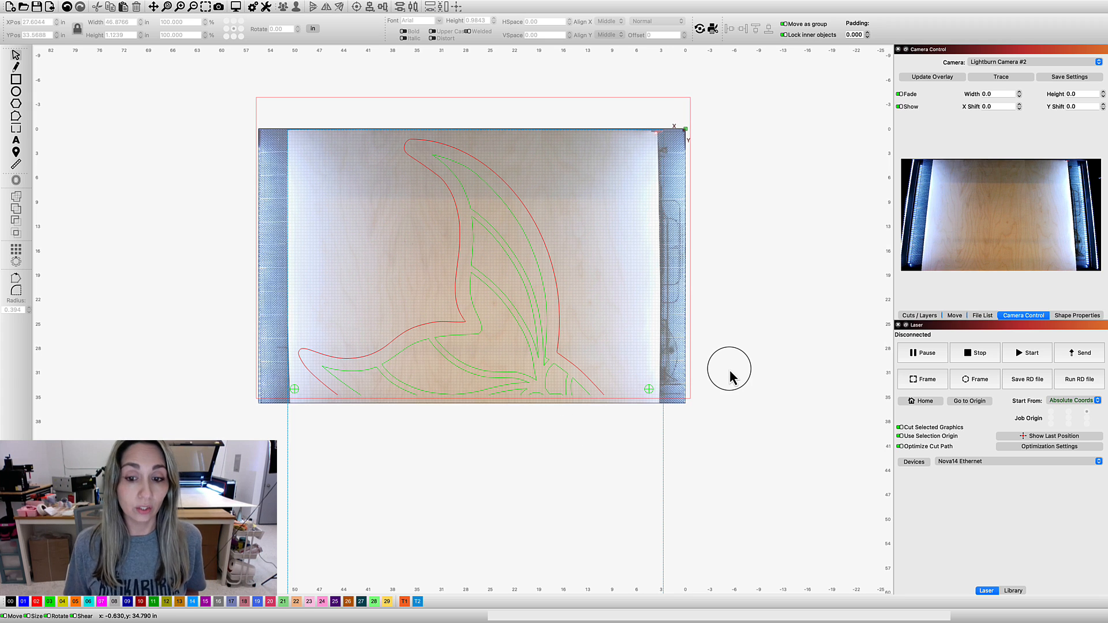
left_click(727, 357)
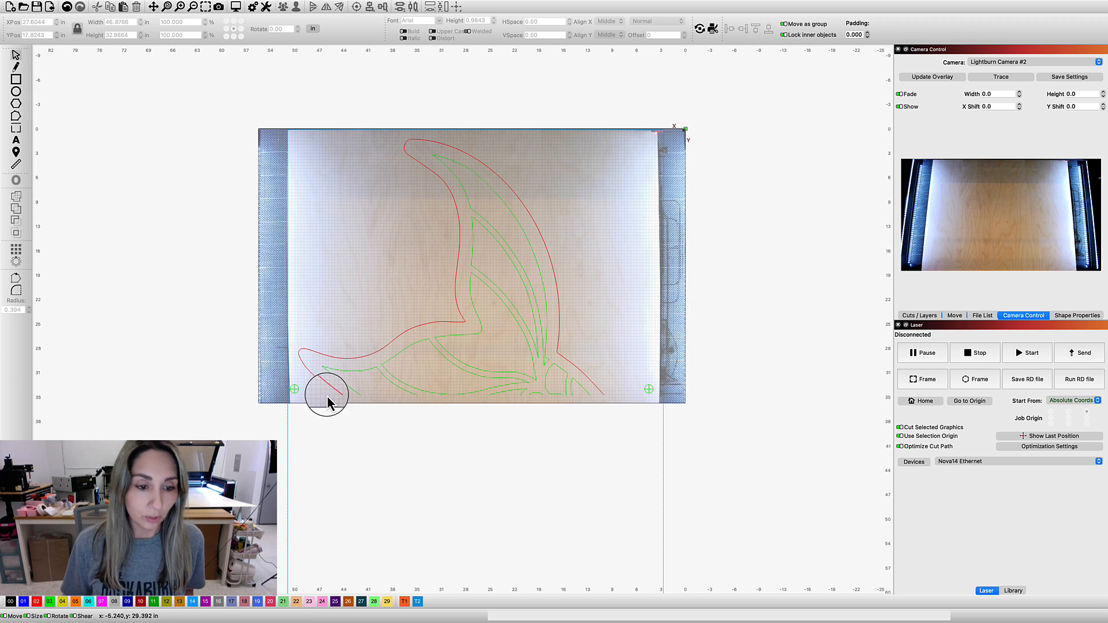
left_click(294, 389)
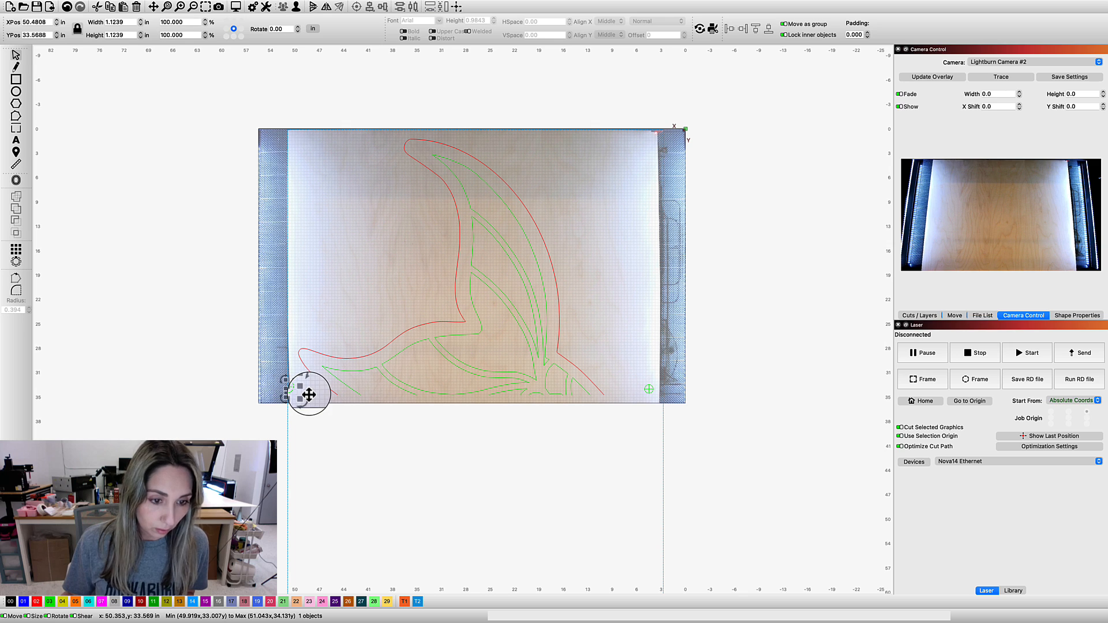
key("Right")
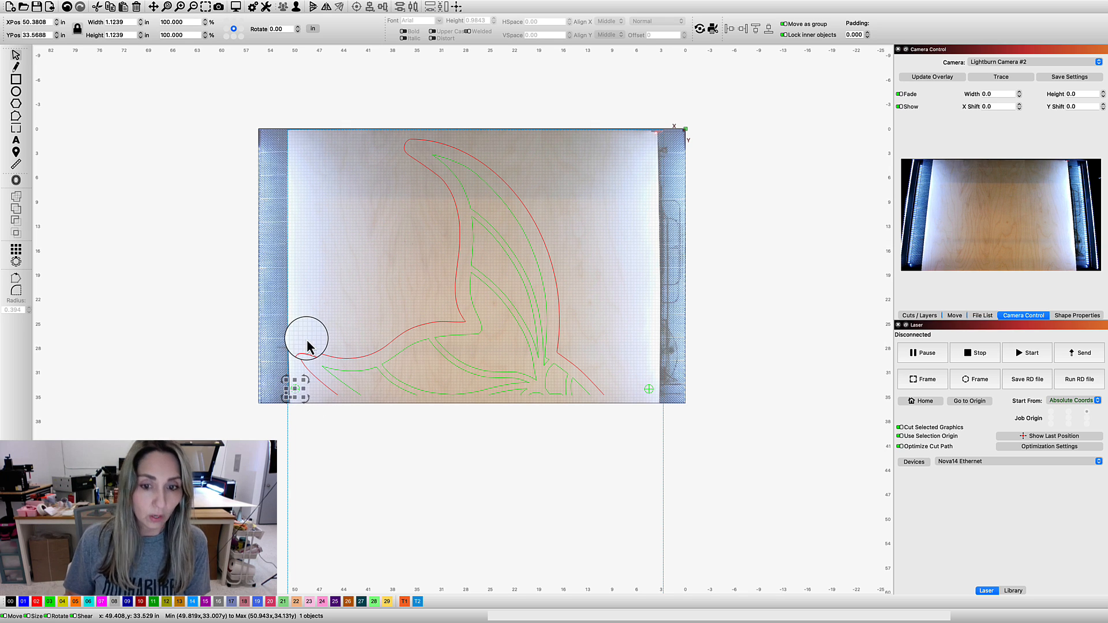
left_click(732, 402)
Select the upper tail section with both crosshair marks and start the laser job in Absolute Coords
left_click(15, 55)
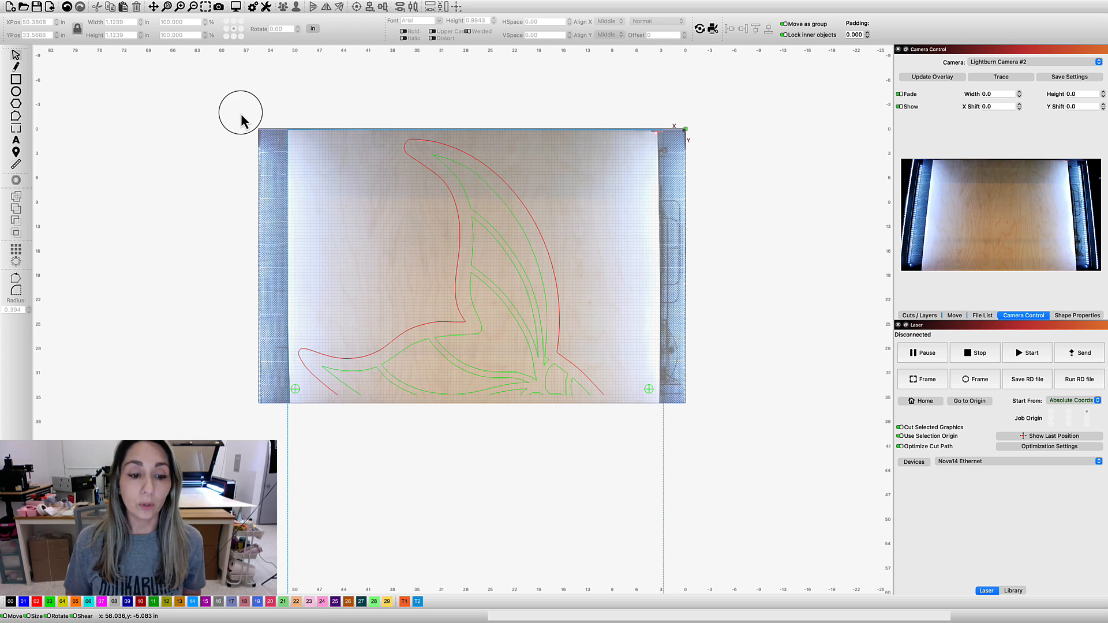
left_click_drag(222, 104, 788, 462)
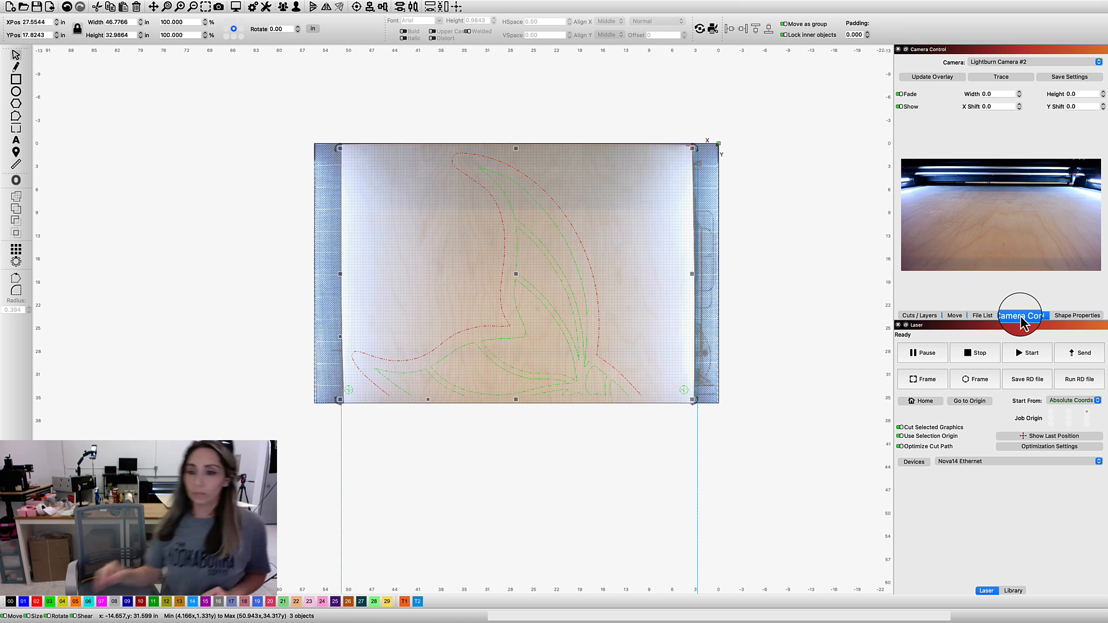
left_click(1029, 354)
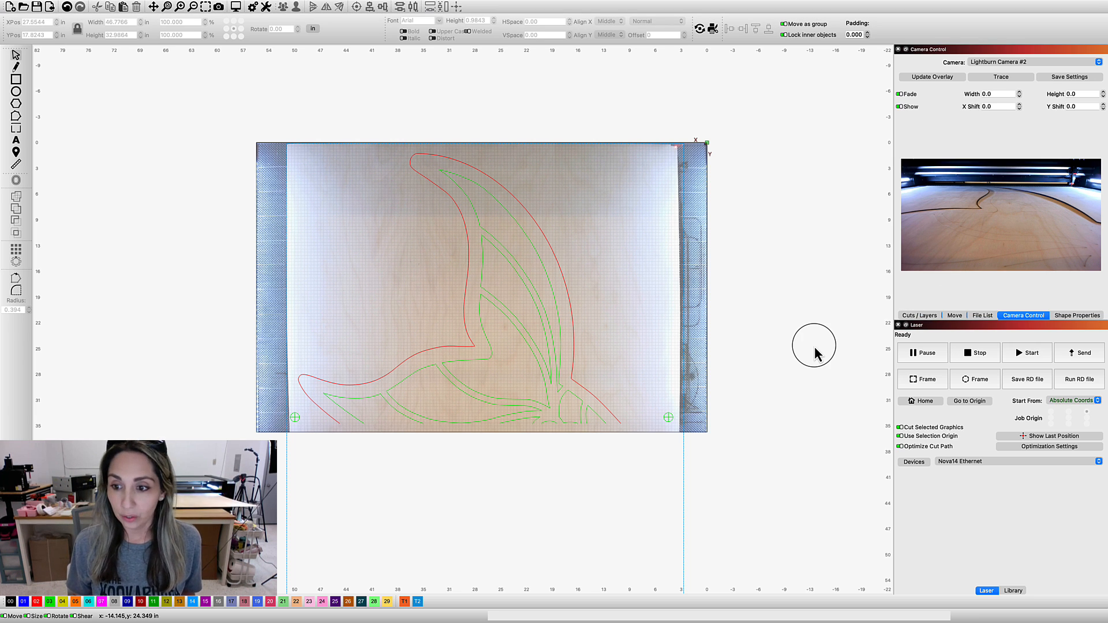
Make the T1 layer visible and include it in framing again, then return to the camera controls
left_click(917, 315)
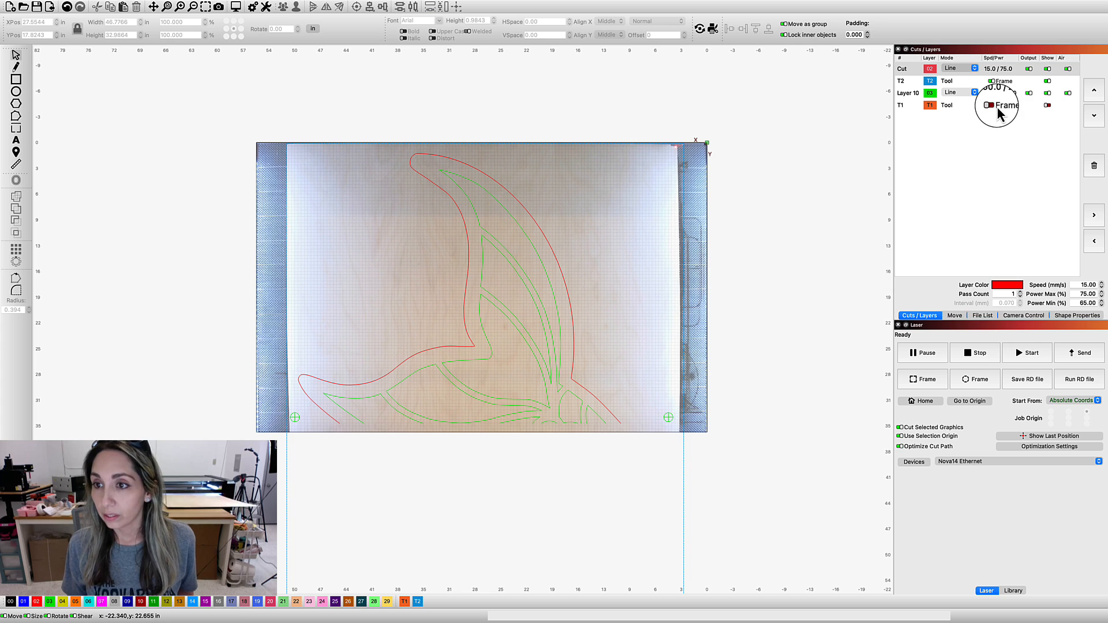
left_click(992, 105)
left_click(1047, 105)
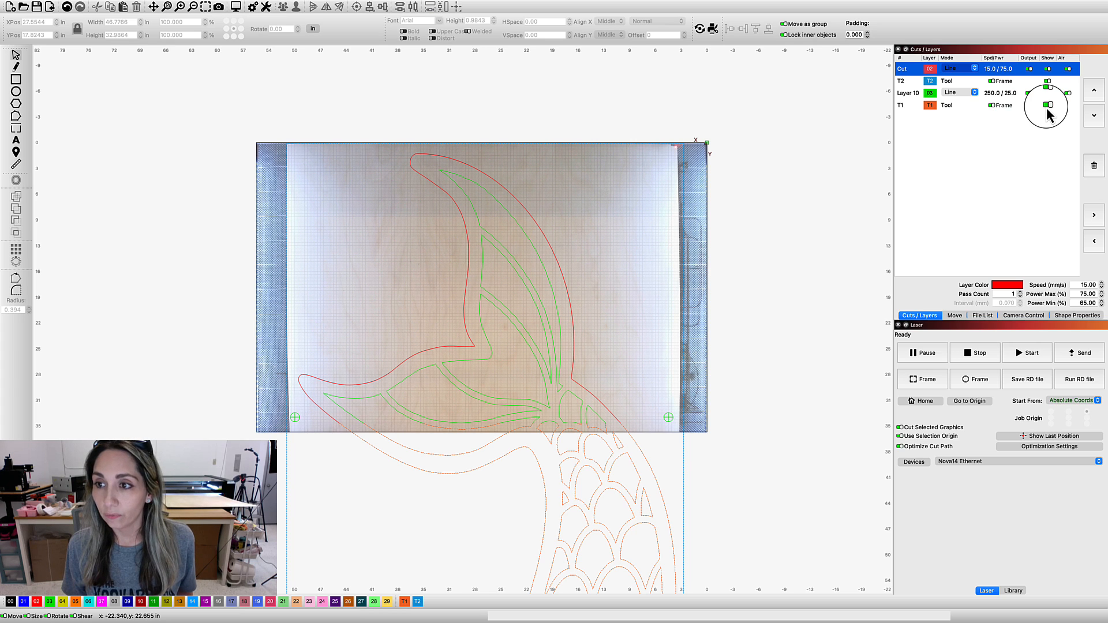
left_click(1024, 316)
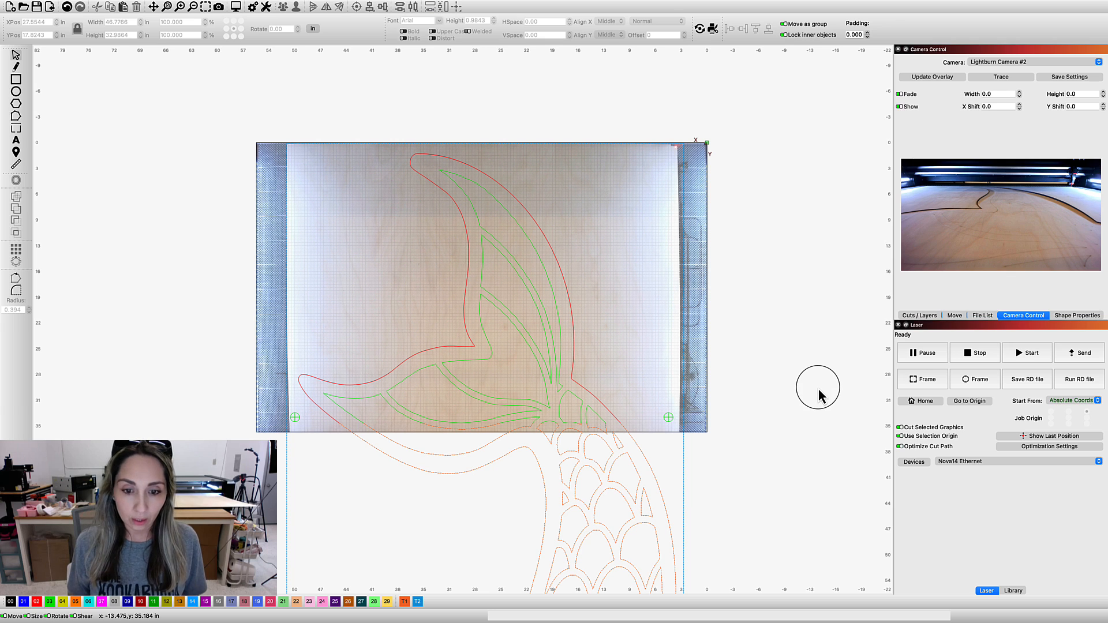
Assign the lower tail section's outline and scale pattern to the red 02 layer and ungroup them
scroll(814, 418, "down", 3)
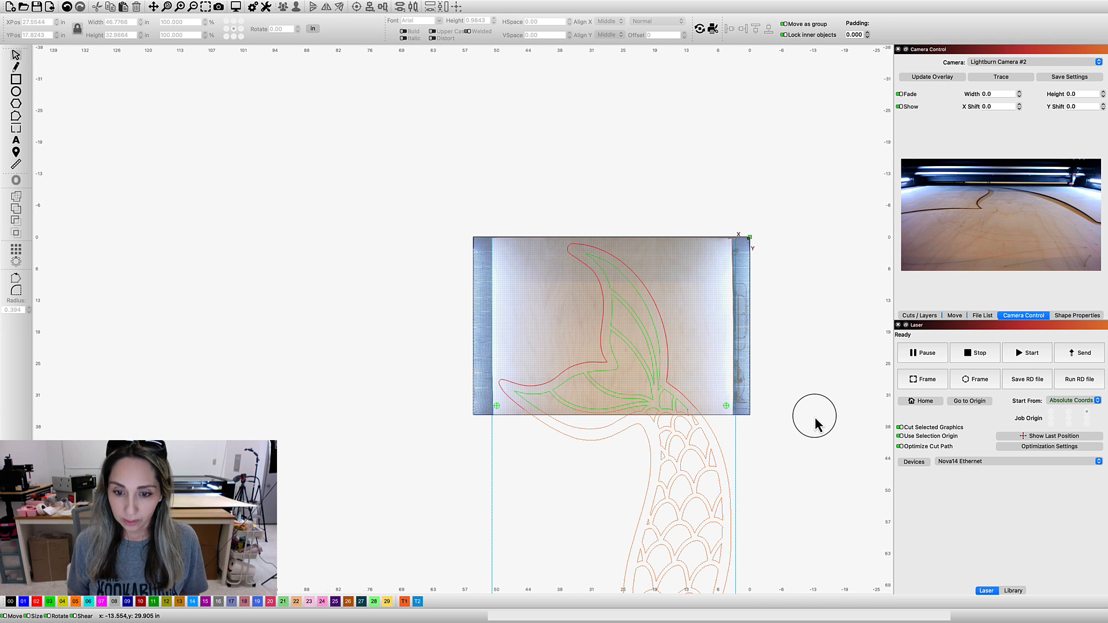
left_click_drag(811, 413, 723, 237)
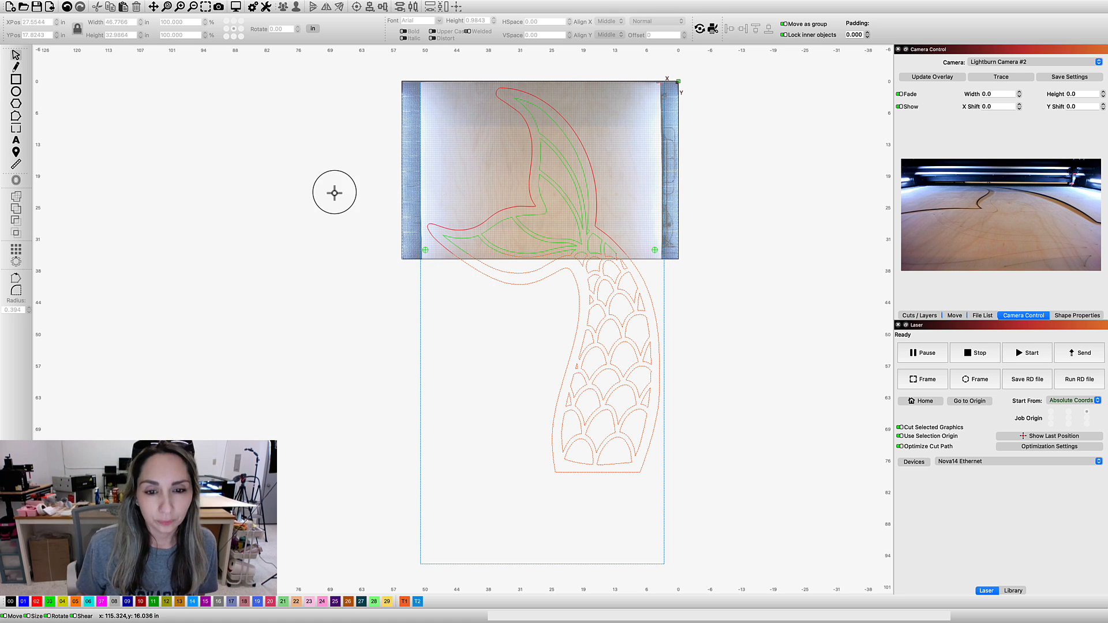
left_click(500, 279)
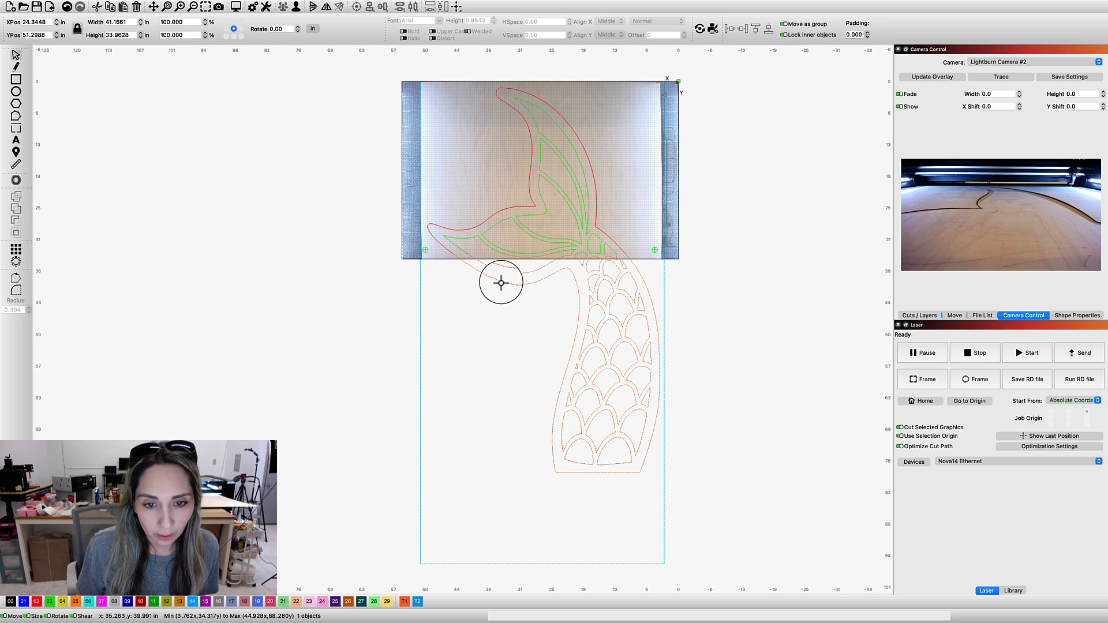
left_click(556, 470, "shift")
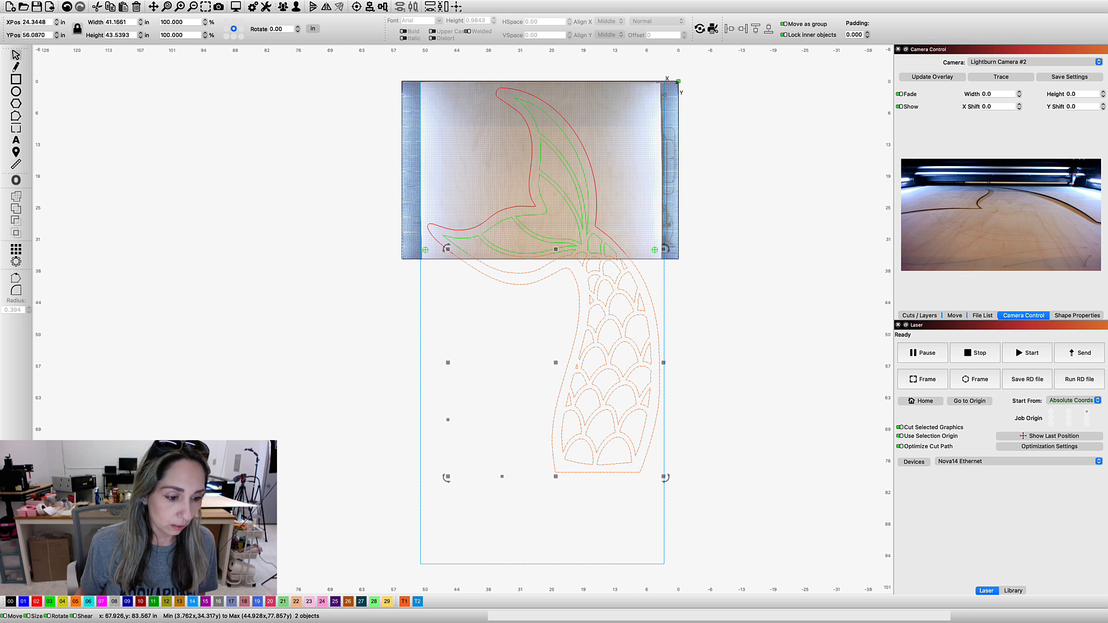
left_click(36, 602)
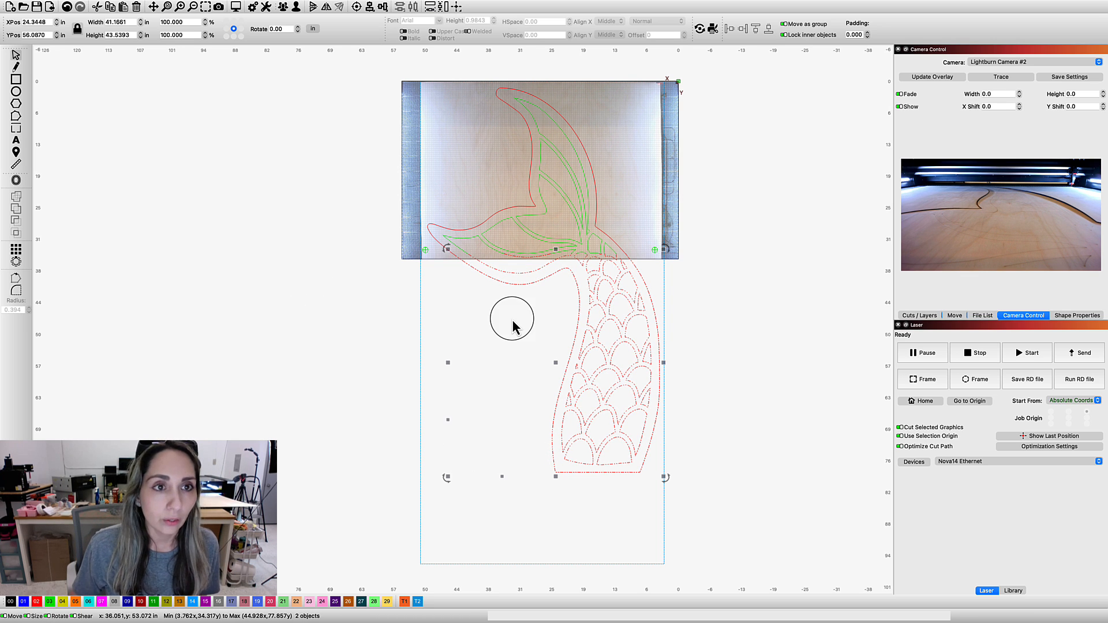
left_click(296, 7)
key("Escape")
Assign the pattern pieces enclosed by the lower tail section to the green 03 layer
left_click_drag(454, 250, 664, 471)
left_click(50, 601)
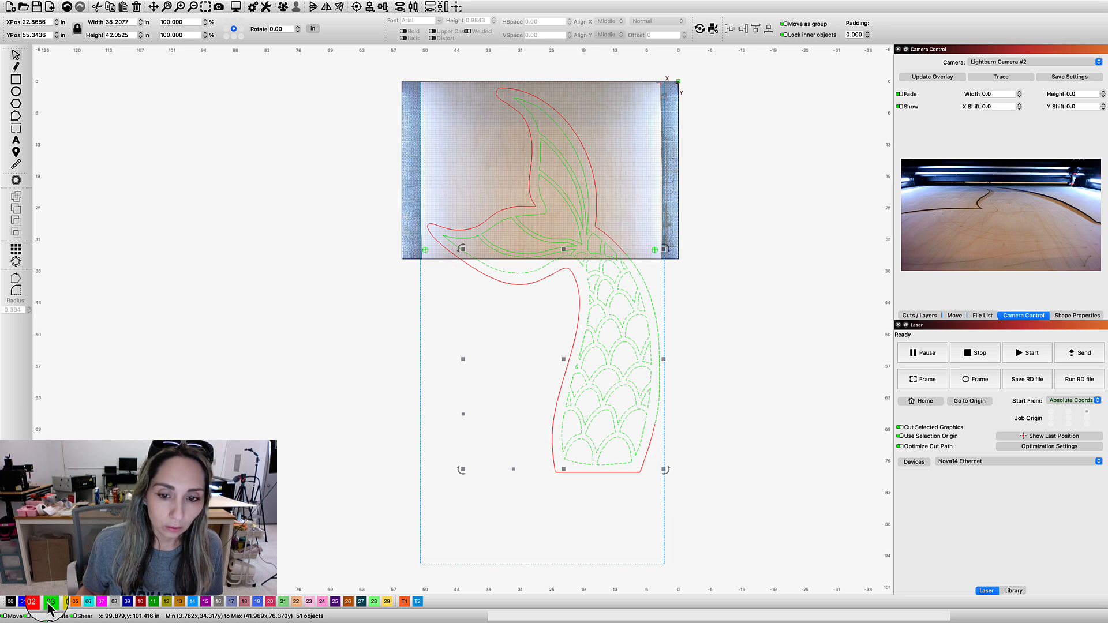
left_click(513, 421)
Select the lower tail section's scale pieces together with its left outline and inner fin line
left_click_drag(498, 408, 693, 504)
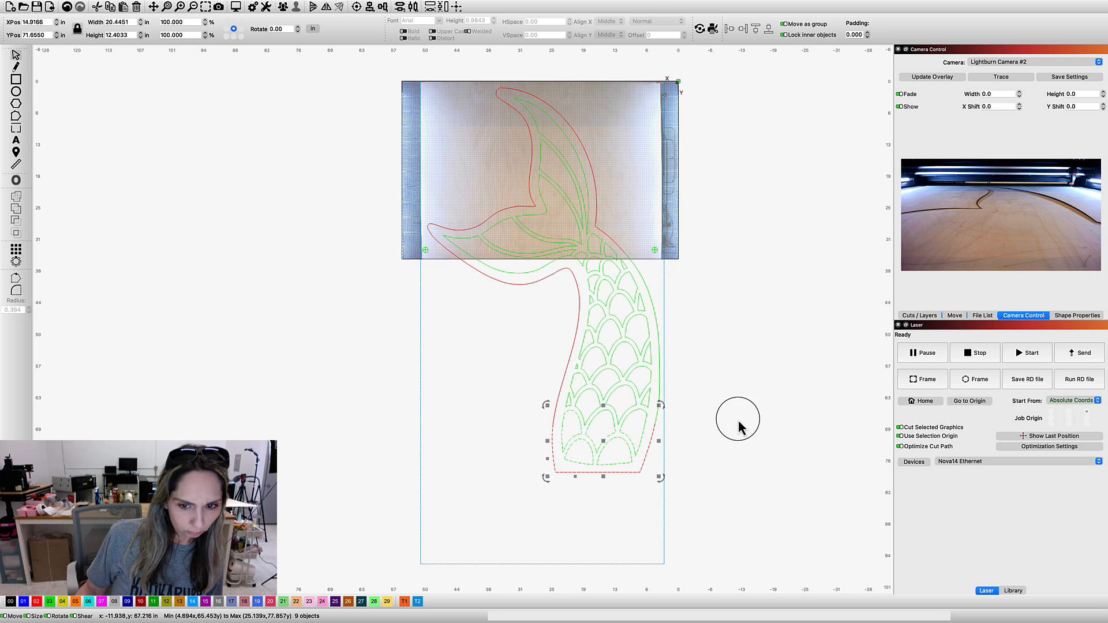
left_click(527, 424)
left_click_drag(656, 480, 668, 499)
left_click(604, 349)
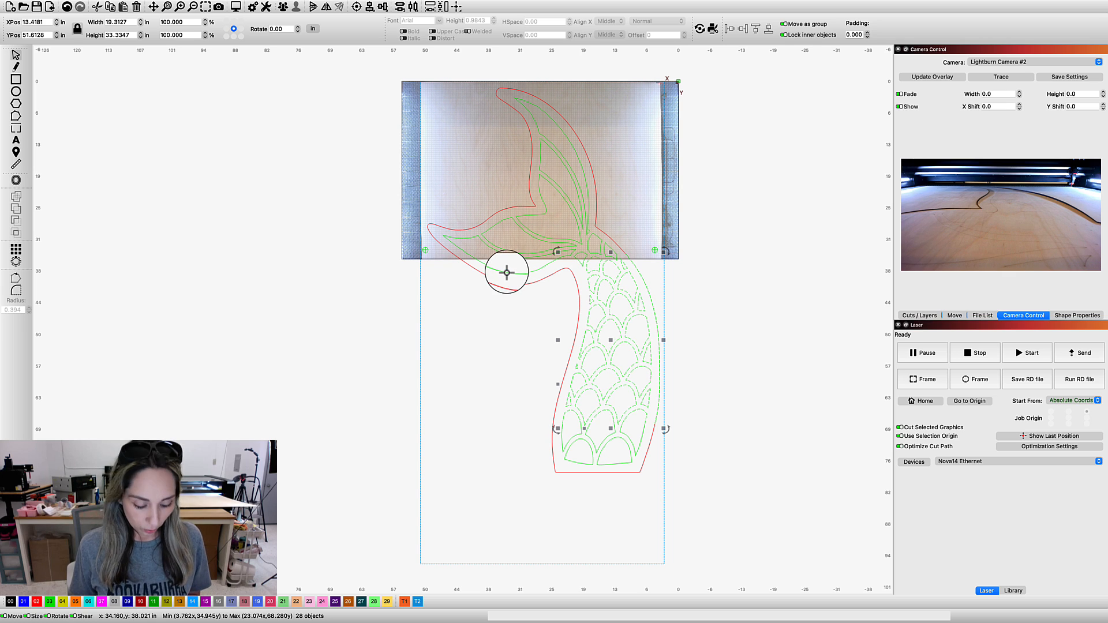
left_click(495, 278, "shift")
left_click(583, 264, "shift")
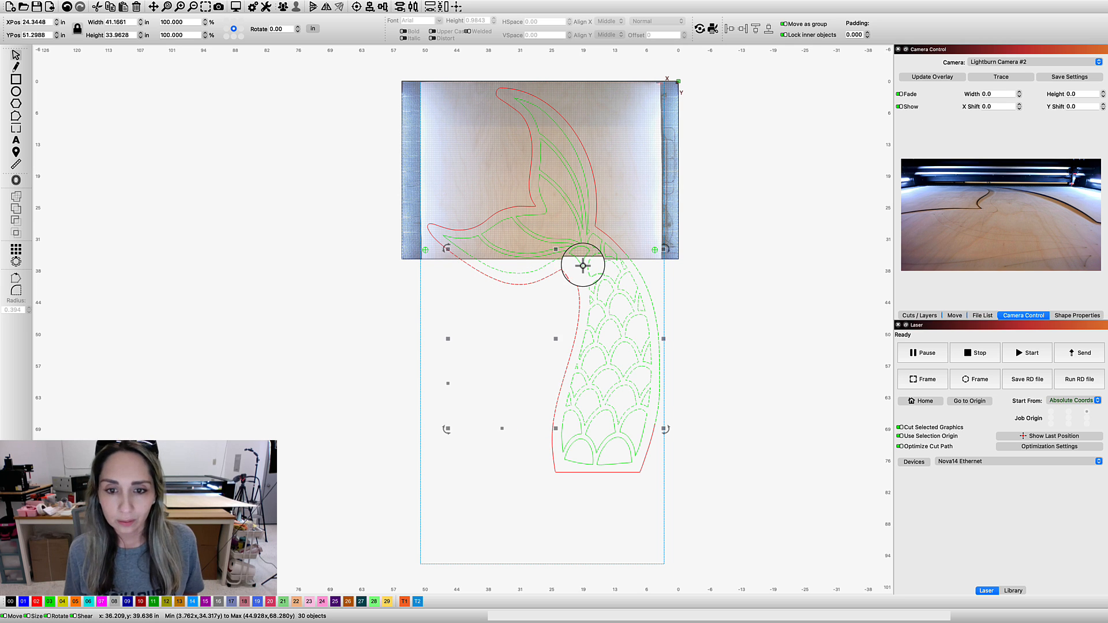
Try to add the remaining pieces around the cut line at the tail's narrow joint to the selection, and clear the selection
scroll(611, 253, "up", 5)
scroll(586, 250, "up", 5)
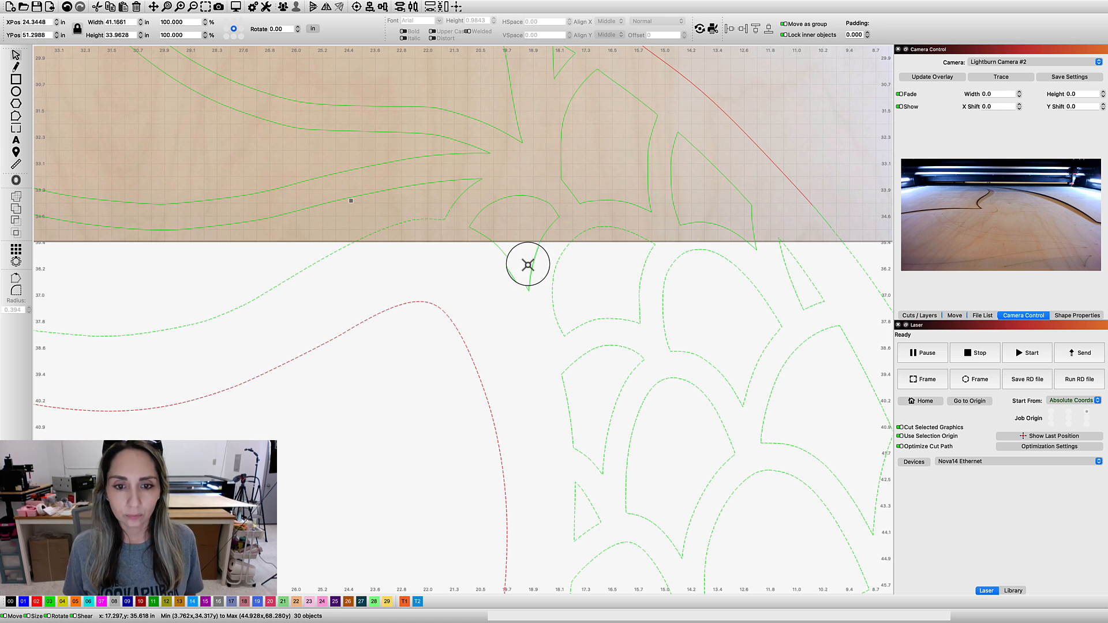
left_click(531, 262, "shift")
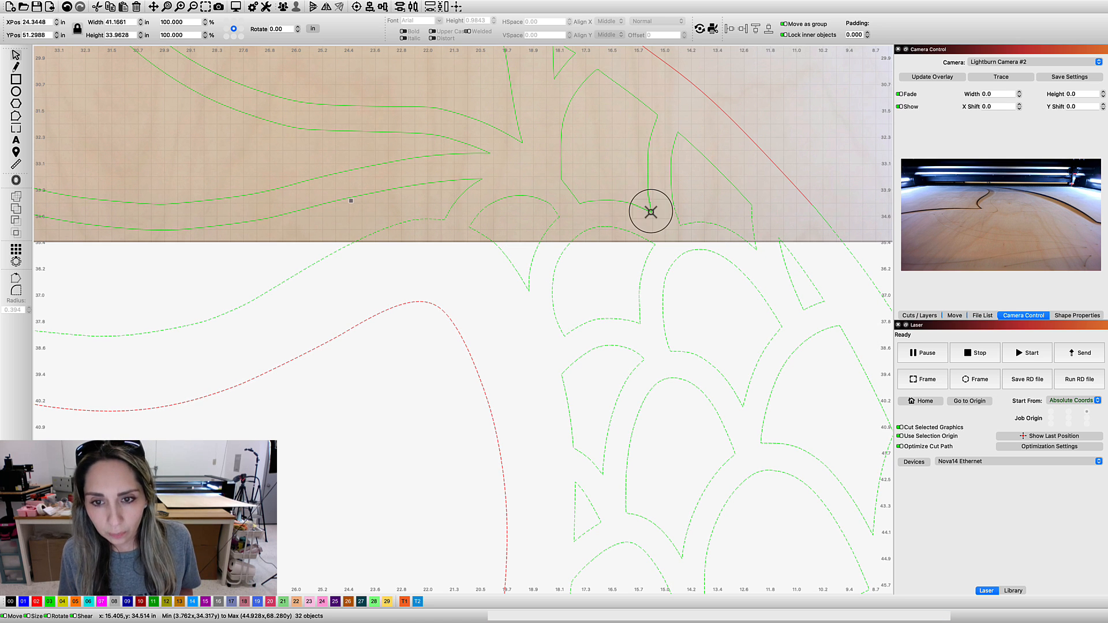
left_click(667, 219, "shift")
scroll(645, 200, "up", 5)
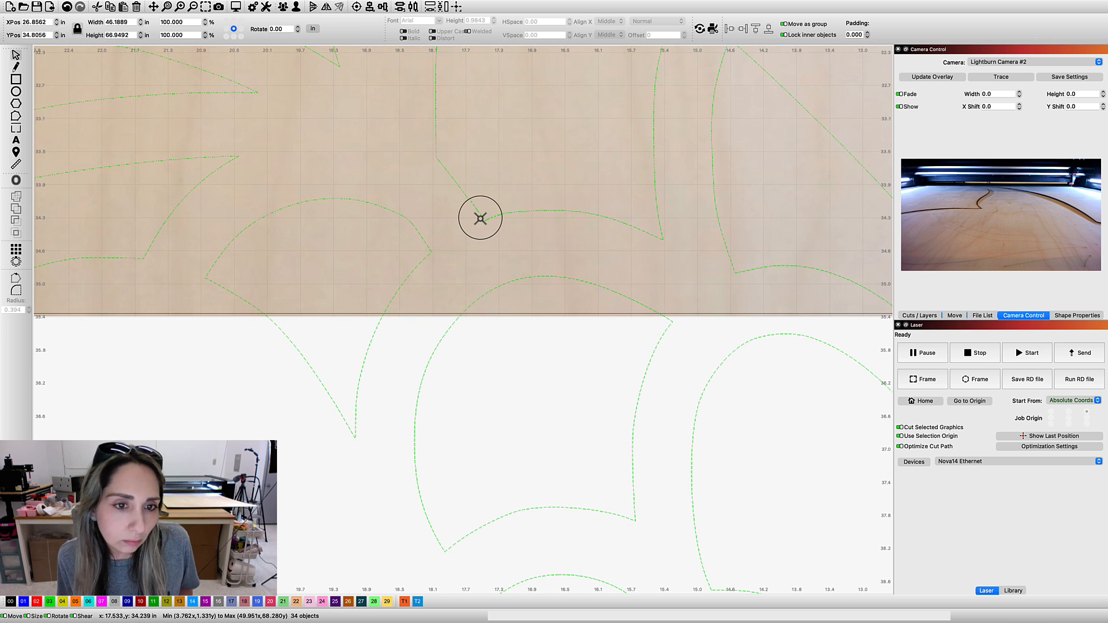
scroll(541, 189, "down", 5)
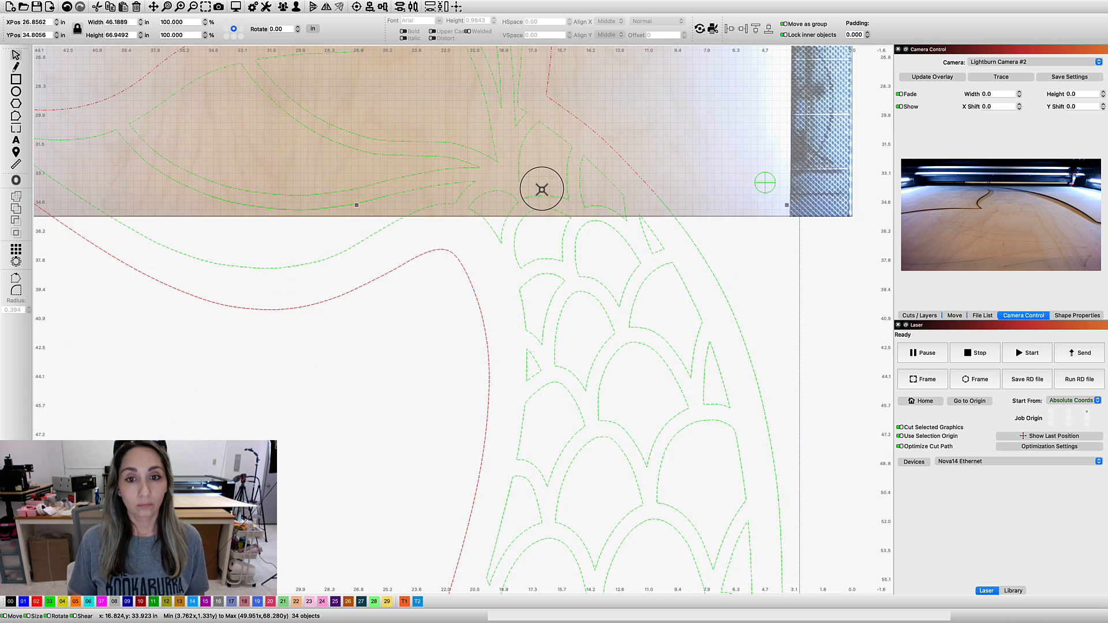
left_click(744, 231)
Select the entire tail with its crosshairs and sheet outline, and shift it up about 31.8 in so the crosshairs lie inside the bed's upper edge
scroll(745, 242, "down", 5)
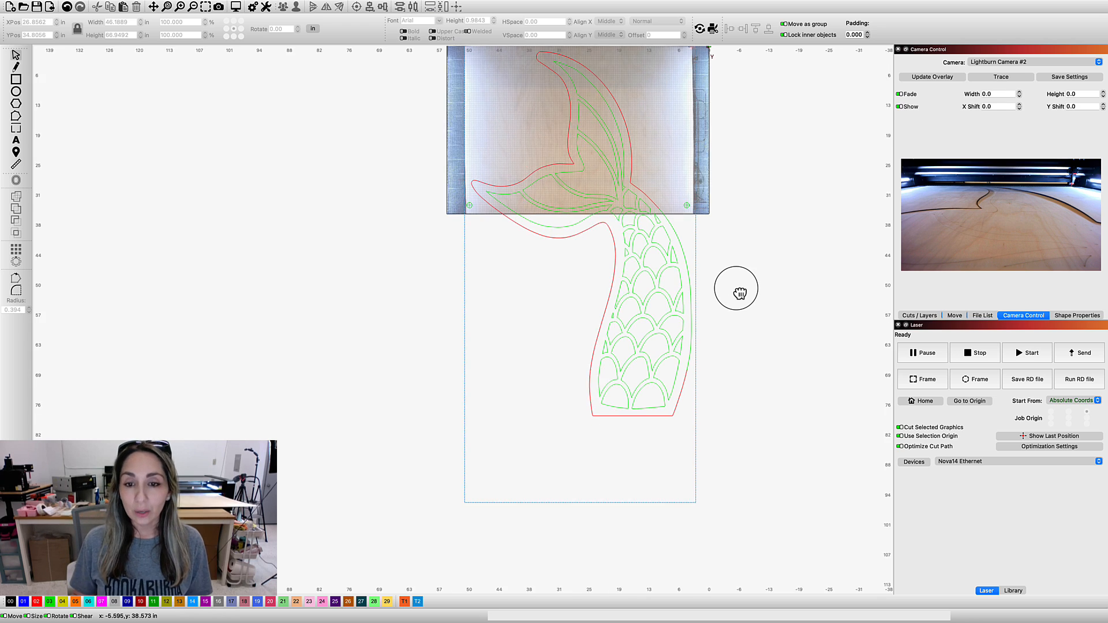
scroll(740, 272, "down", 4)
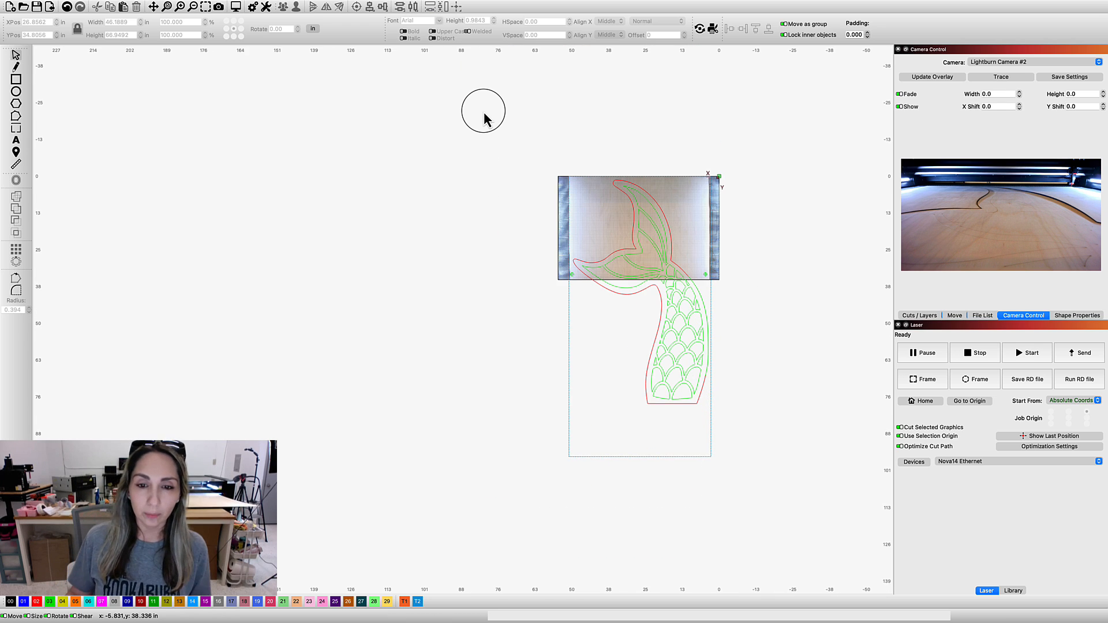
scroll(753, 441, "down", 1)
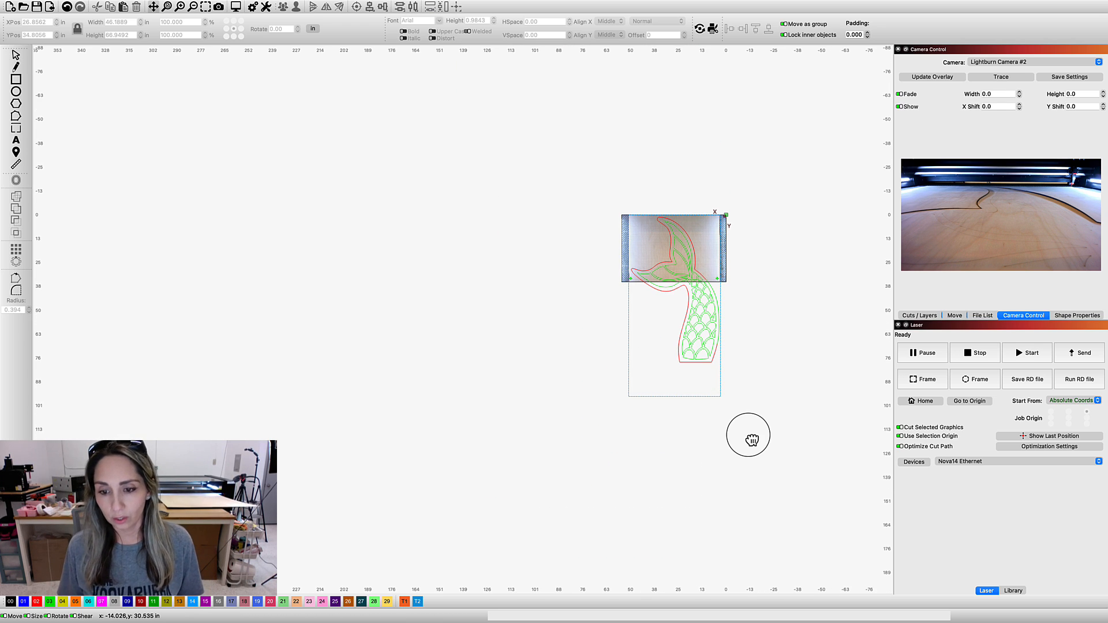
scroll(756, 414, "right", 1)
left_click_drag(484, 110, 751, 436)
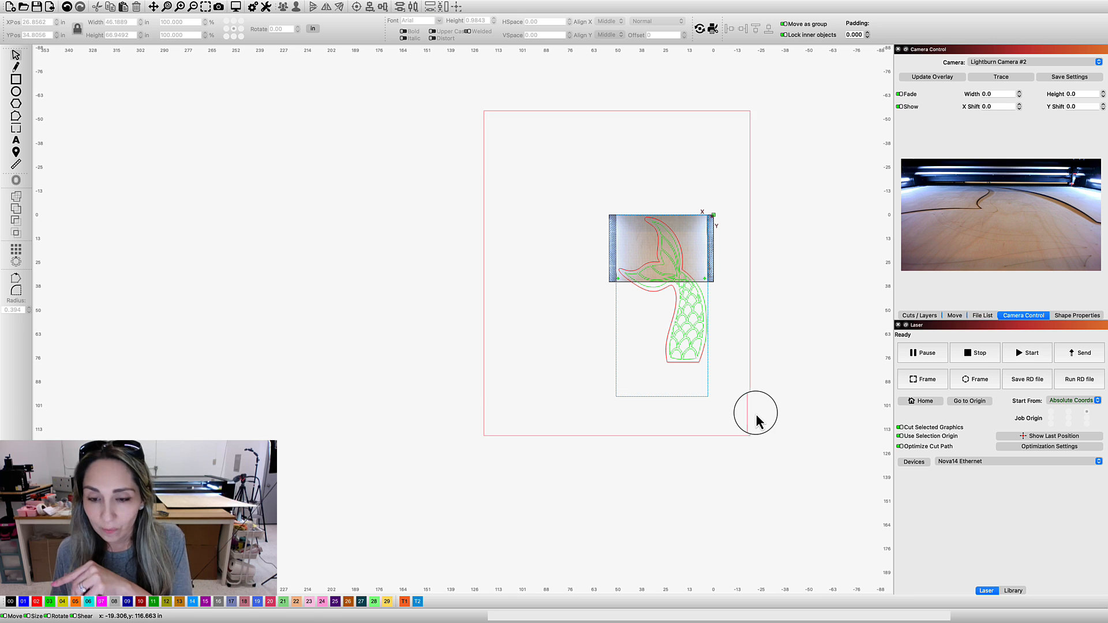
scroll(771, 329, "up", 3)
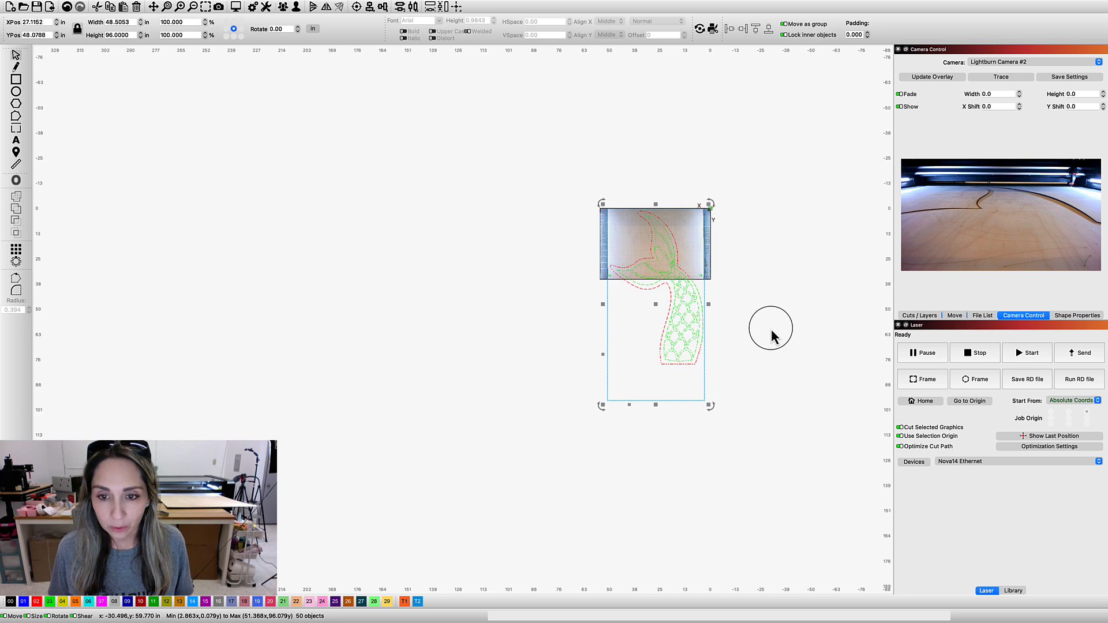
scroll(771, 335, "up", 2)
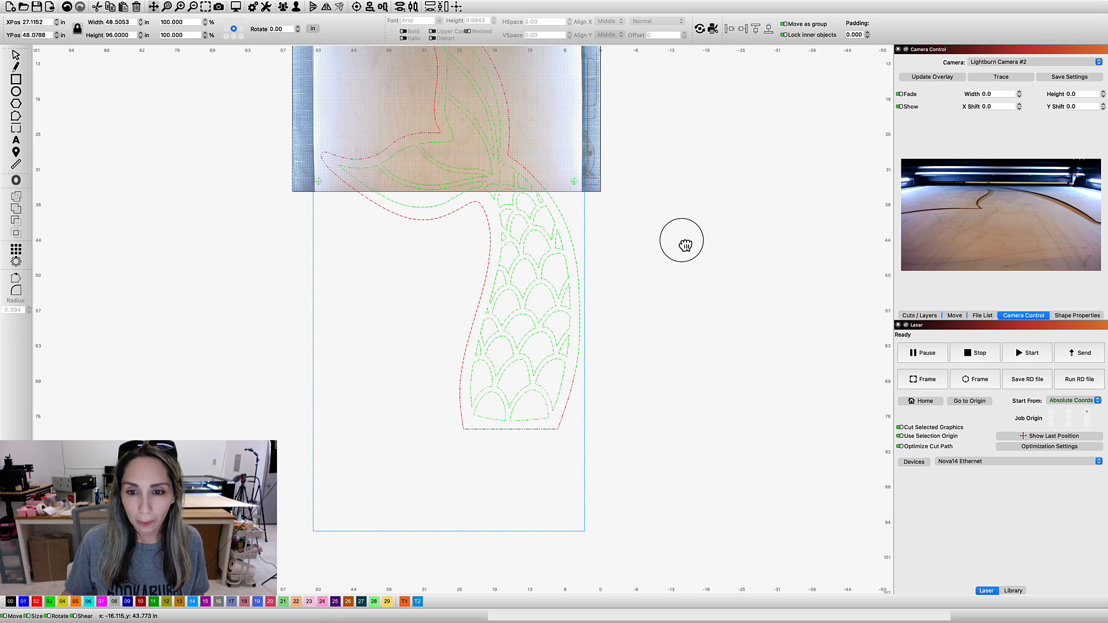
left_click_drag(690, 283, 689, 324)
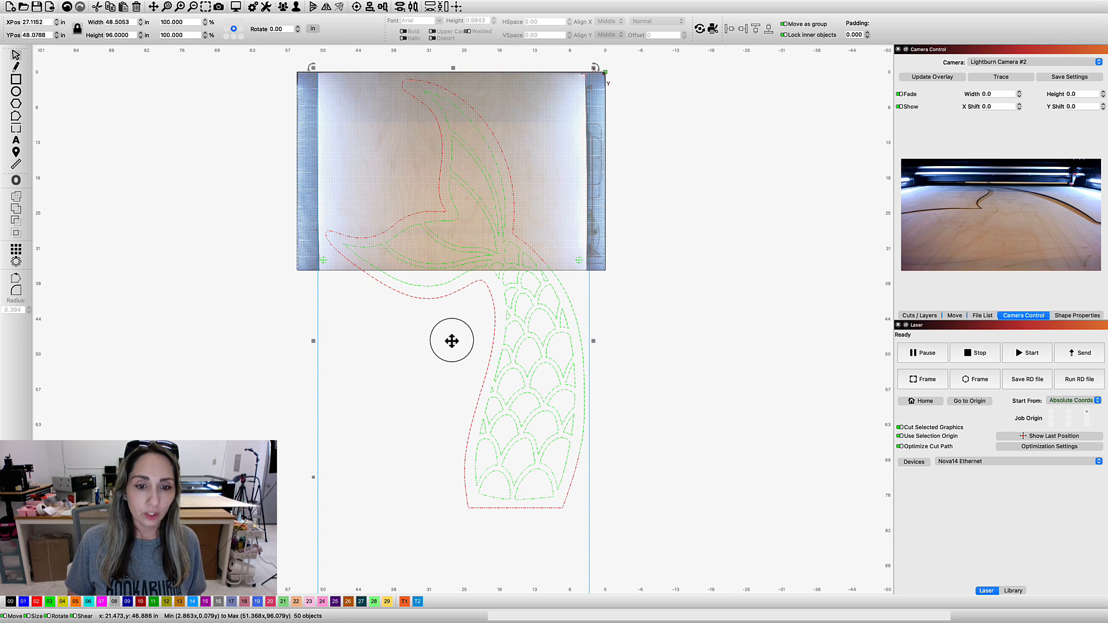
left_click_drag(453, 326, 450, 171)
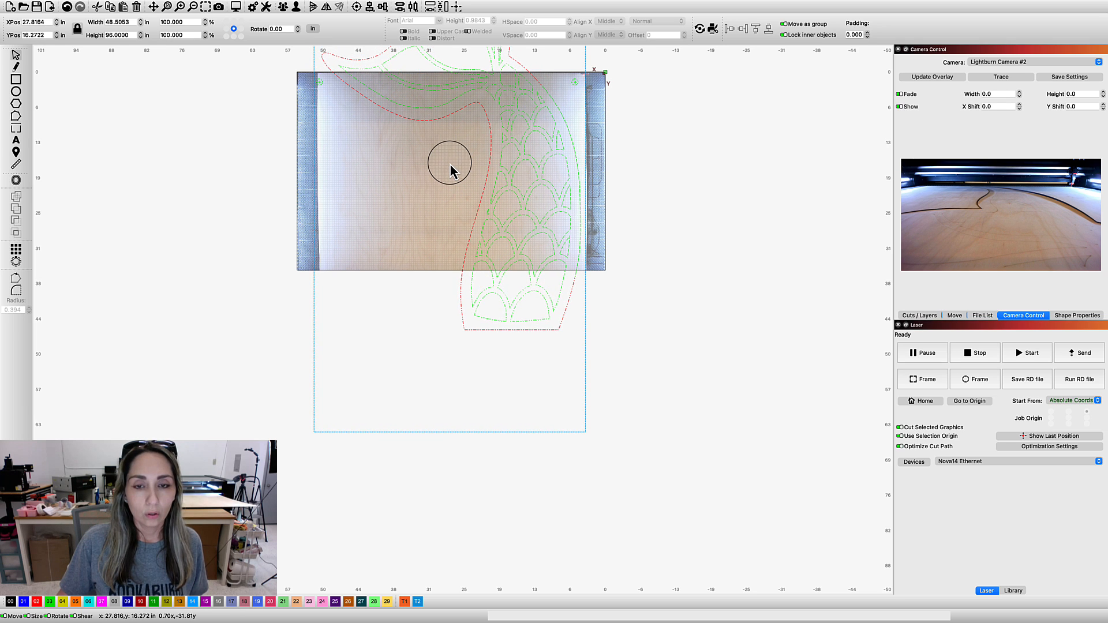
left_click(693, 227)
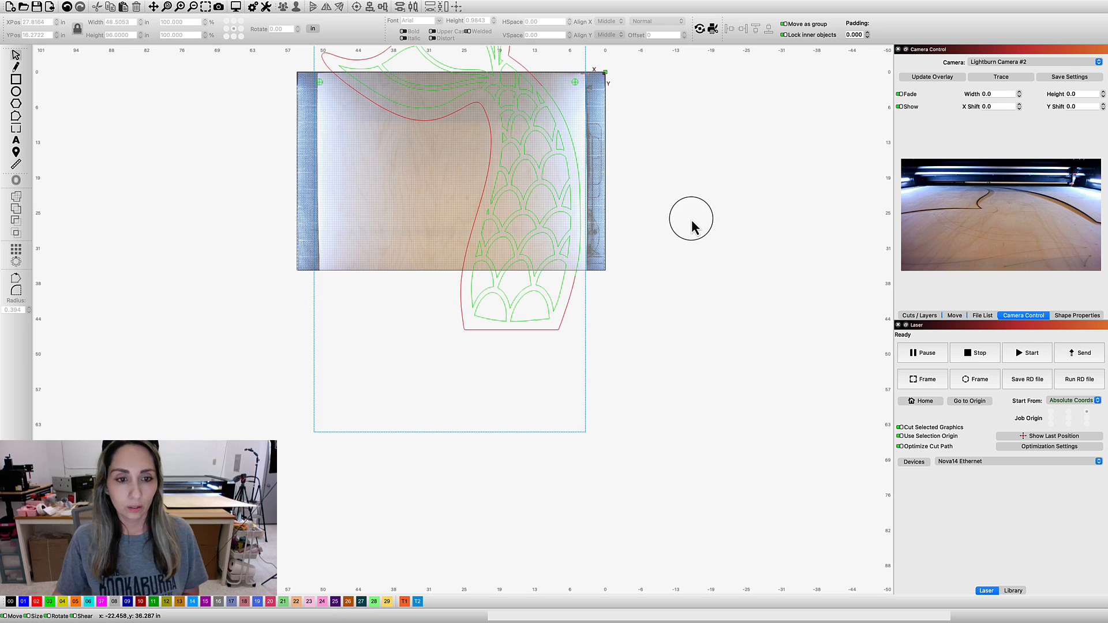
Delete the upper tail fin section that extends above the laser bed
left_click_drag(694, 262, 705, 322)
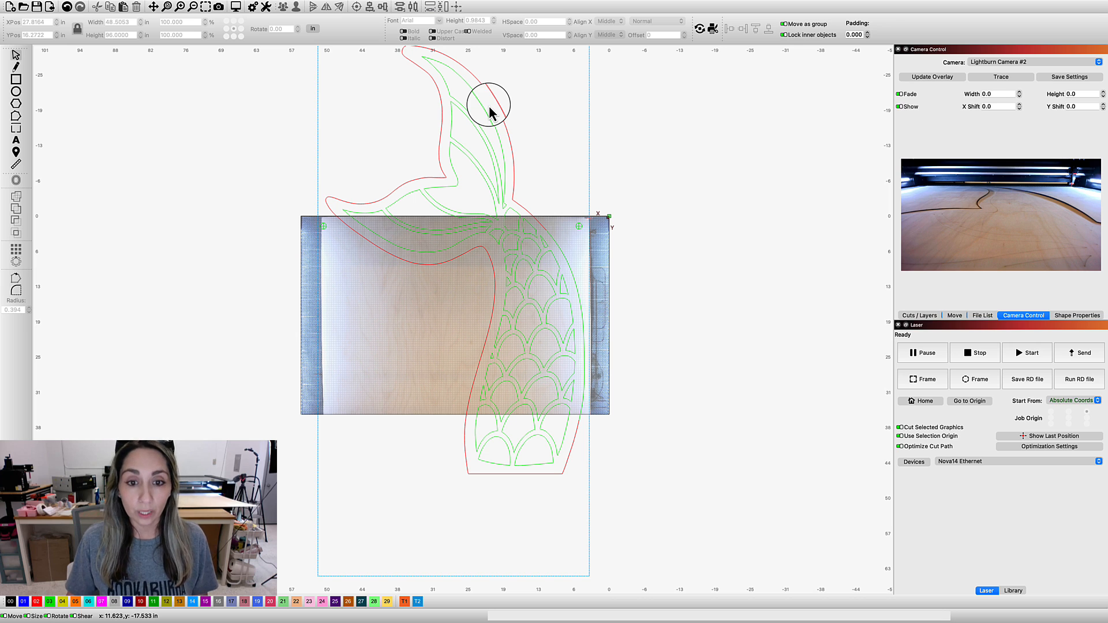
scroll(634, 155, "up", 1)
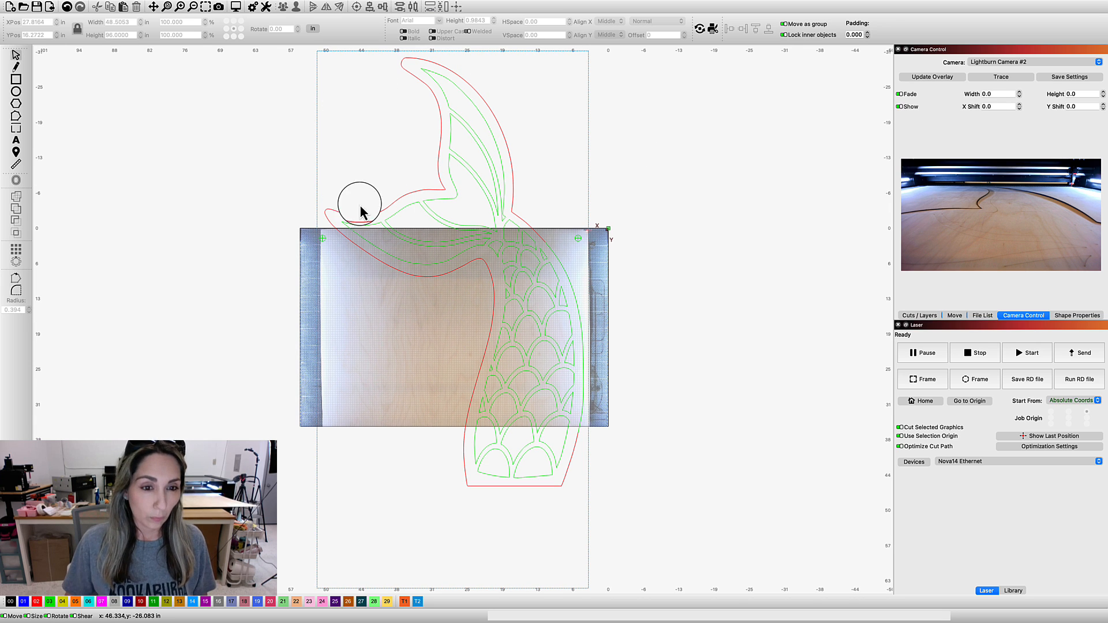
left_click(331, 224)
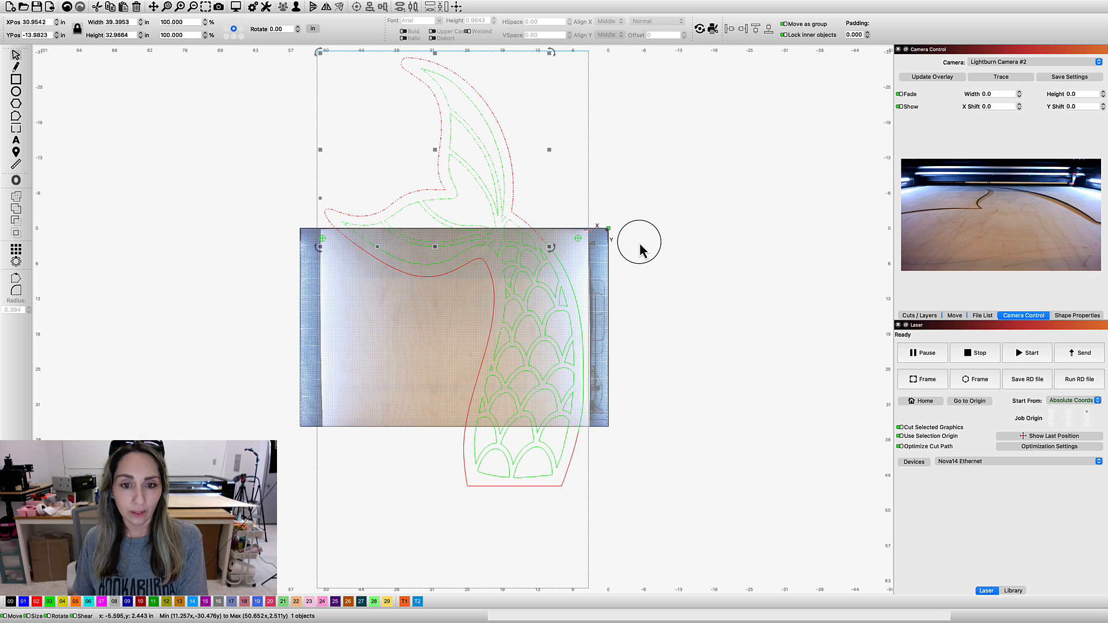
key("Delete")
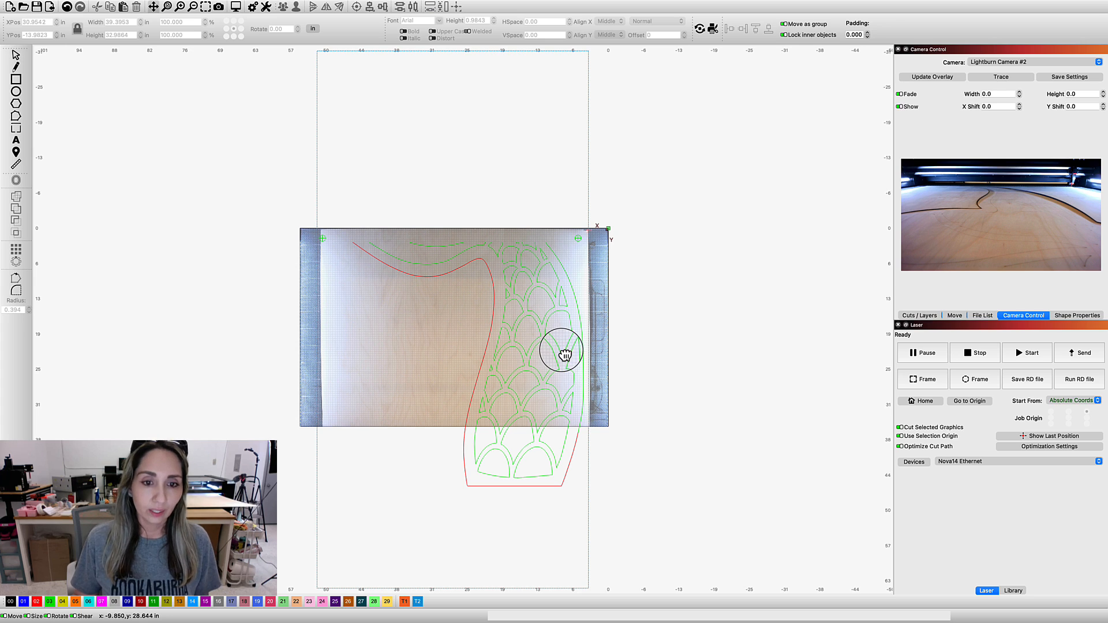
Assign the lower tail section's right outline to the red 02 layer and deselect it
left_click_drag(564, 363, 561, 350)
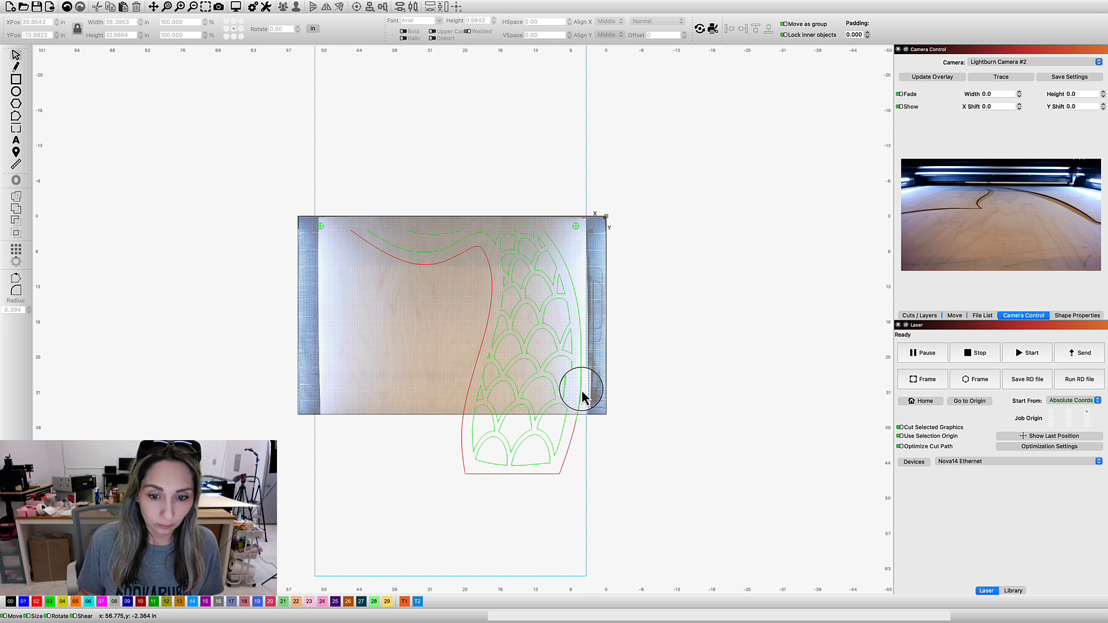
left_click_drag(288, 203, 620, 436)
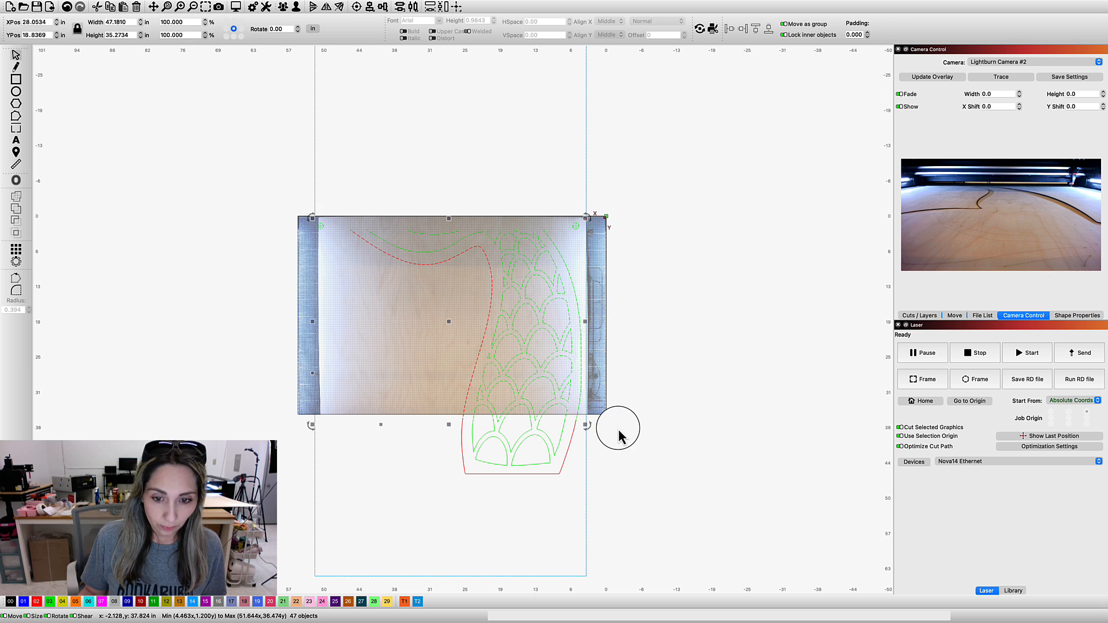
left_click(582, 374)
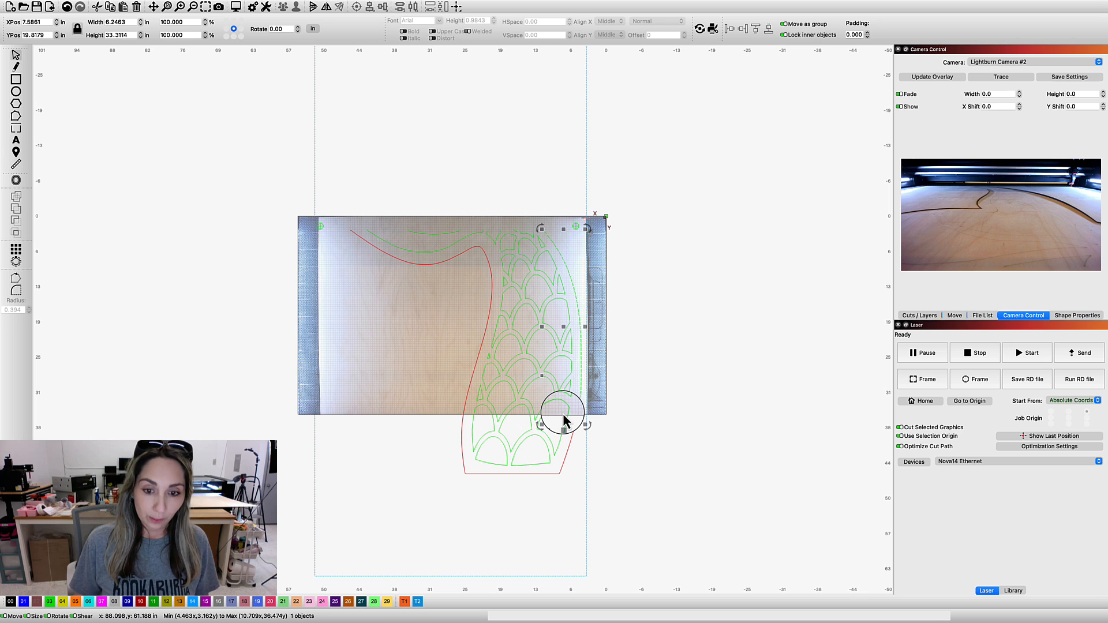
left_click(639, 412)
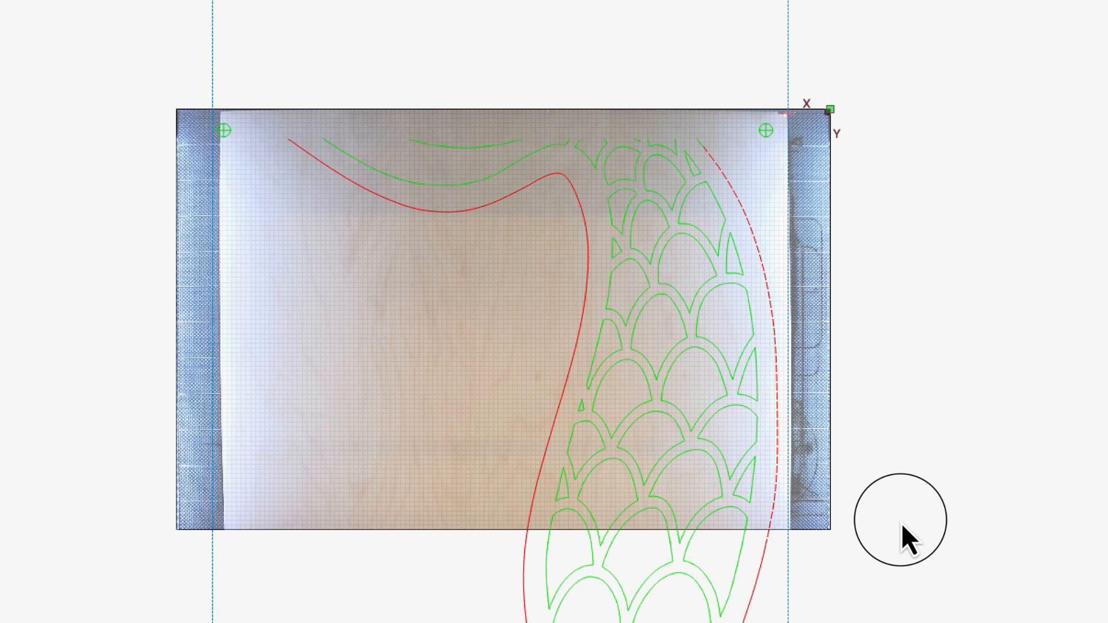
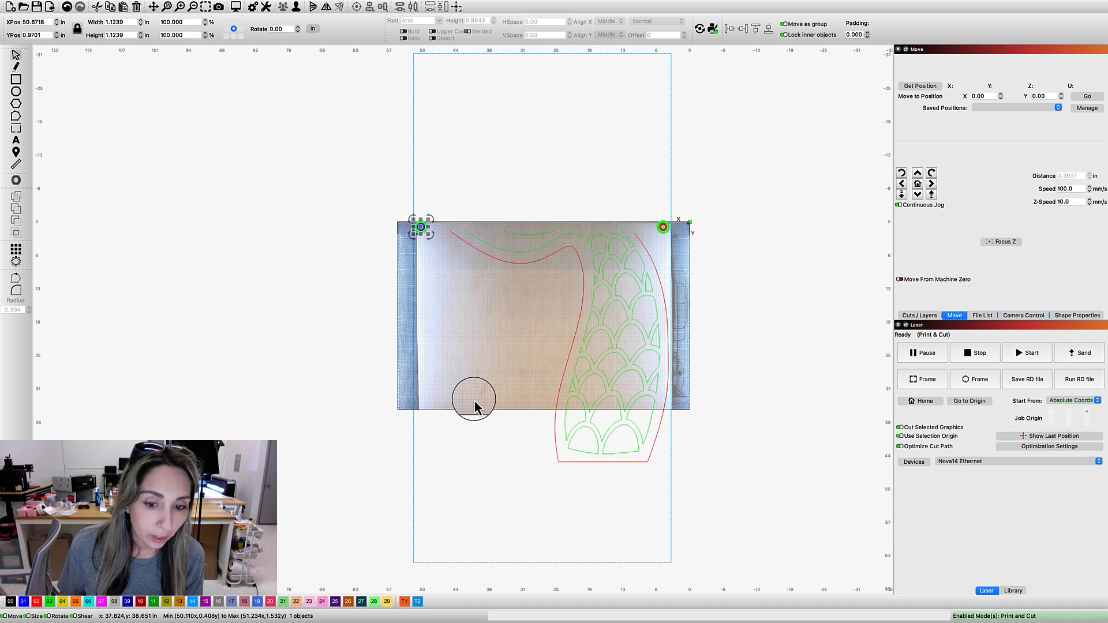
Delete the lower tail portion that extends below the laser bed
left_click_drag(396, 399, 760, 499)
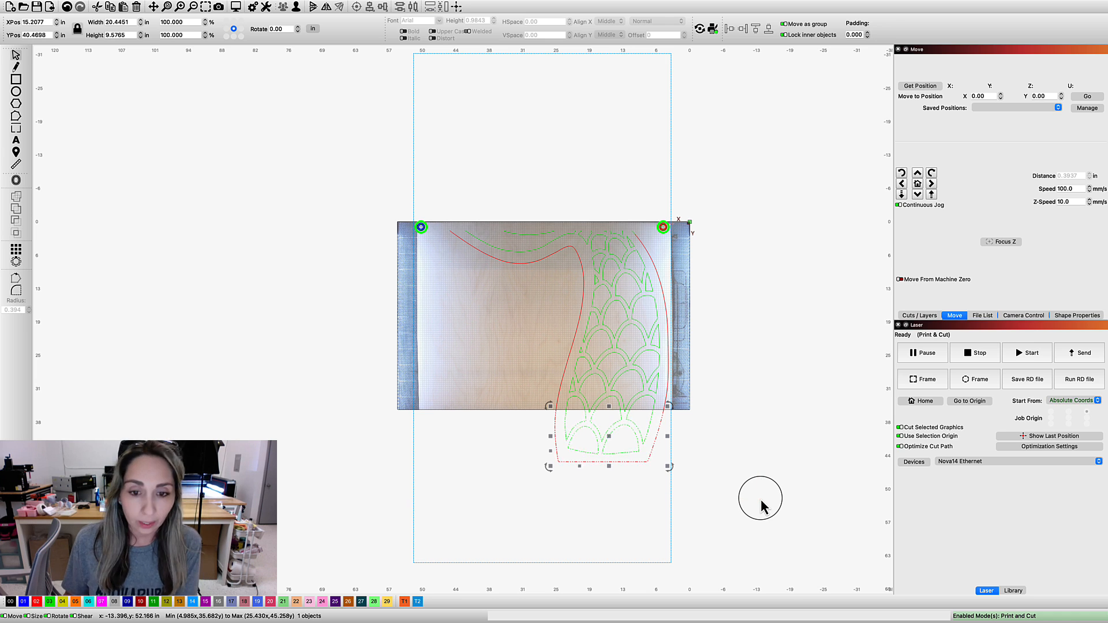
key("Delete")
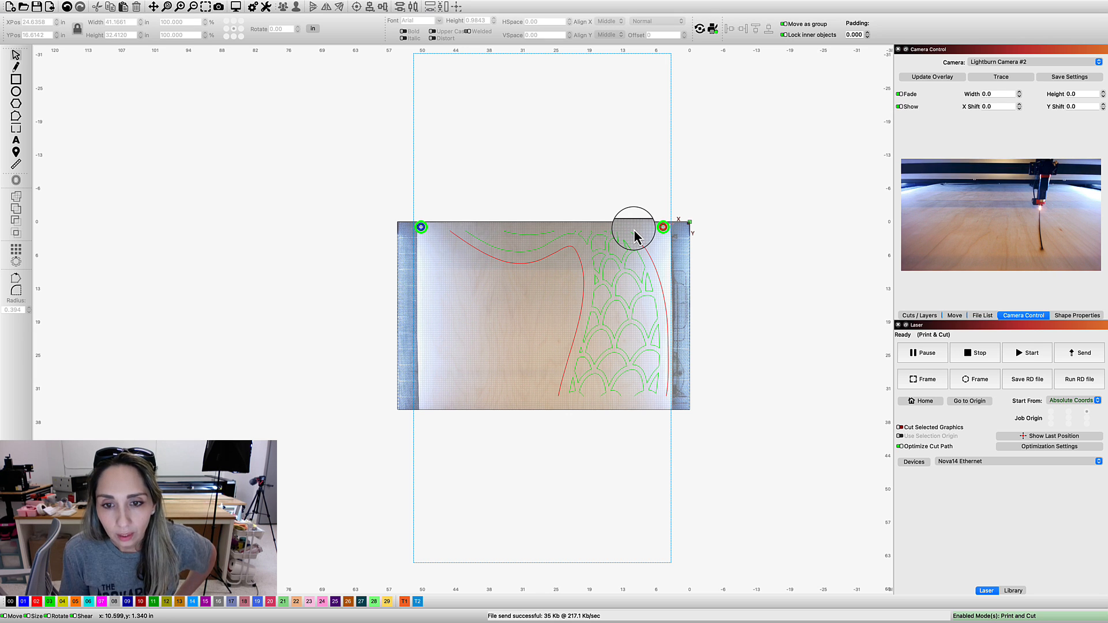
Select the short segment at the upper end of the tail's right outline, near the red registration target
scroll(634, 230, "up", 3)
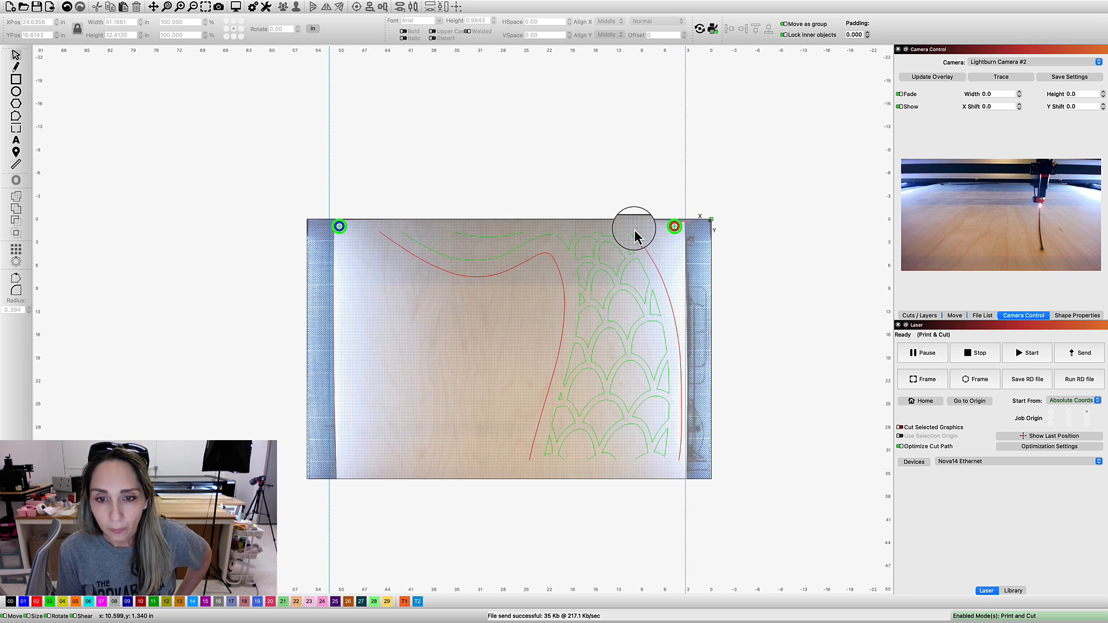
scroll(637, 237, "up", 2)
scroll(643, 247, "up", 1)
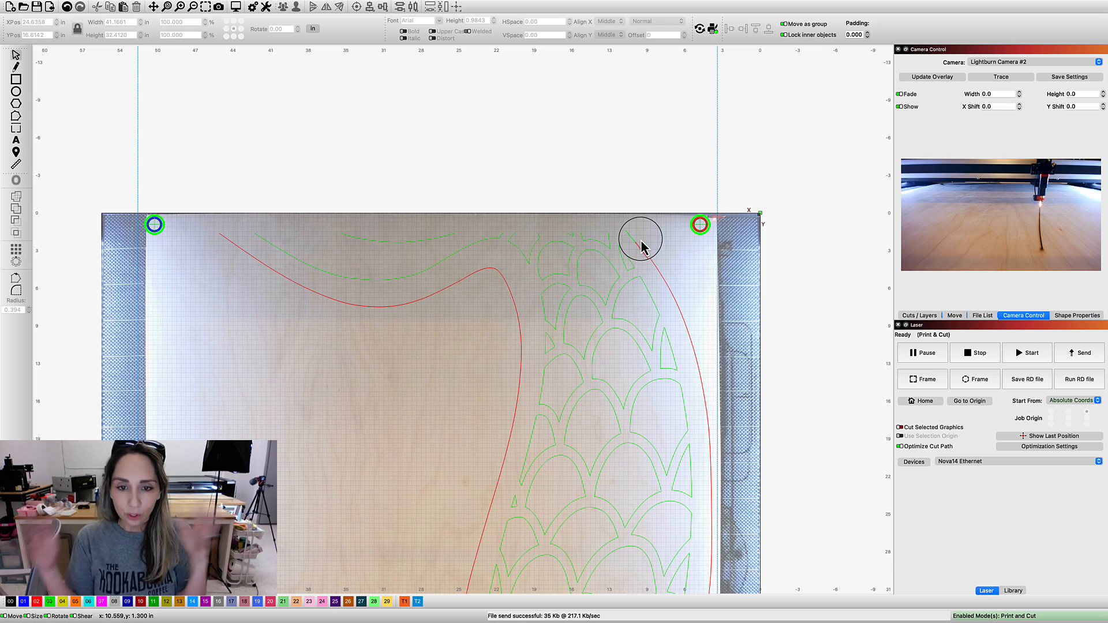
scroll(642, 242, "up", 2)
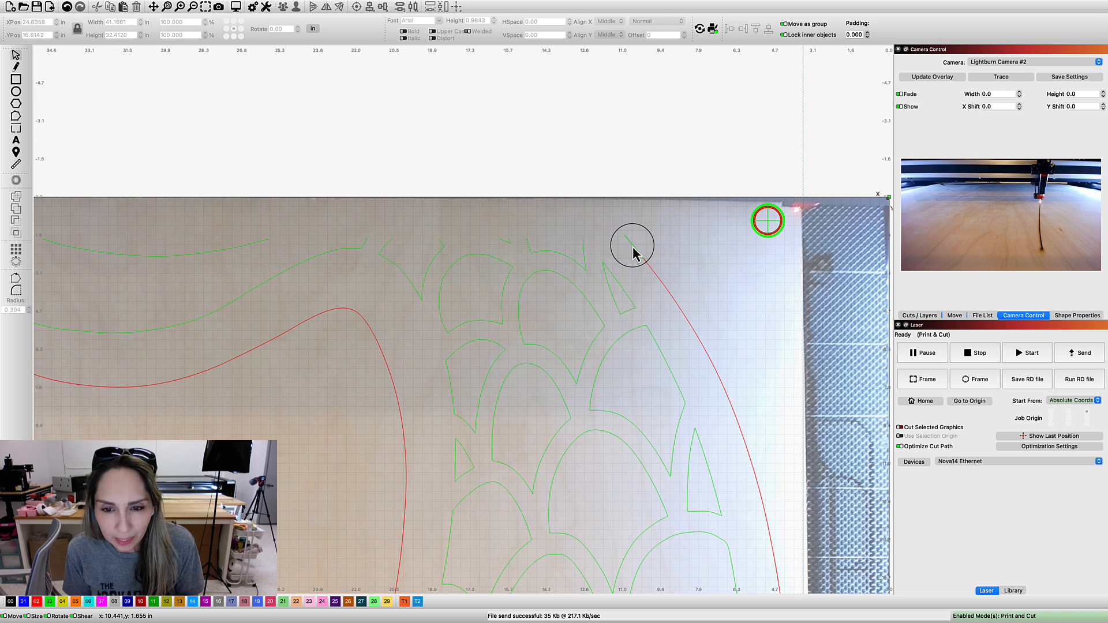
scroll(634, 248, "up", 1)
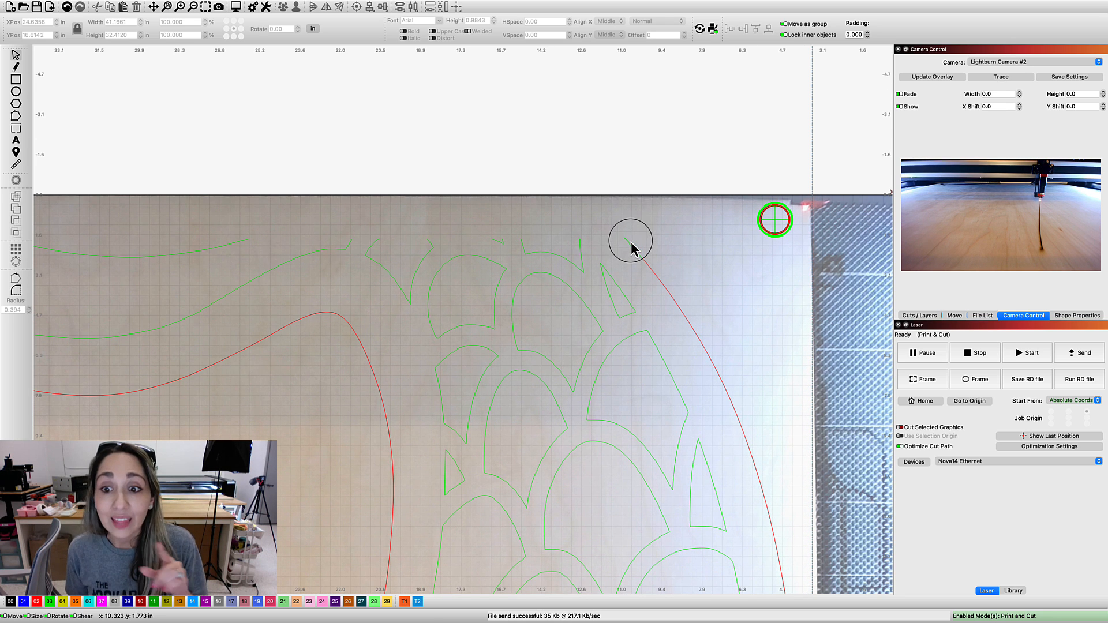
left_click(629, 246)
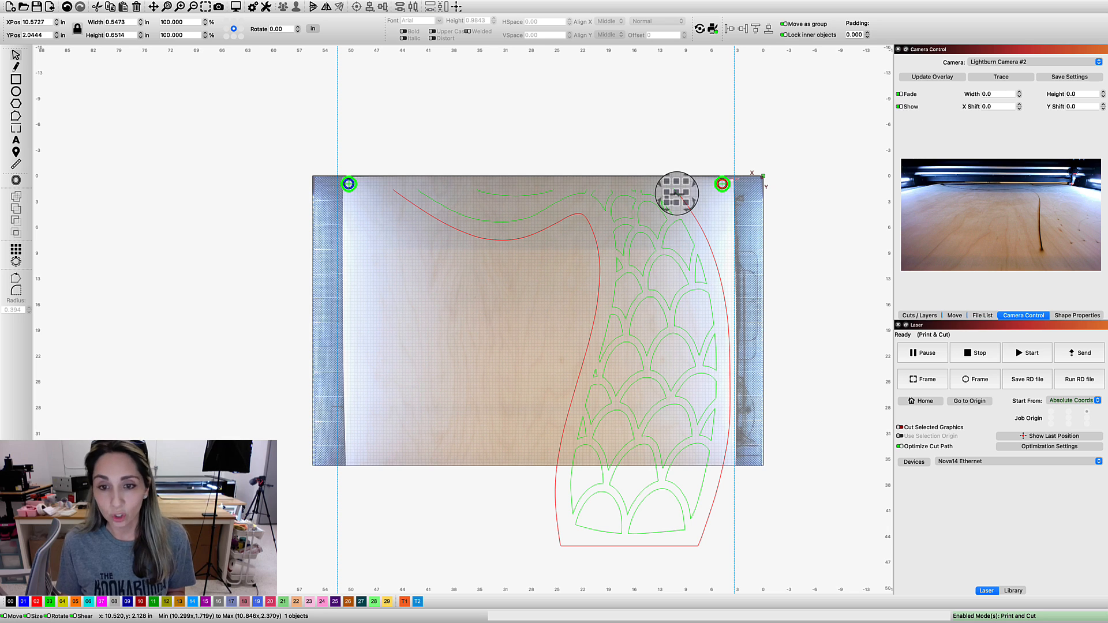
left_click(677, 194)
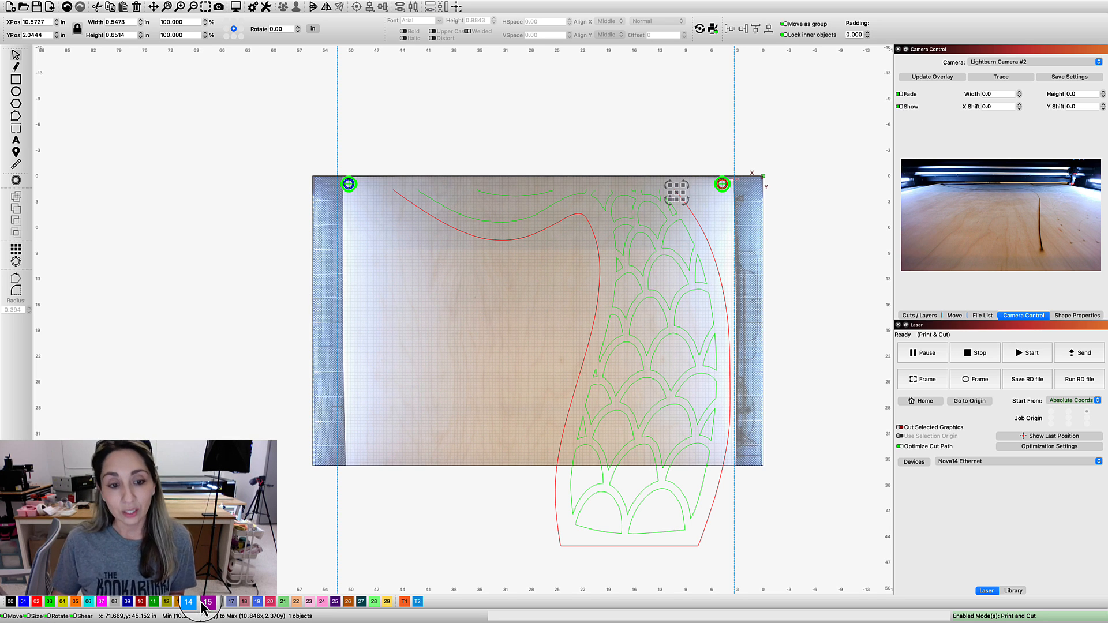
Paste the copied crosshair pair and place the two crosshairs near the sheet's edges at the lower end of the bed, the right one slightly lower
right_click(402, 411)
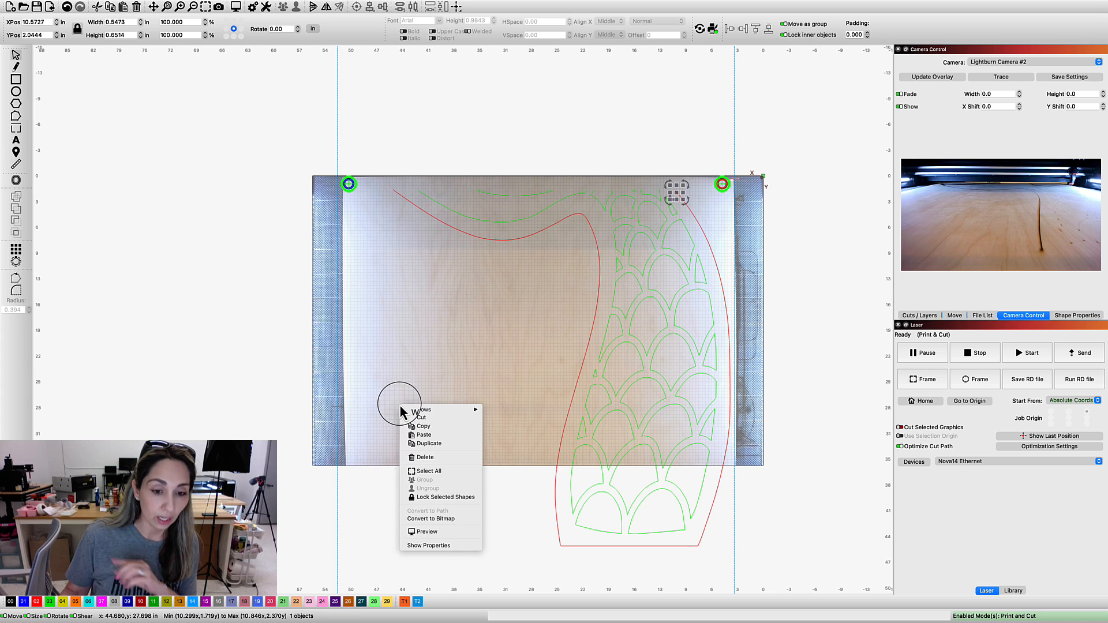
left_click(448, 435)
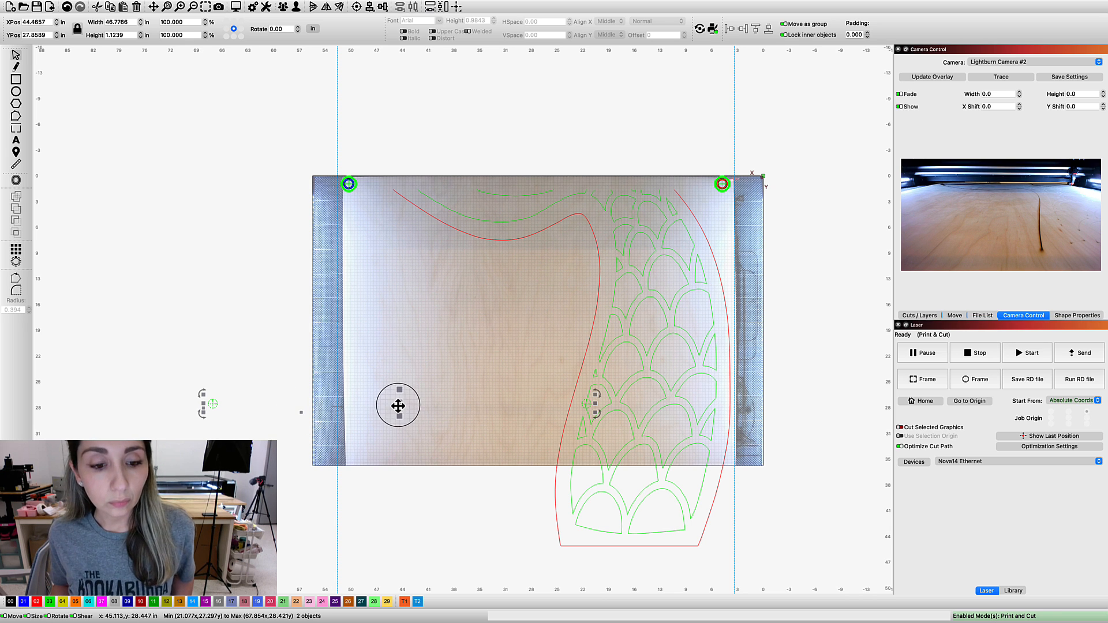
left_click_drag(398, 406, 540, 439)
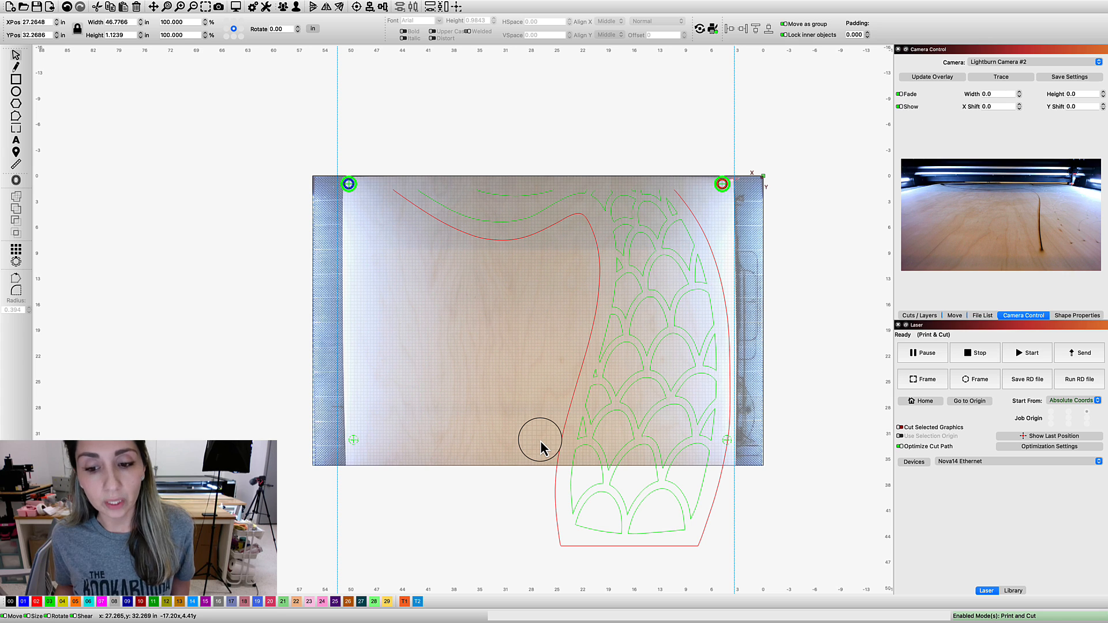
left_click_drag(540, 440, 545, 443)
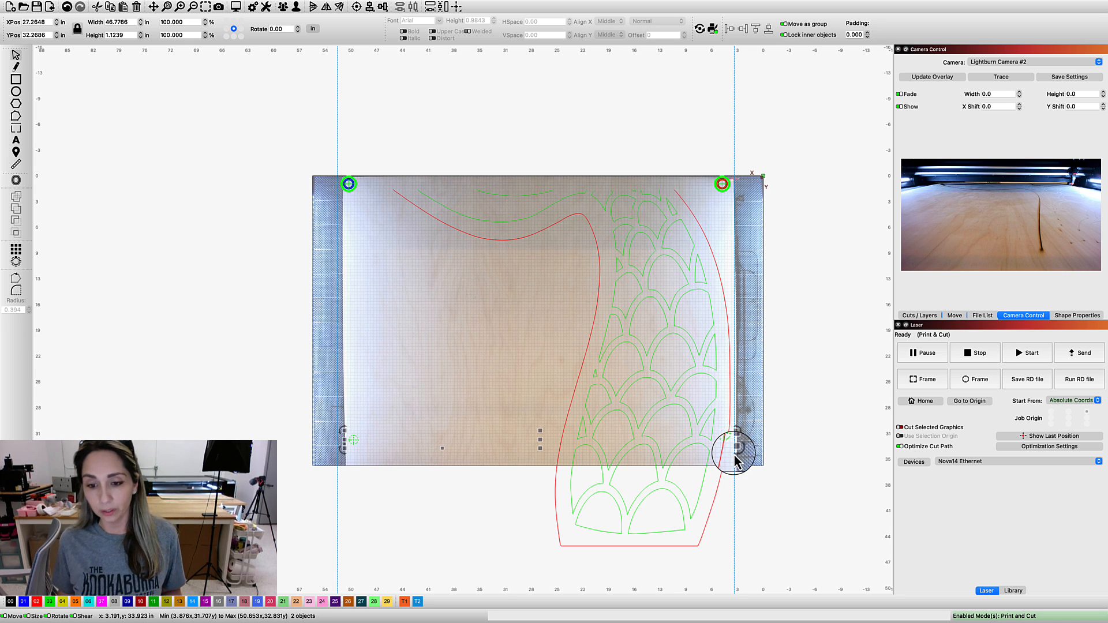
left_click(725, 442)
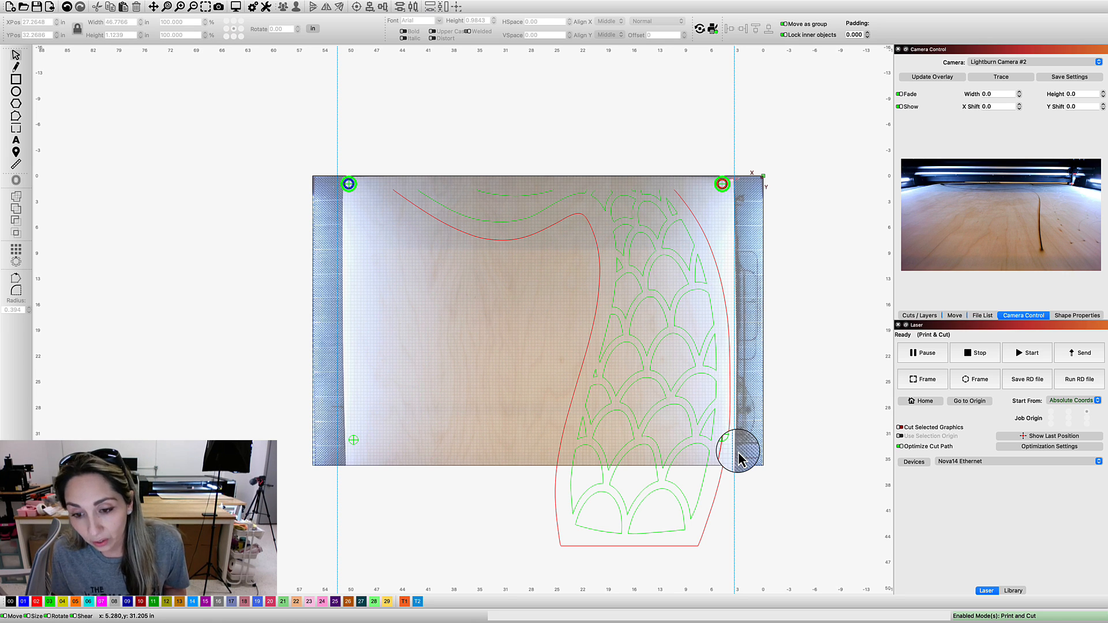
left_click(737, 451)
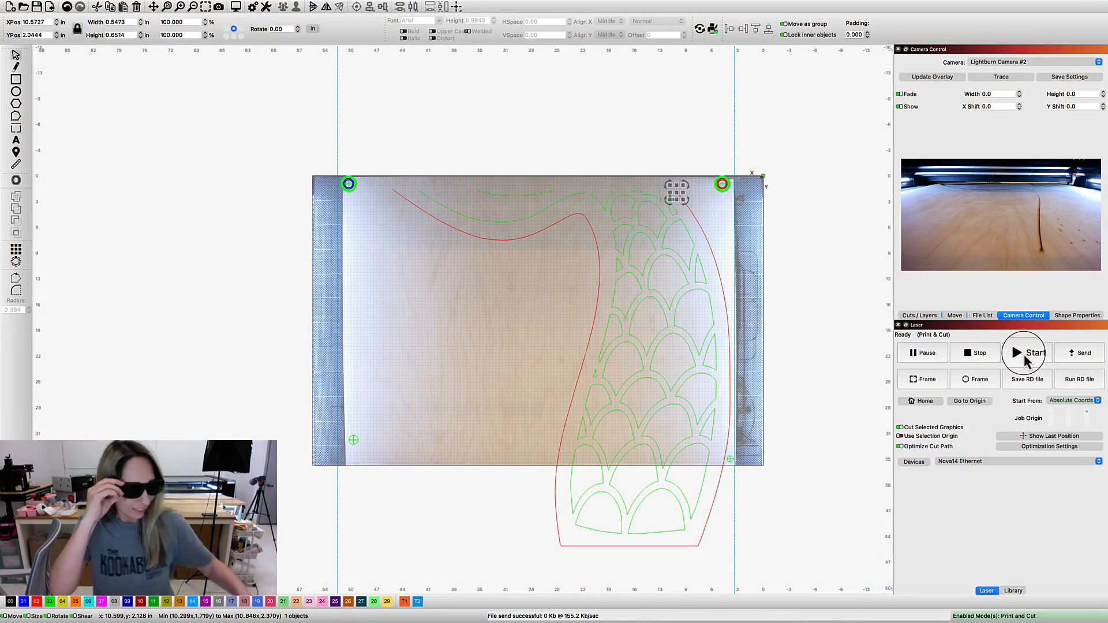
Select the sheet outline together with both new lower crosshairs and start the laser job for the selected graphics
left_click(804, 327)
scroll(804, 327, "down", 1)
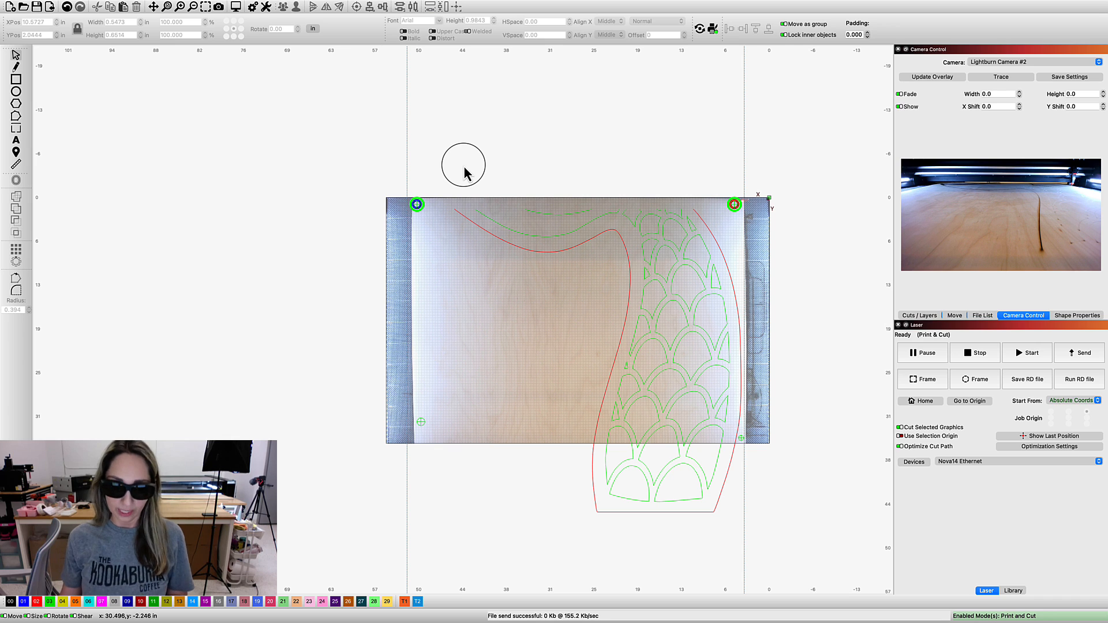
left_click(406, 323)
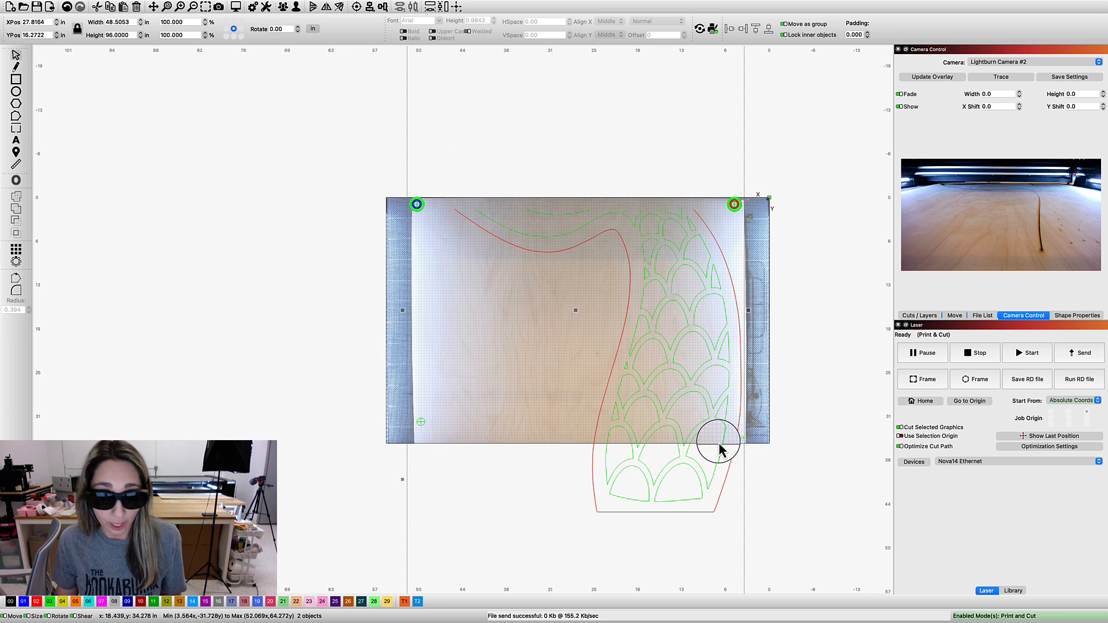
left_click(419, 422, "shift")
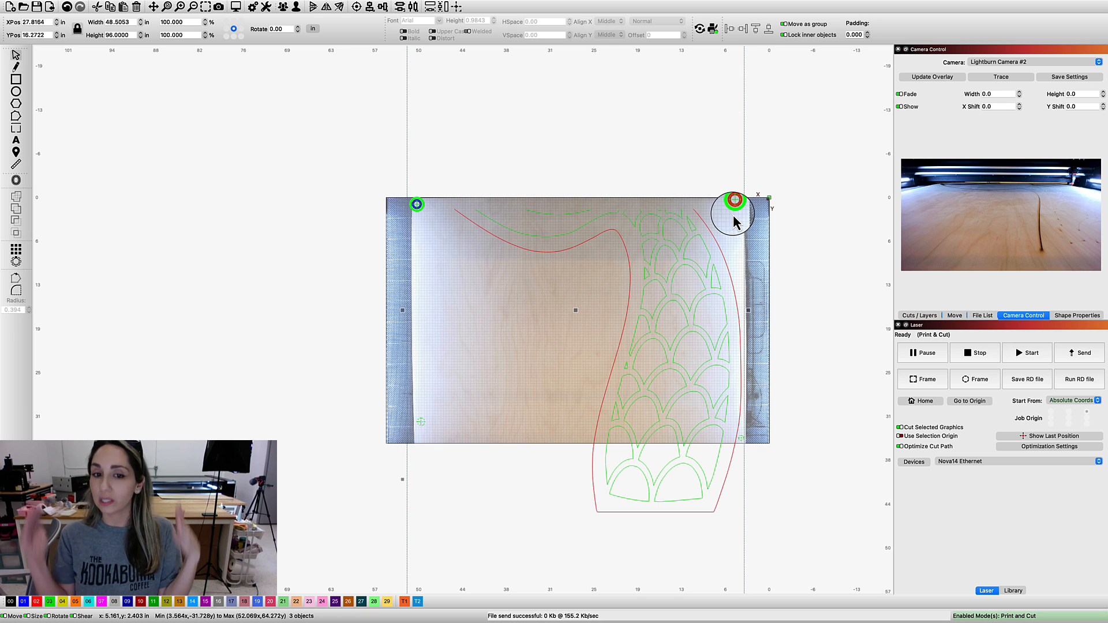
left_click(1032, 353)
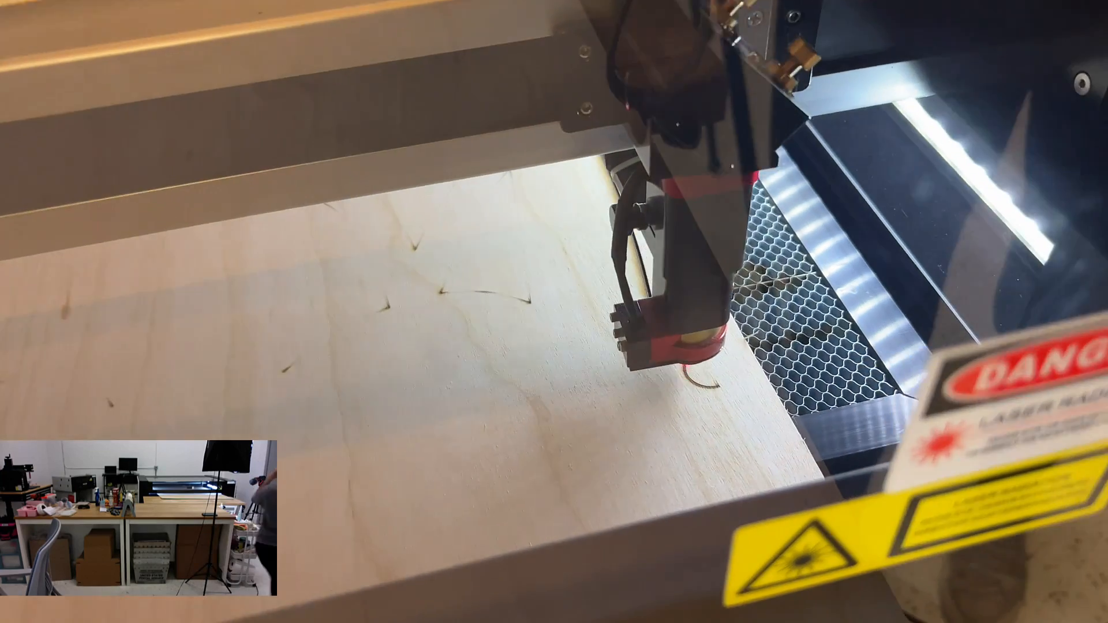